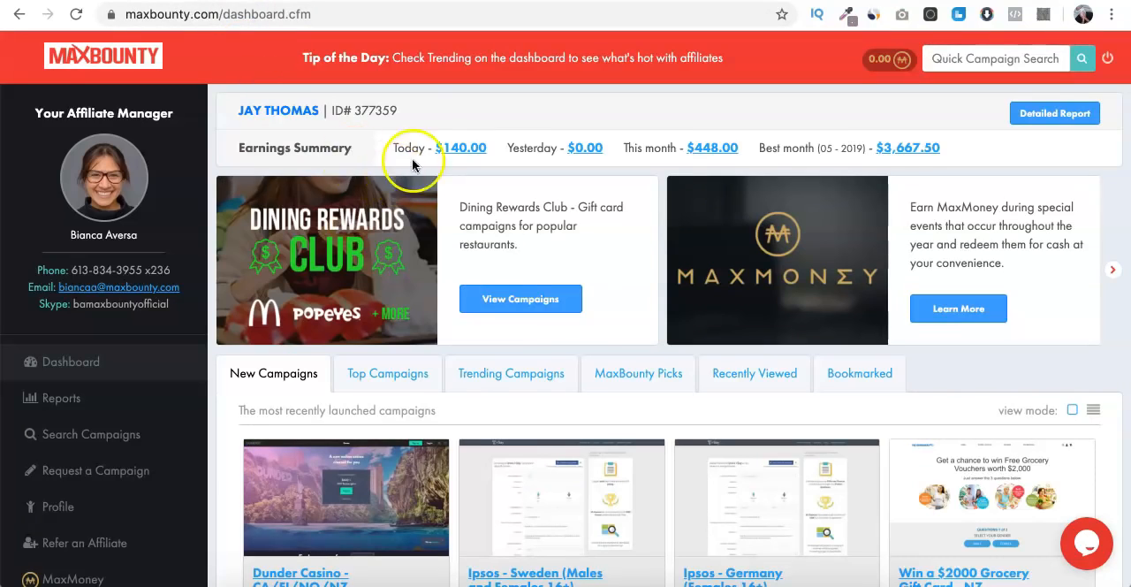
- Reload the MaxBounty dashboard and highlight the tip of the day about checking Trending
click(77, 15)
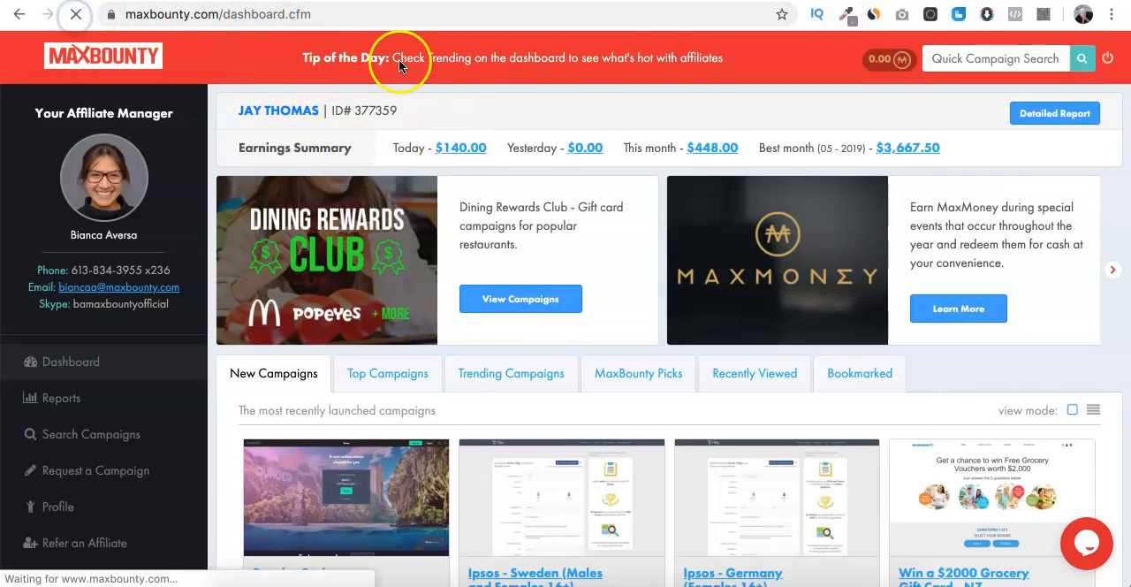
click(392, 57)
drag(392, 57, 737, 60)
click(738, 59)
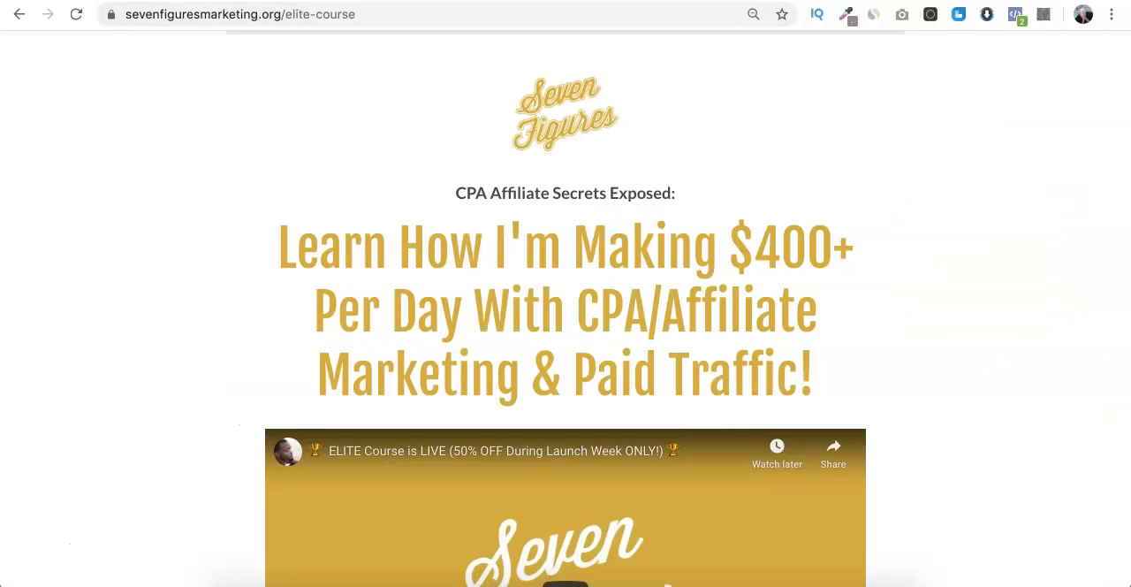
- Look over the ELITE course sales page, view its order form and return to the sales page
scroll(976, 141, down, 8)
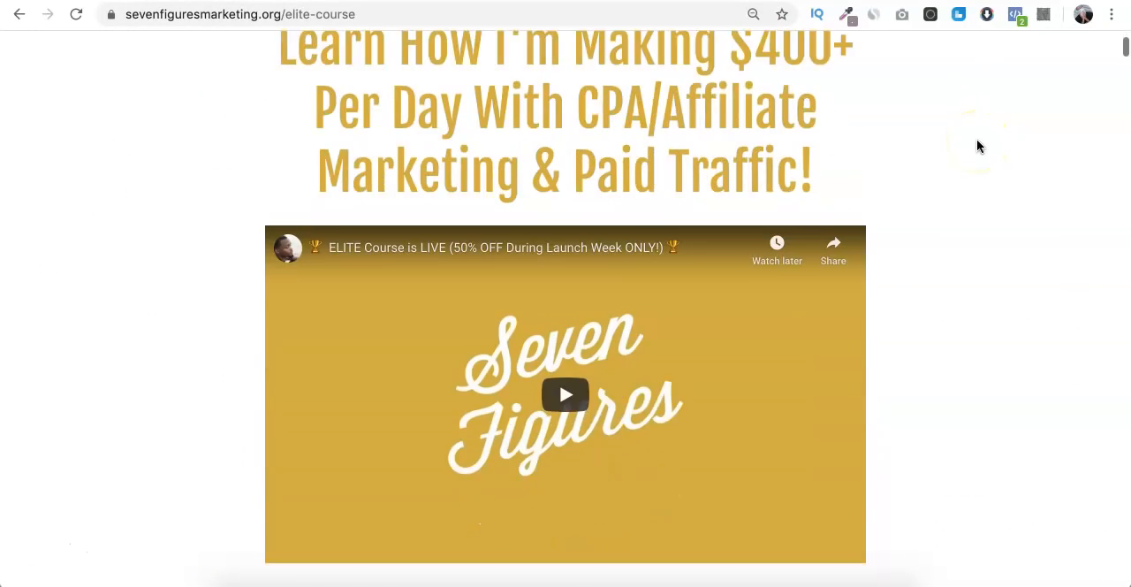
scroll(976, 141, up, 8)
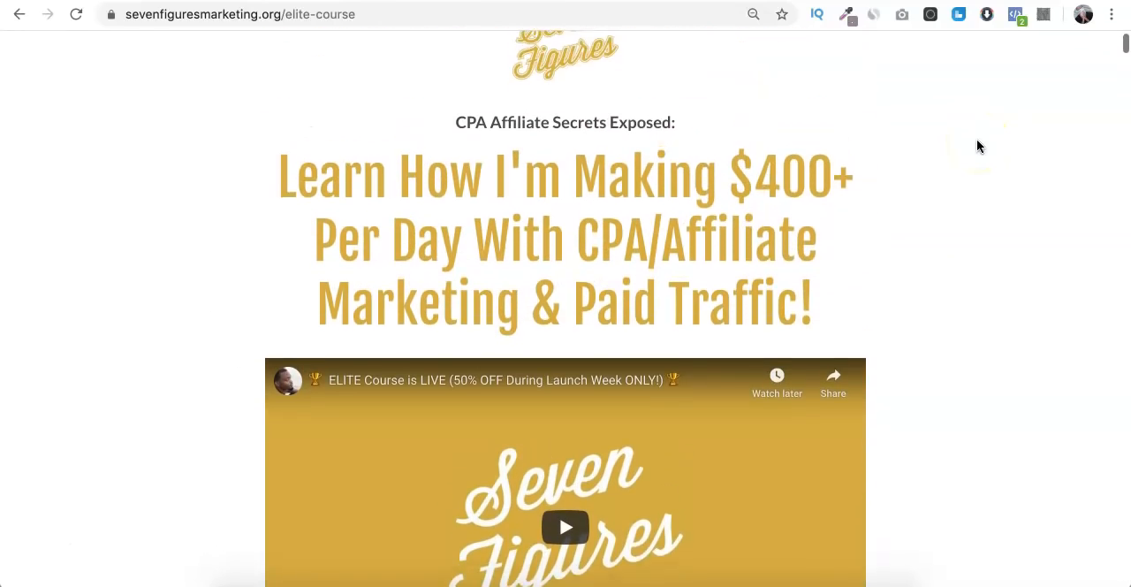
scroll(977, 141, down, 6)
click(798, 207)
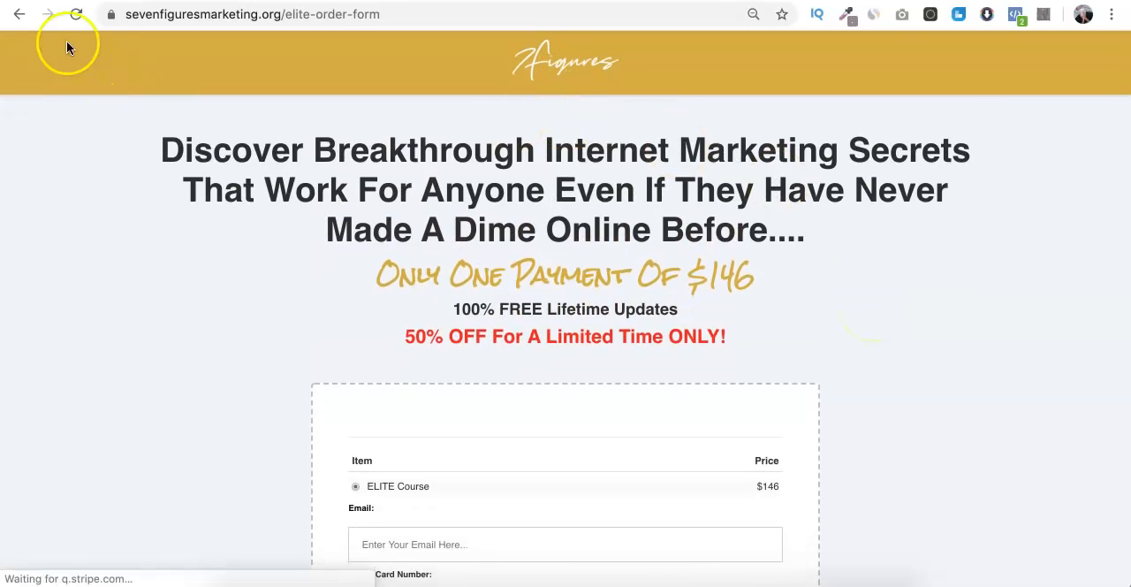
click(19, 14)
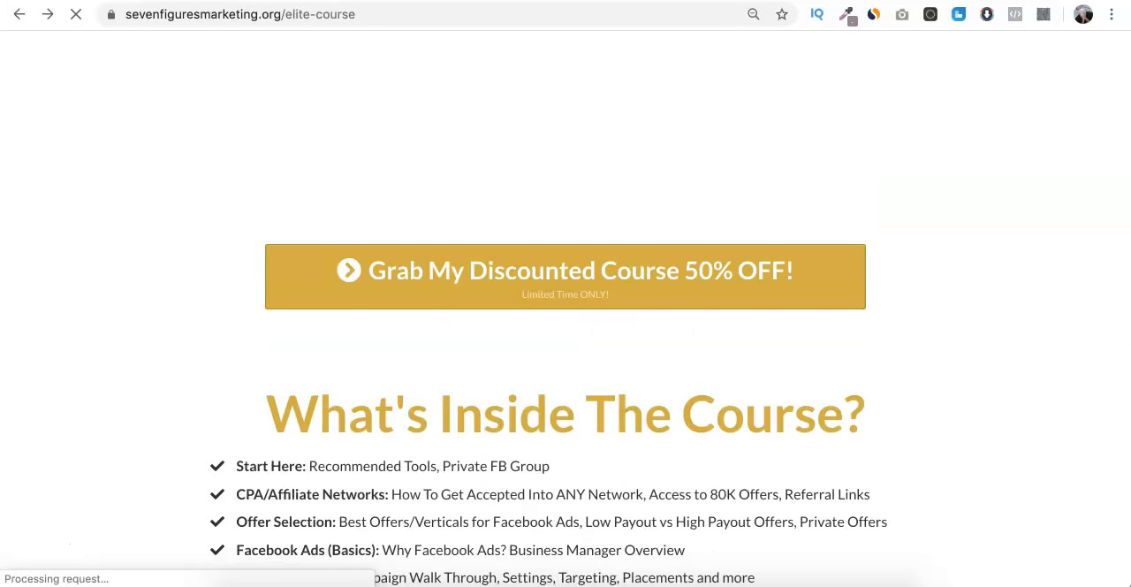
scroll(861, 167, up, 7)
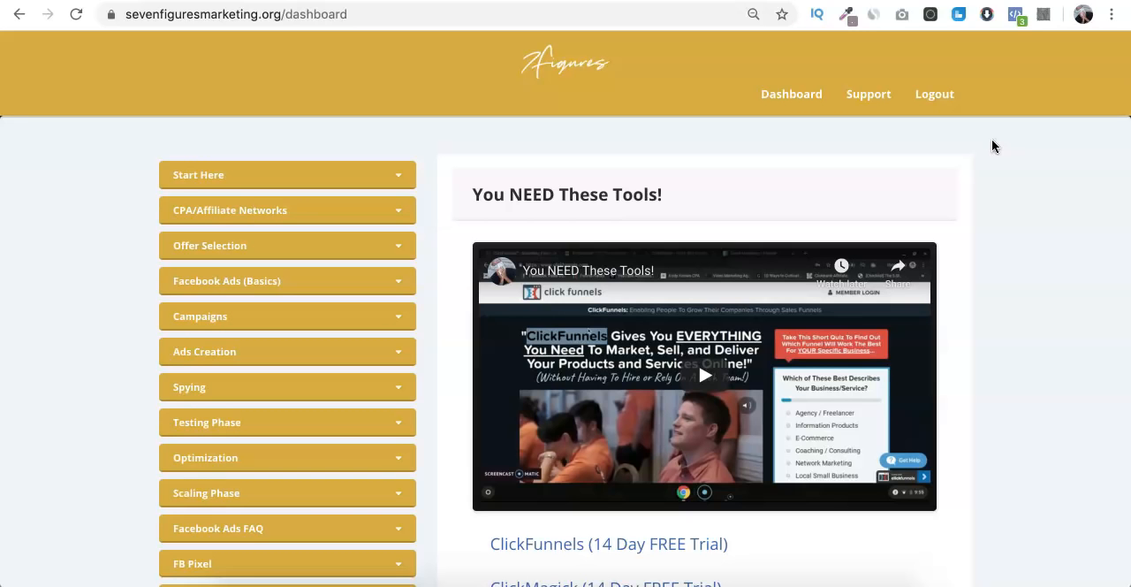
- Look through the course dashboard's modules, including the Bing Ads Training lessons
scroll(991, 145, down, 10)
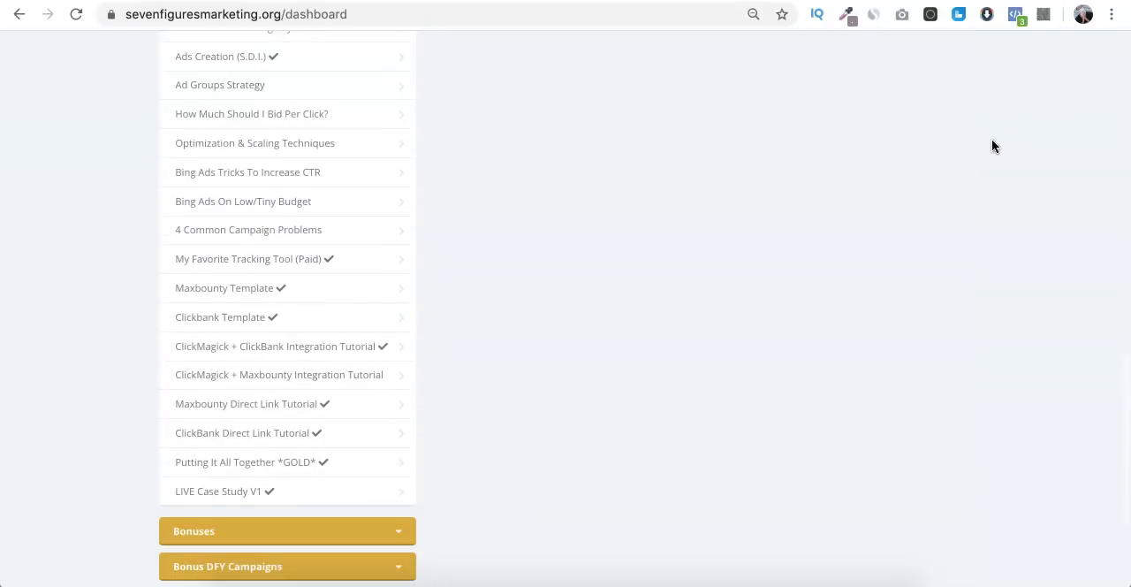
scroll(992, 146, up, 3)
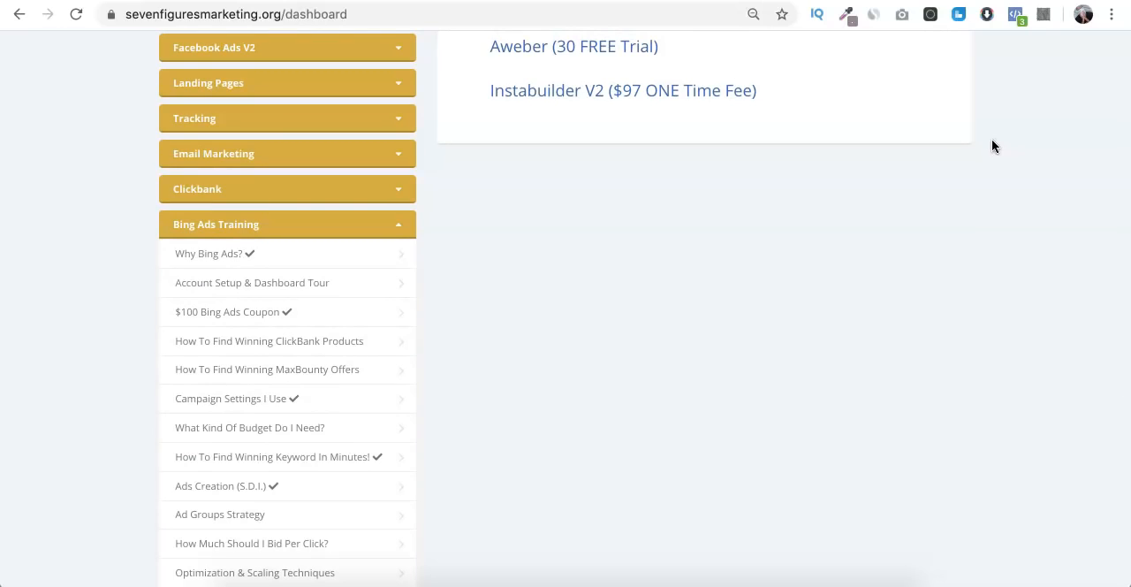
scroll(991, 146, down, 12)
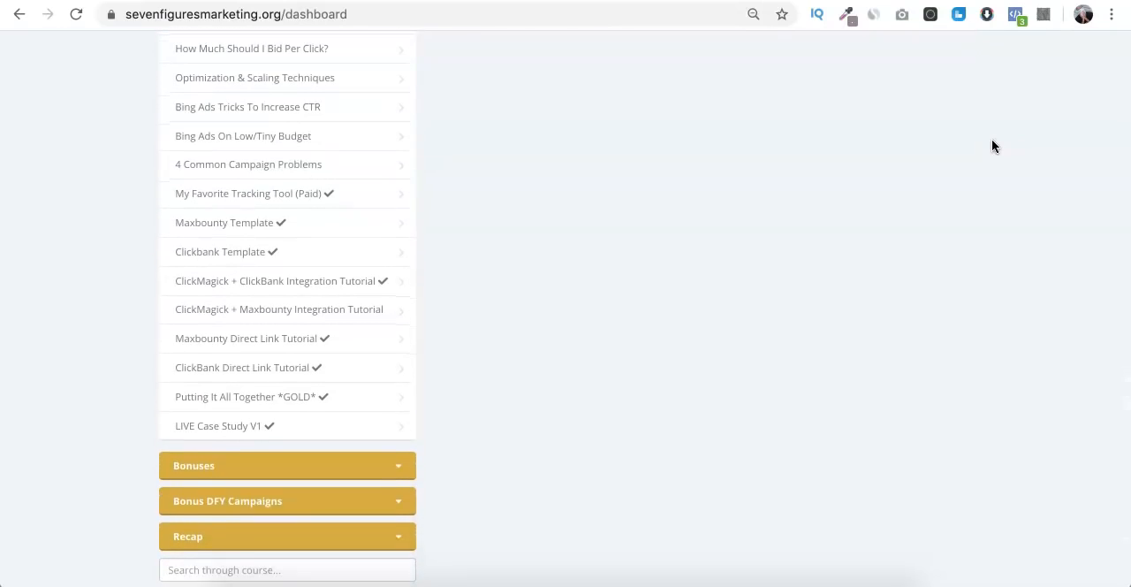
scroll(991, 146, up, 20)
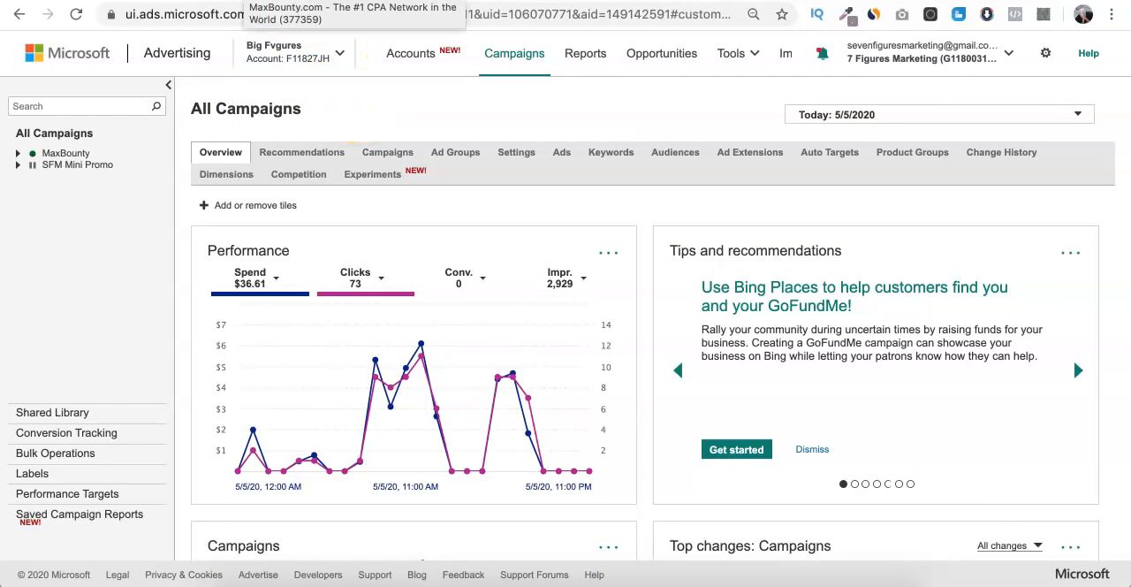
- Switch to the MaxBounty dashboard and open its campaign search page
click(344, 0)
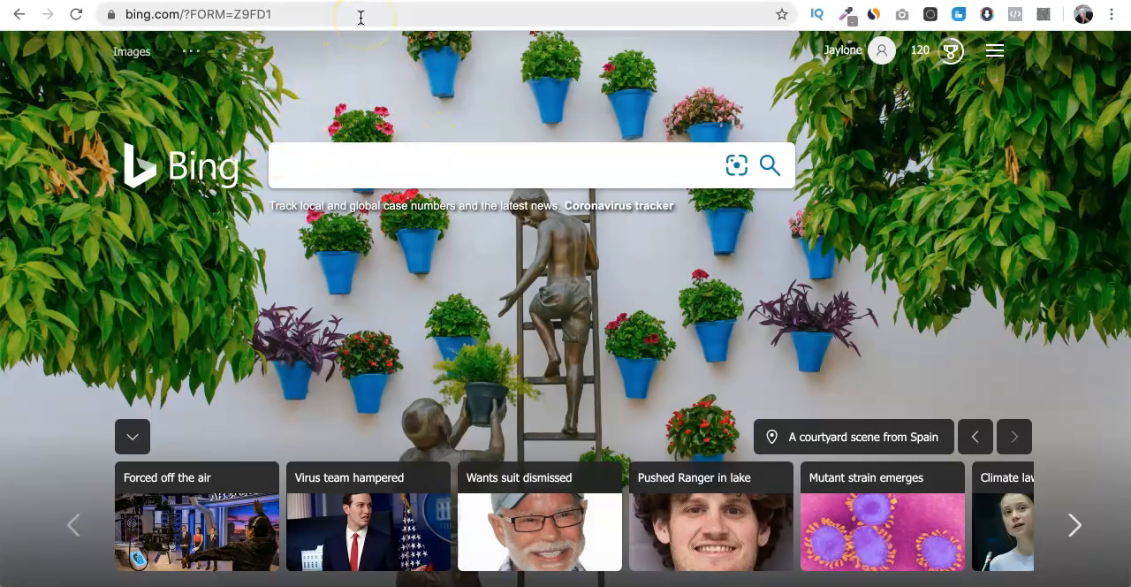
click(301, 0)
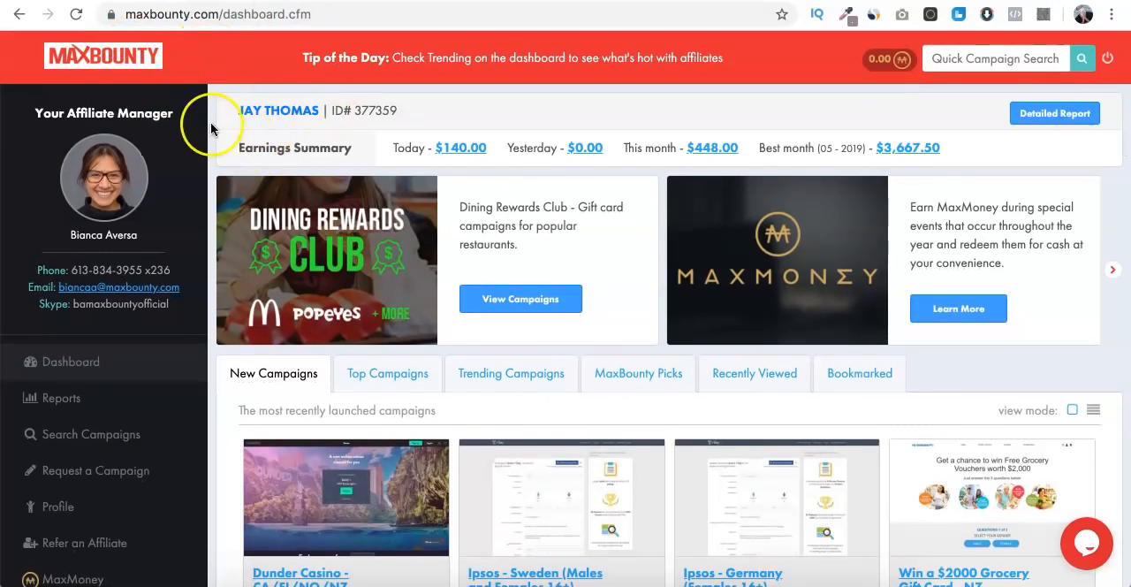
scroll(176, 247, down, 3)
click(151, 245)
scroll(362, 154, up, 3)
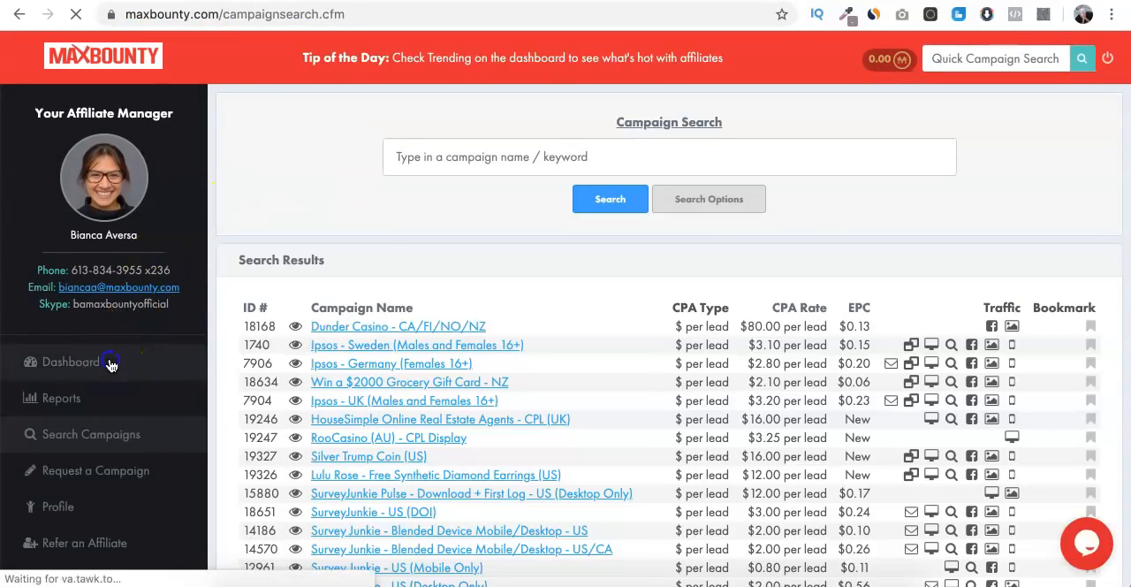
- Return to the MaxBounty dashboard, show the top campaigns and highlight that list's description
click(112, 361)
scroll(451, 256, down, 3)
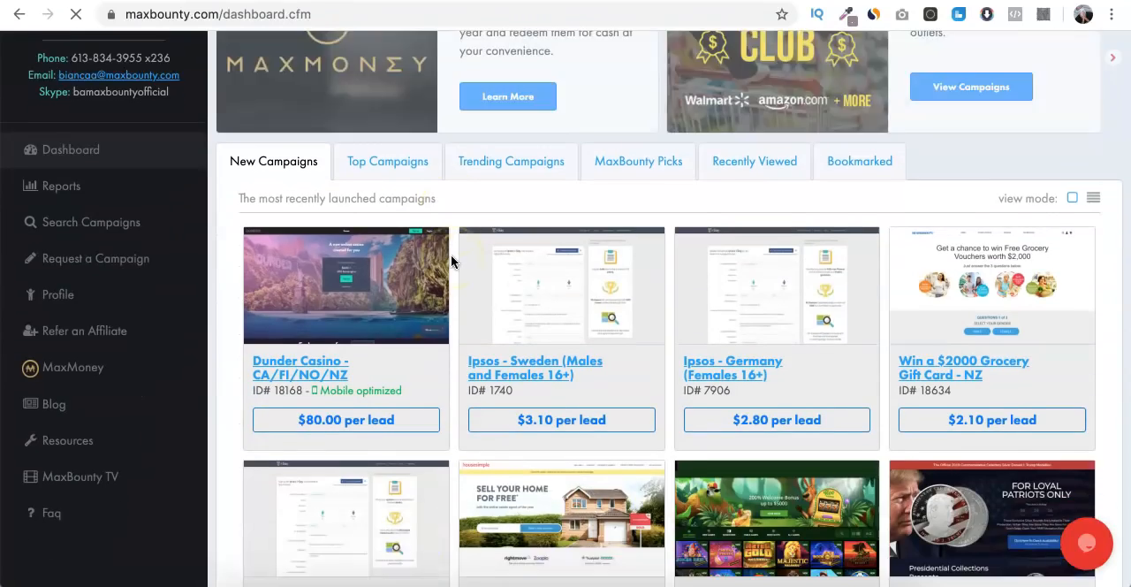
scroll(451, 255, up, 3)
scroll(452, 258, down, 3)
click(429, 240)
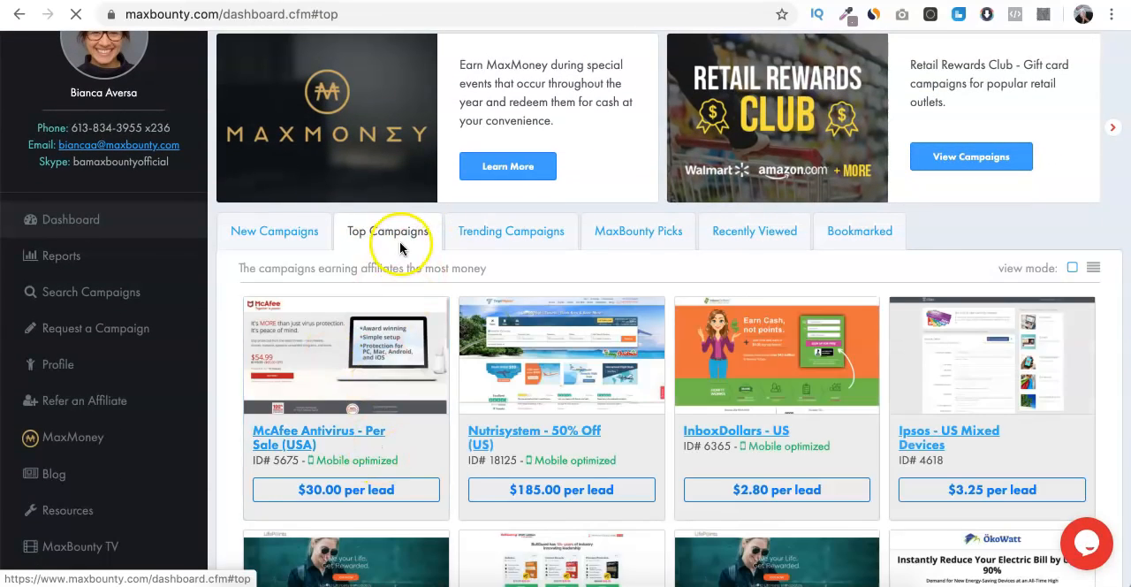
triple_click(302, 264)
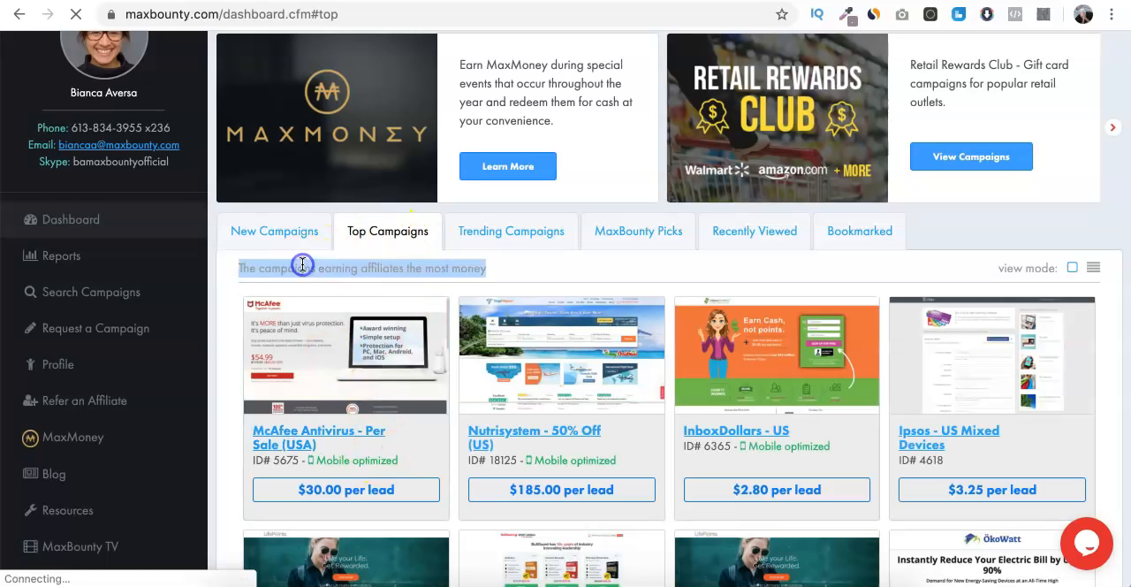
- Browse the offers and payouts in the top campaigns list and clear the text highlight
scroll(462, 381, down, 5)
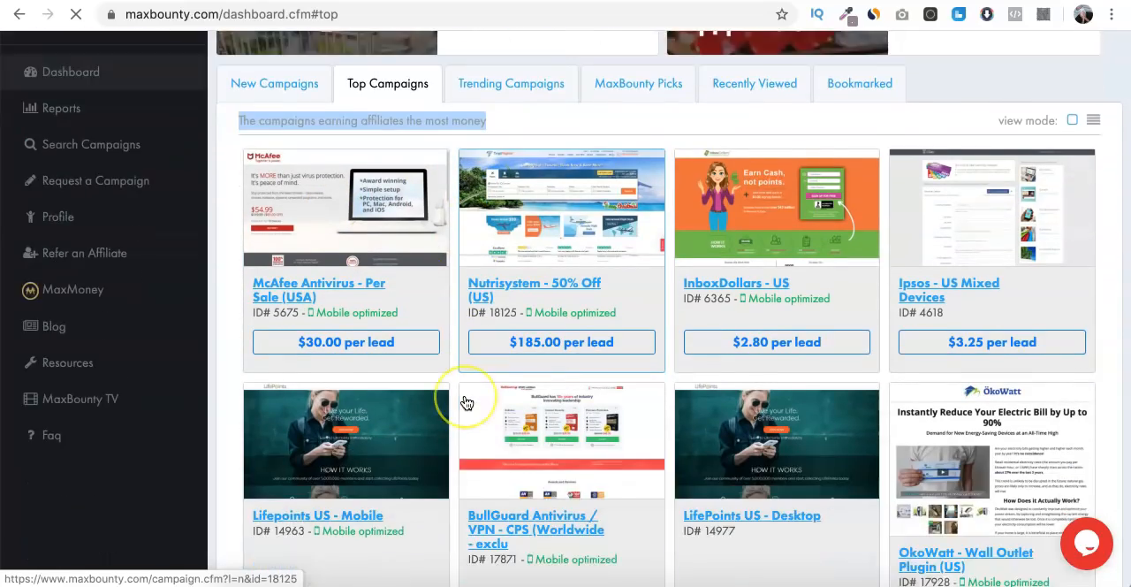
scroll(466, 403, down, 5)
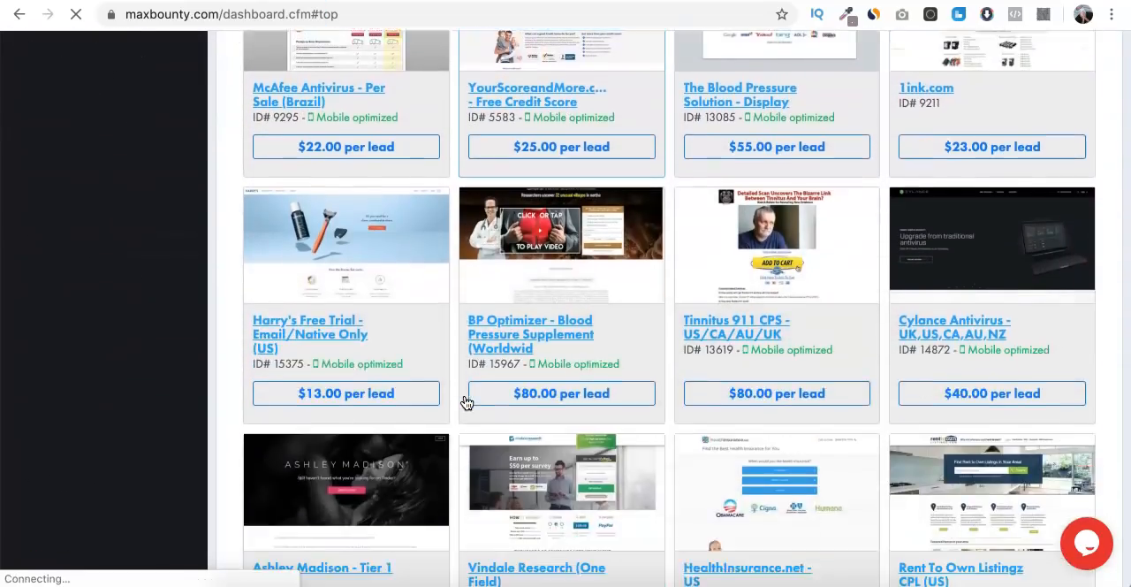
scroll(465, 403, up, 10)
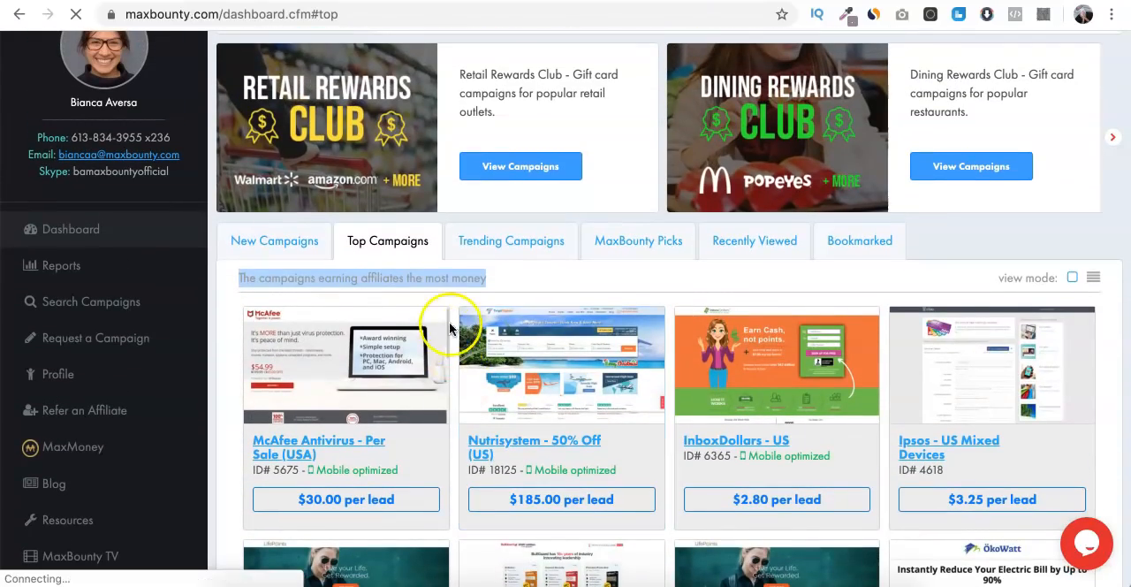
click(444, 284)
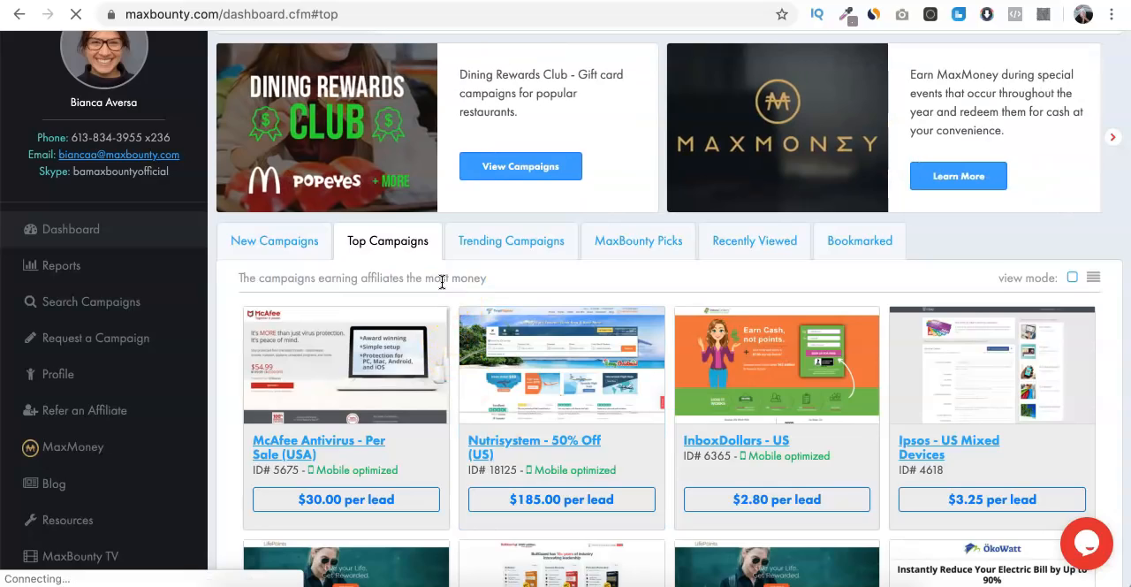
scroll(442, 281, down, 4)
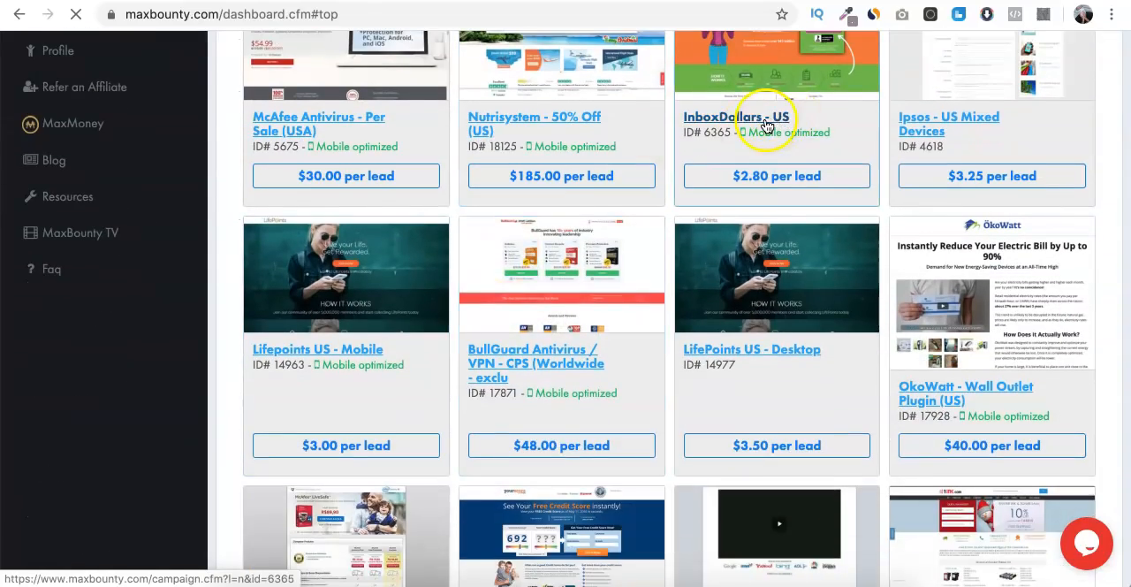
scroll(765, 126, up, 5)
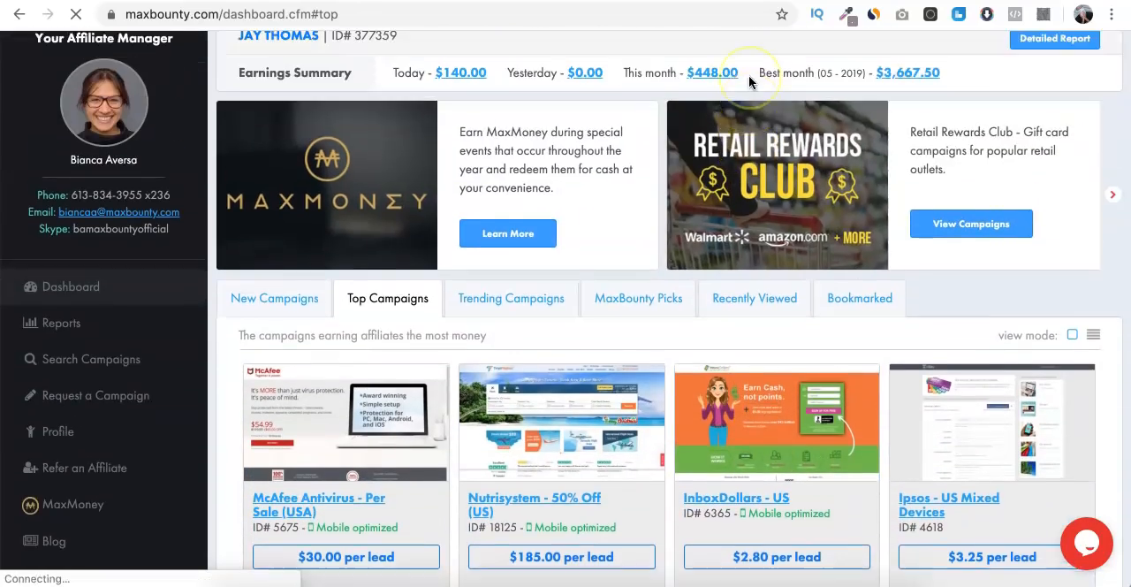
- Examine the payout per lead of the InboxDollars - US offer and skim the other top campaigns
scroll(735, 463, down, 1)
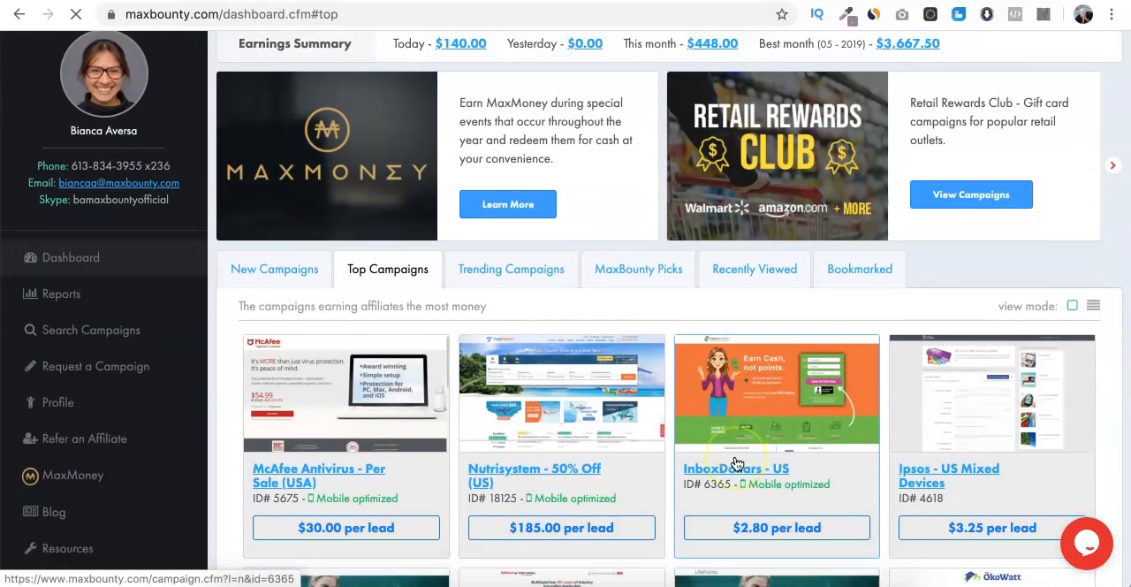
scroll(736, 462, down, 1)
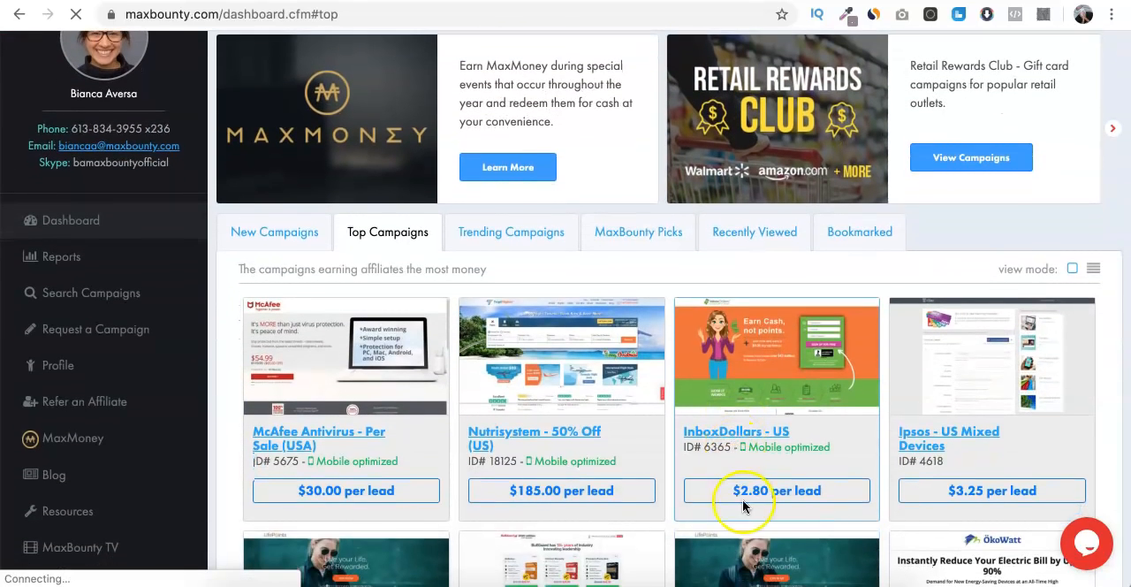
drag(759, 490, 742, 491)
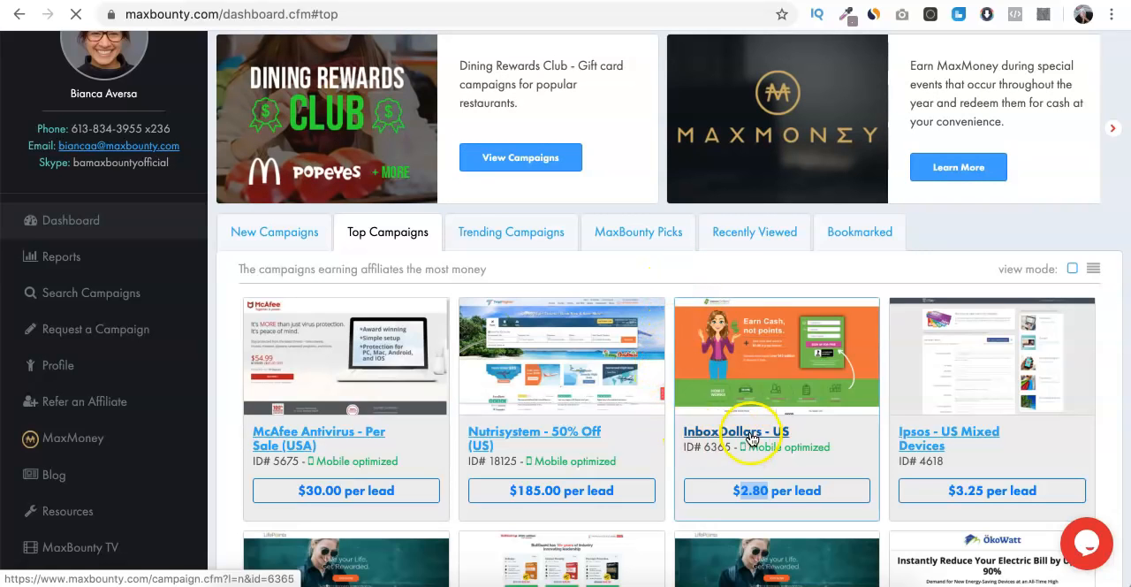
click(752, 263)
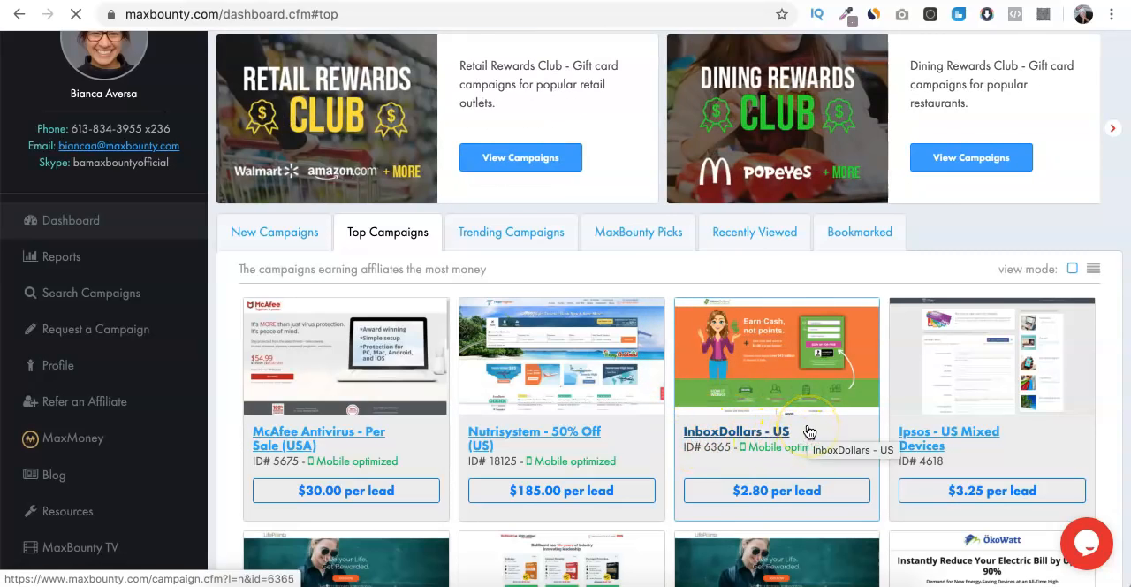
scroll(807, 431, down, 10)
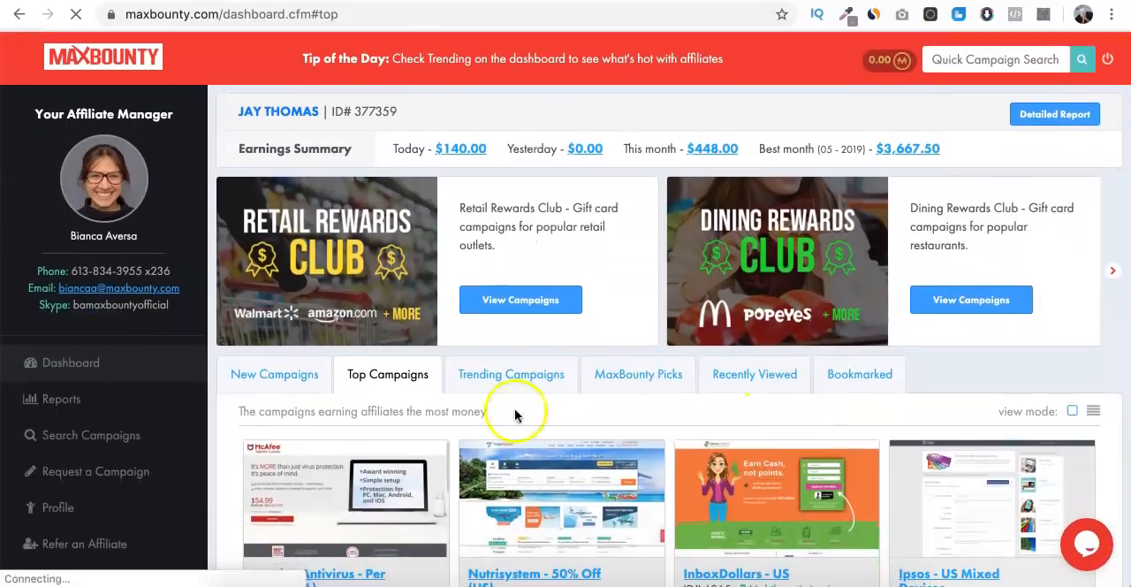
scroll(474, 494, down, 3)
scroll(475, 494, down, 4)
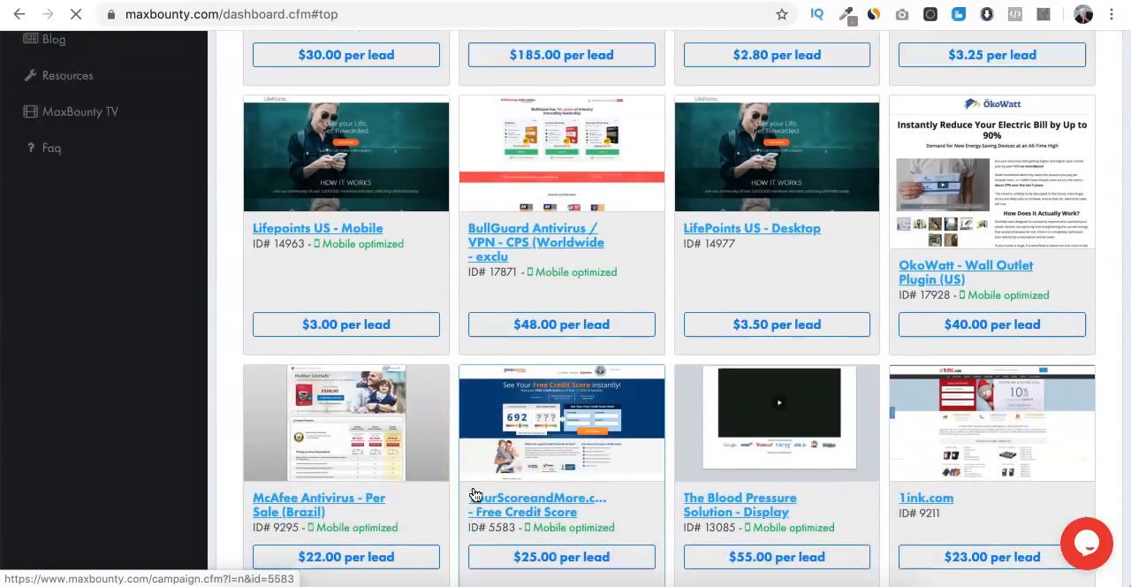
- Look over the trending campaigns and the MaxBounty picks before going back to the top campaigns
scroll(475, 492, up, 7)
click(501, 386)
scroll(482, 445, down, 4)
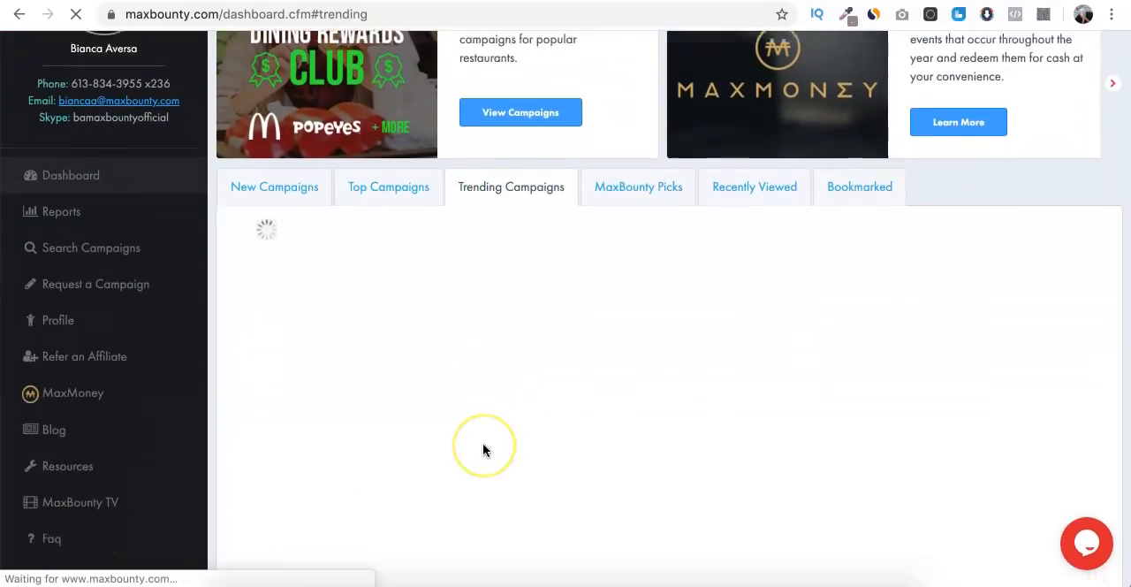
scroll(411, 187, up, 1)
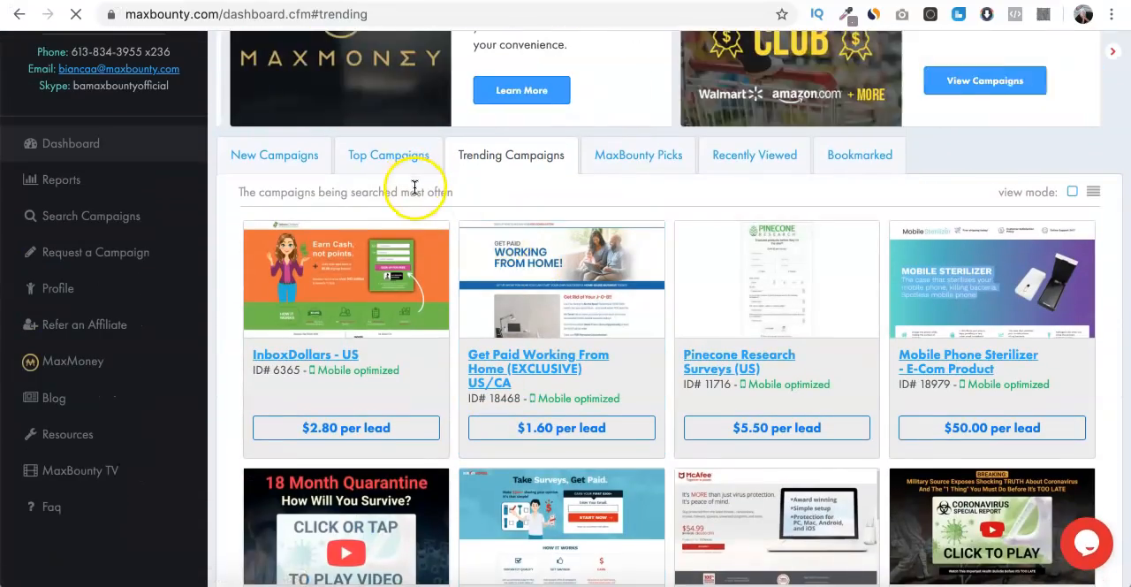
click(634, 163)
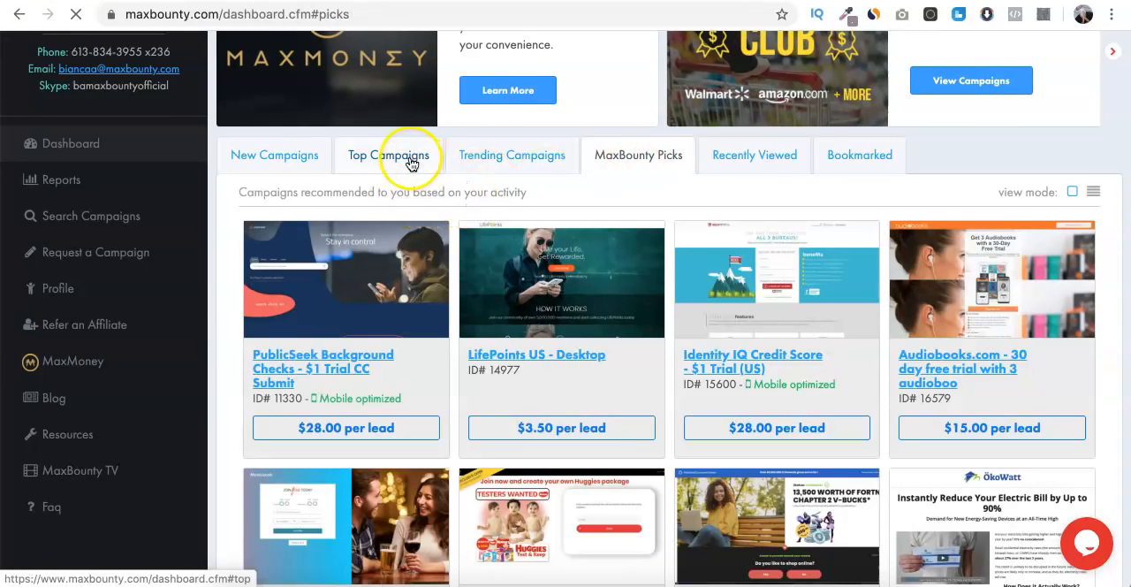
click(410, 158)
- Open the campaign search and filter the offers by the E-Commerce category and Mobile Optimized
click(109, 219)
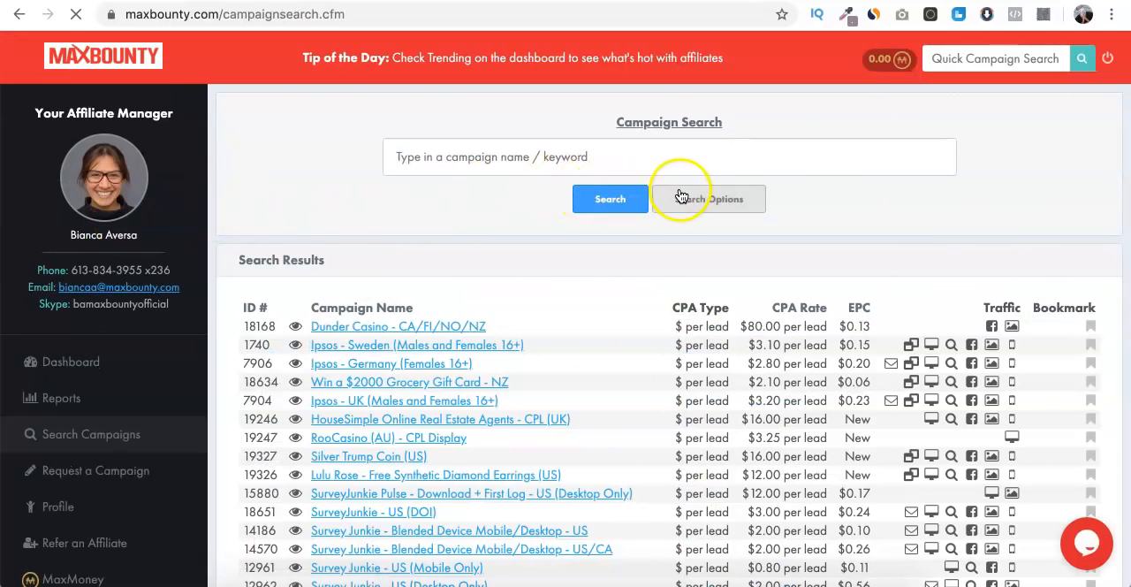
click(679, 199)
click(590, 237)
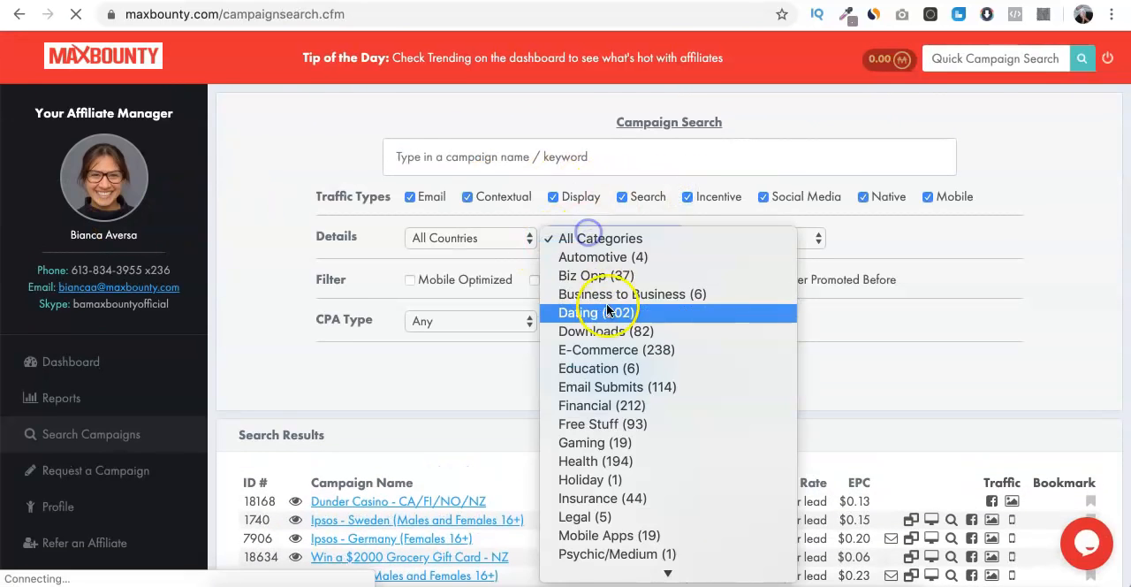
click(595, 347)
click(411, 278)
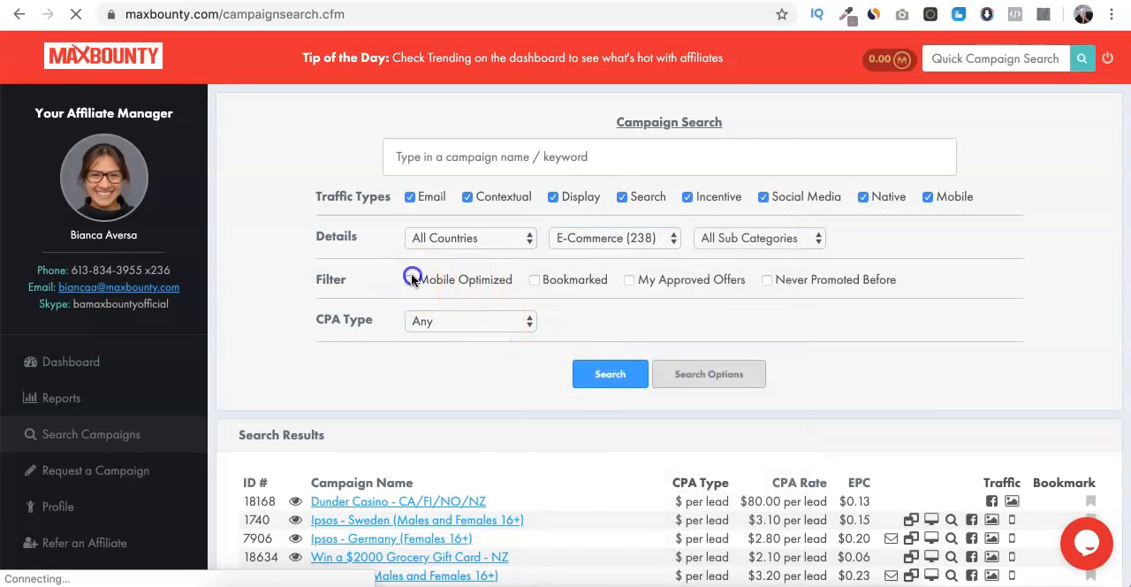
- Set the campaign search country to United States of America and leave Search as the only selected traffic type
click(474, 242)
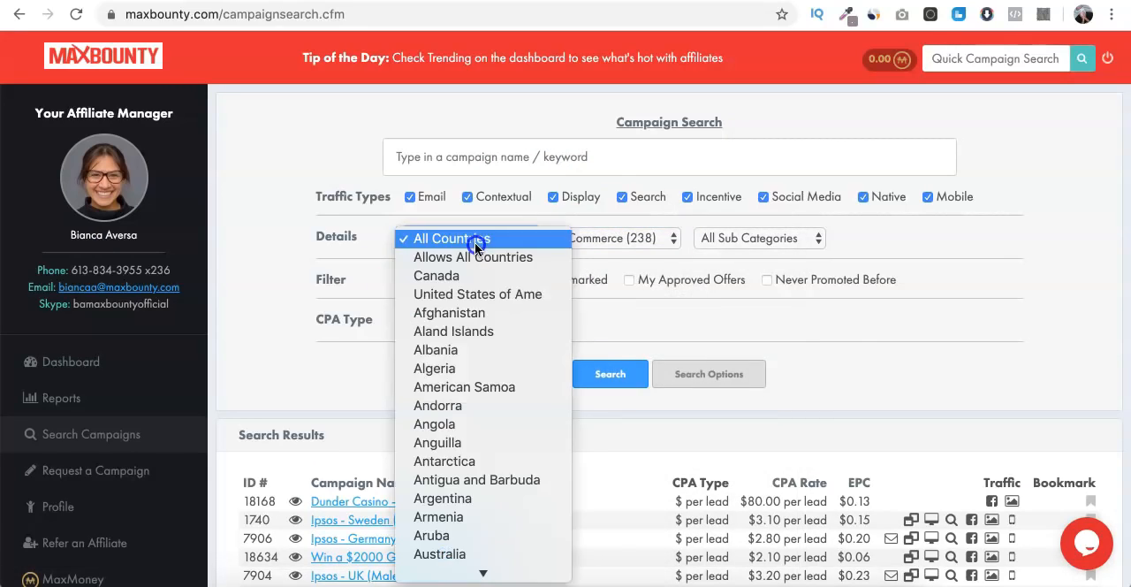
click(468, 293)
click(467, 196)
click(684, 197)
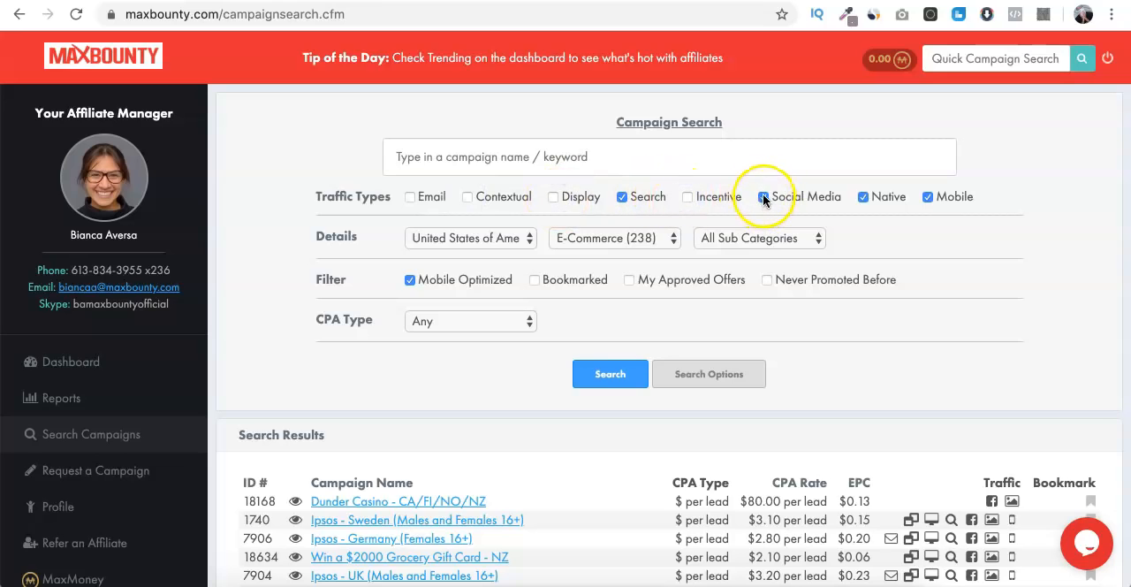
click(863, 196)
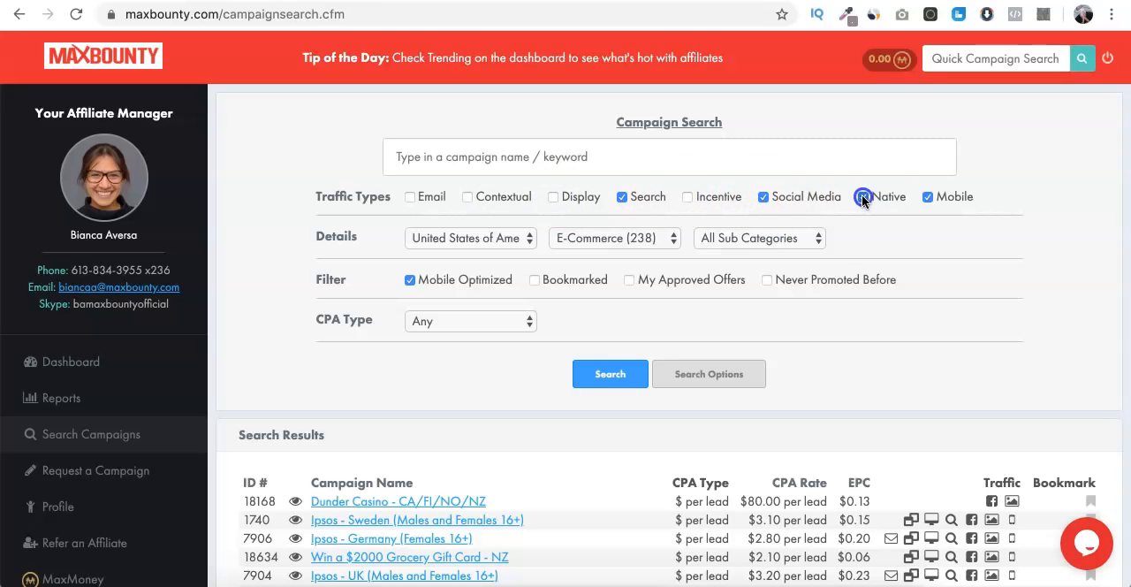
click(924, 197)
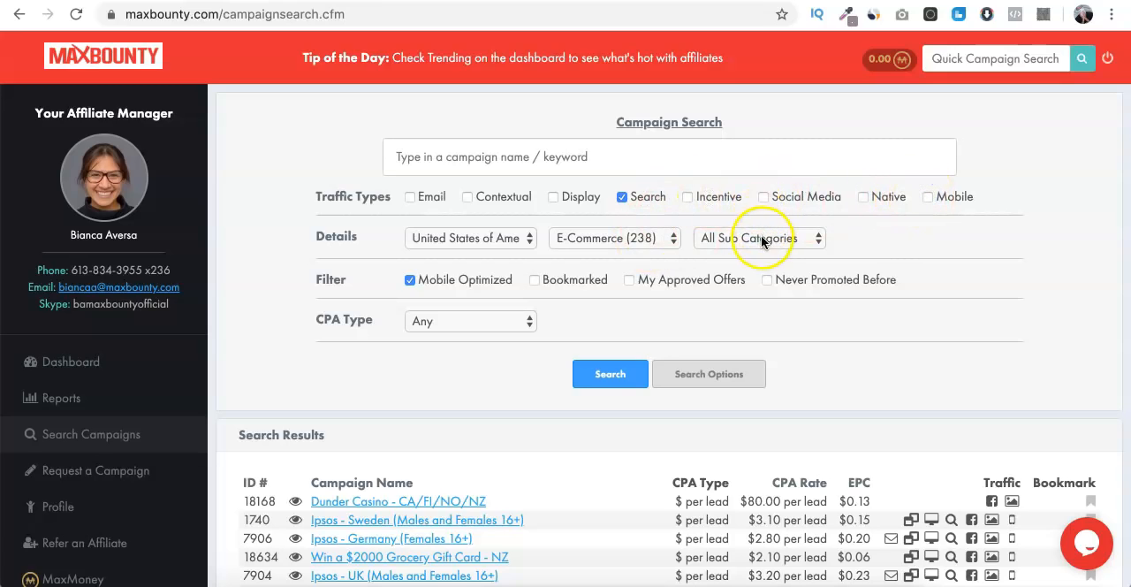
- Run the campaign search restricted to My Approved Offers and sort the results by EPC
click(627, 280)
click(610, 374)
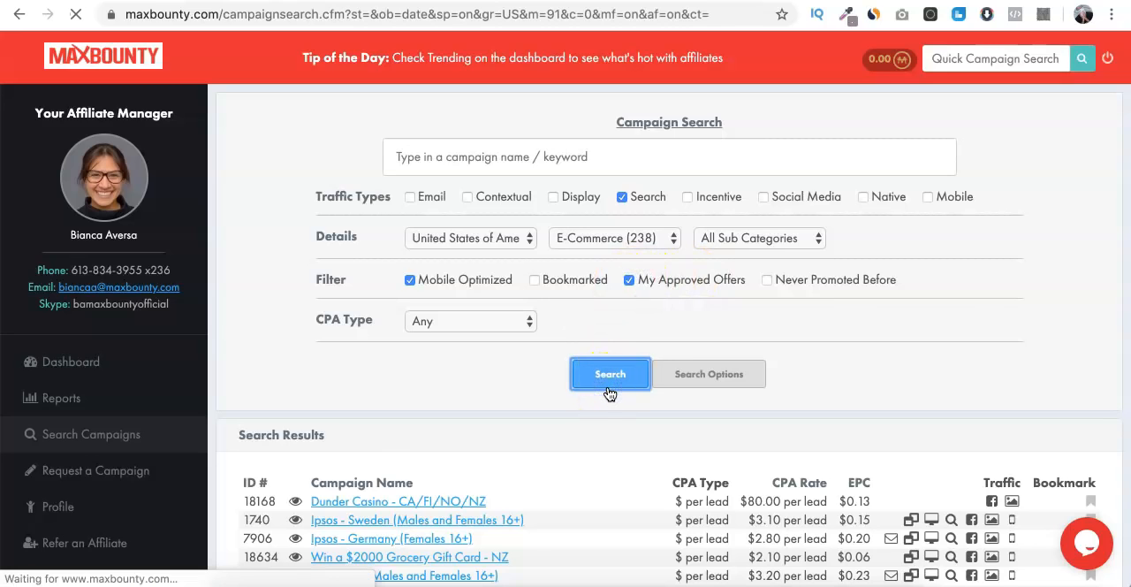
click(678, 325)
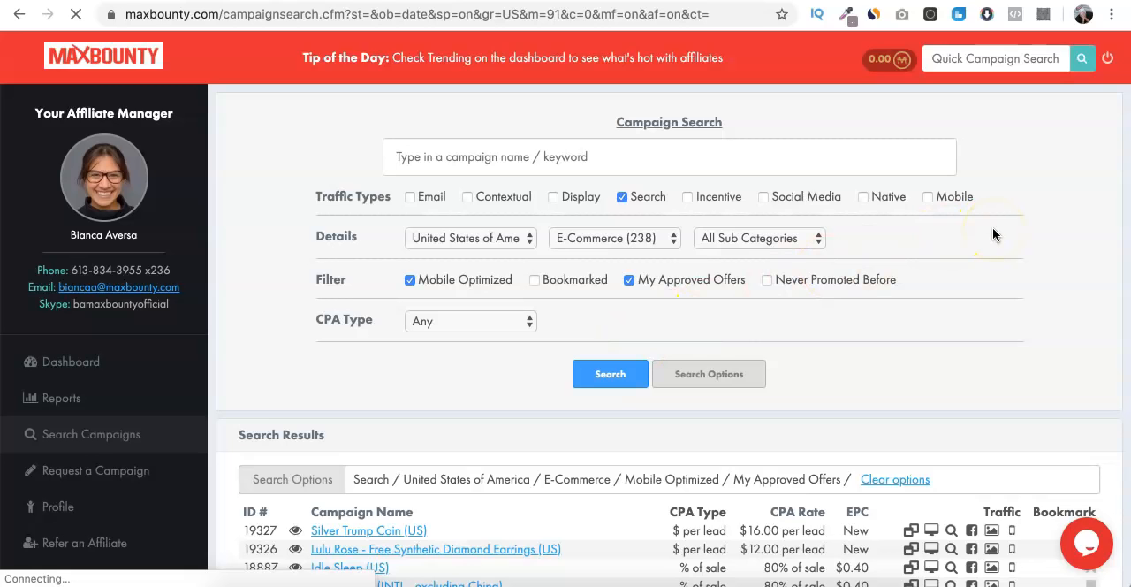
scroll(993, 281, down, 3)
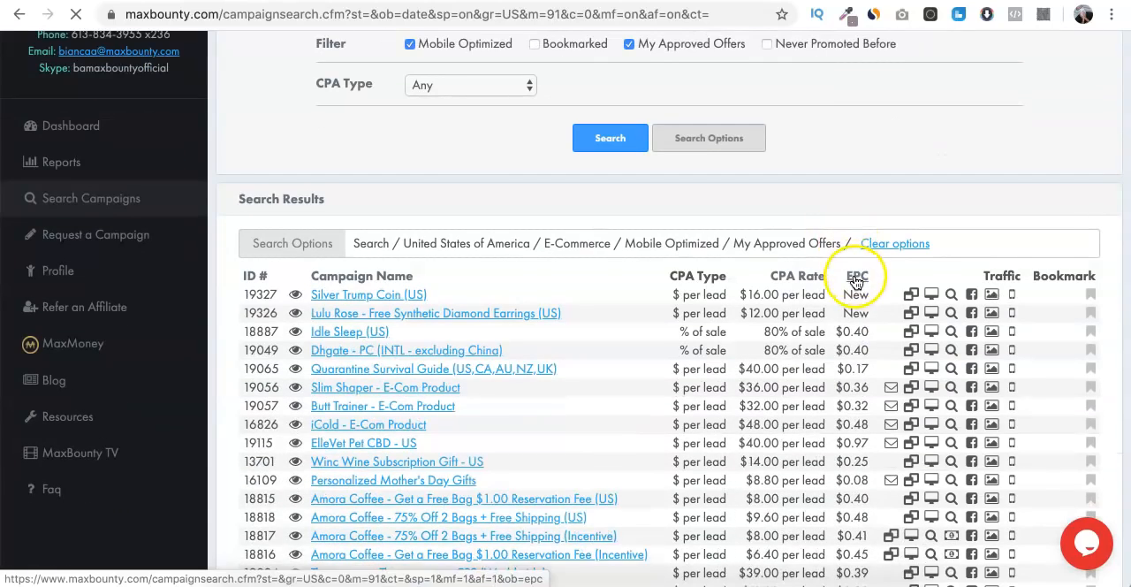
click(855, 279)
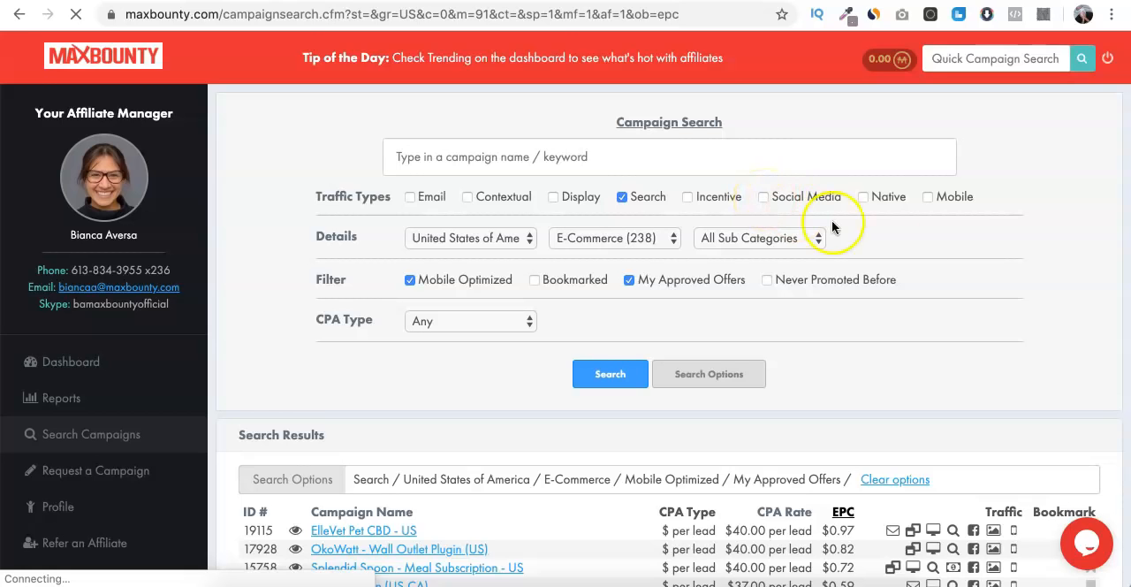
- Examine the EPC-sorted offers, comparing their CPA rates, EPC values and allowed traffic types
scroll(917, 261, down, 5)
scroll(875, 181, up, 3)
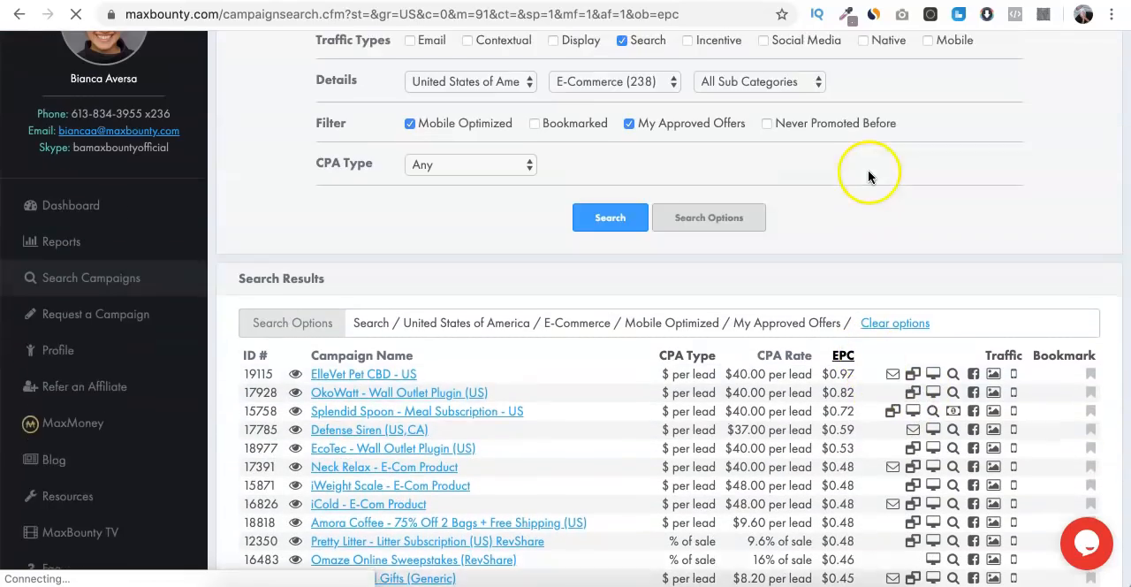
scroll(867, 170, up, 2)
scroll(840, 304, down, 4)
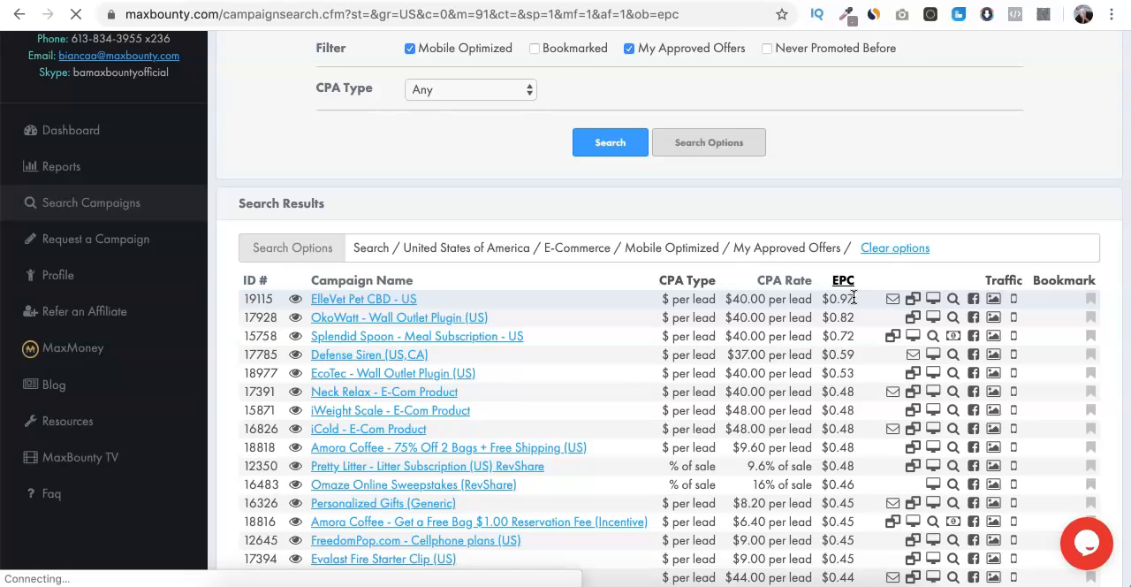
scroll(854, 297, down, 3)
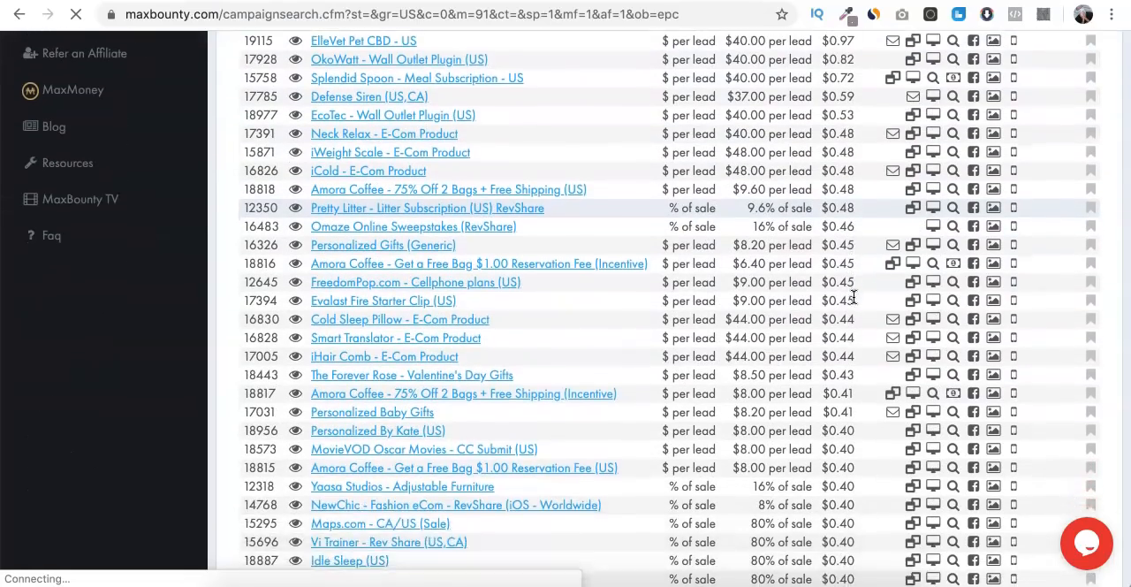
scroll(853, 297, up, 1)
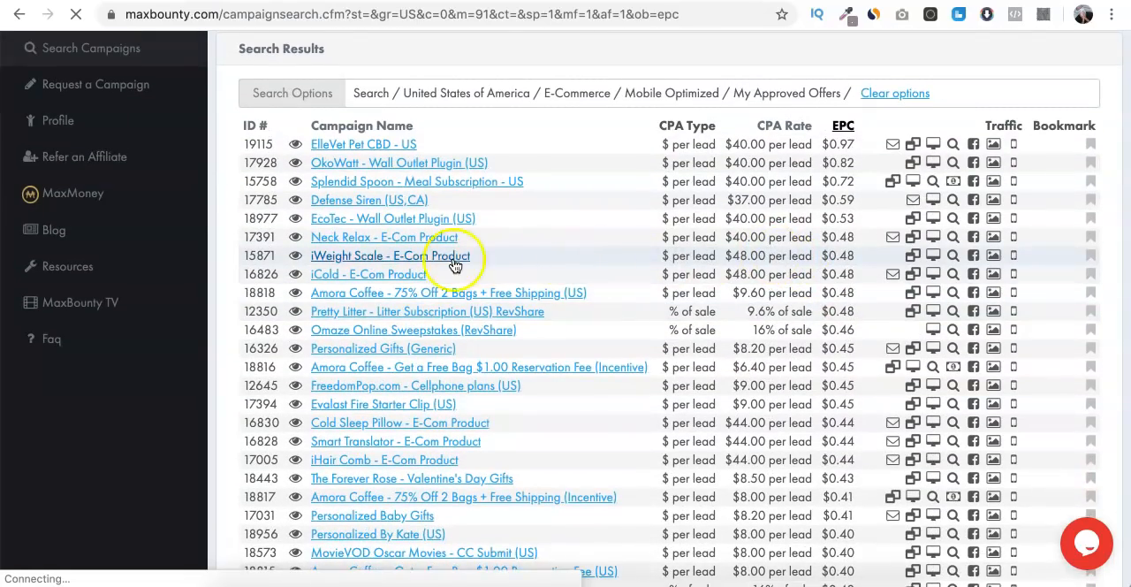
scroll(437, 261, down, 1)
scroll(436, 263, down, 2)
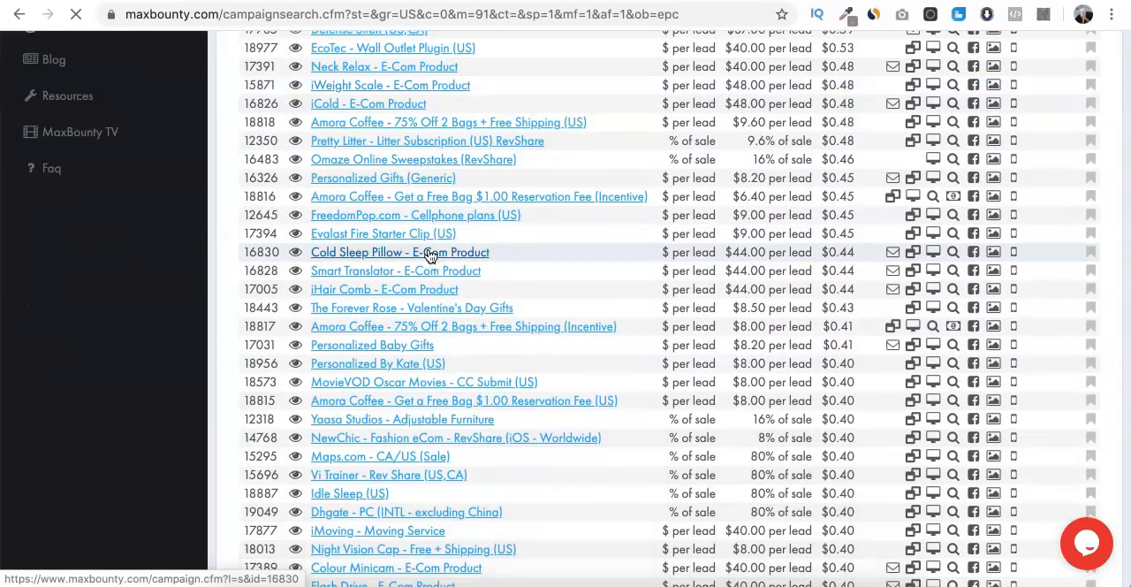
scroll(426, 254, up, 1)
- Open the Cold Sleep Pillow - E-Com Product campaign and read its description, search restrictions and allowed traffic types
click(386, 266)
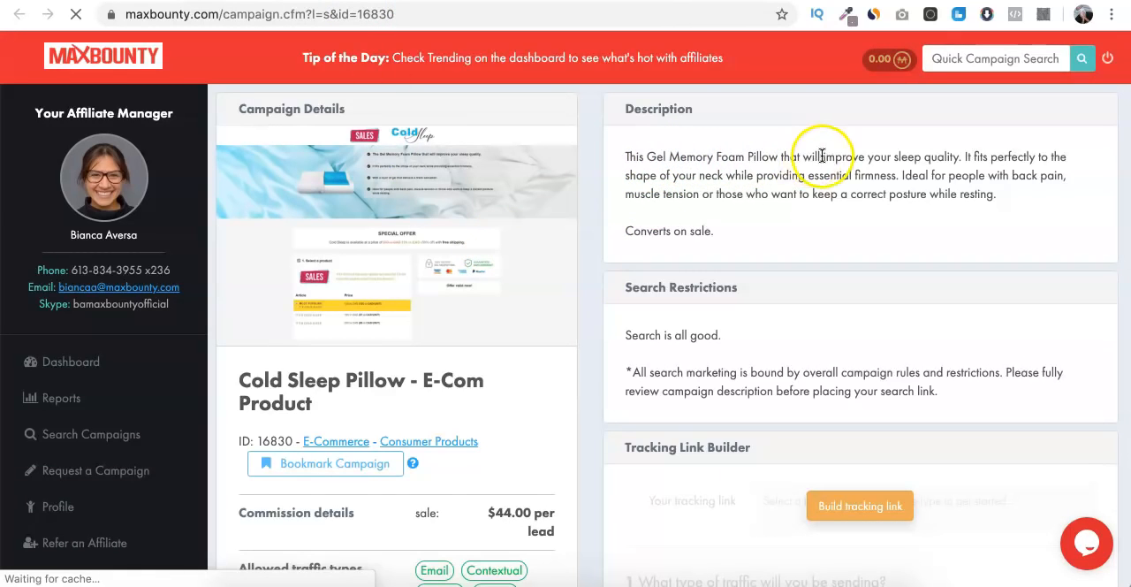
click(1009, 160)
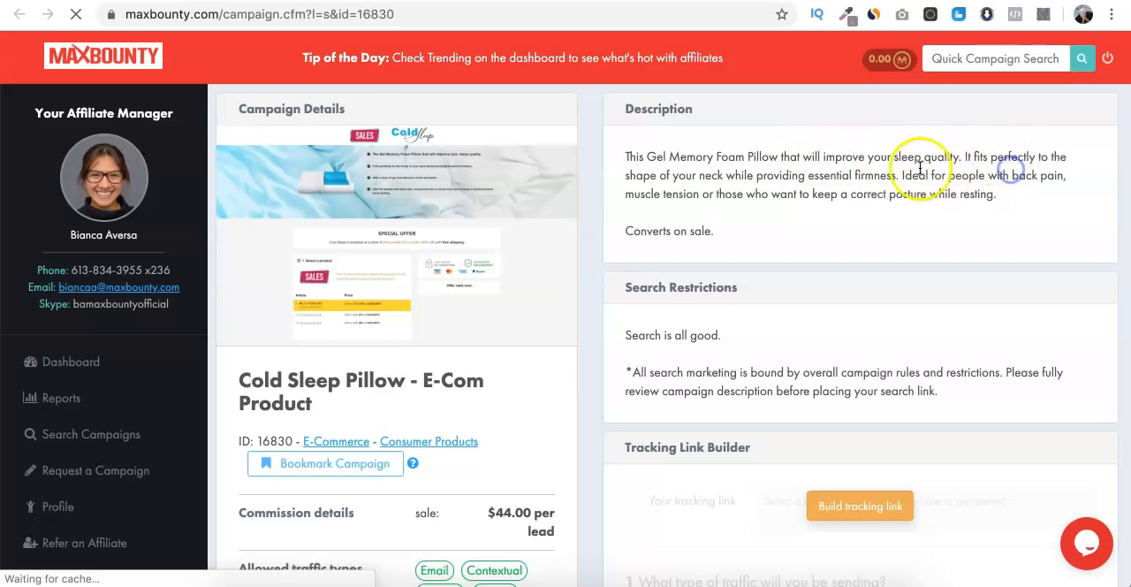
scroll(989, 196, down, 1)
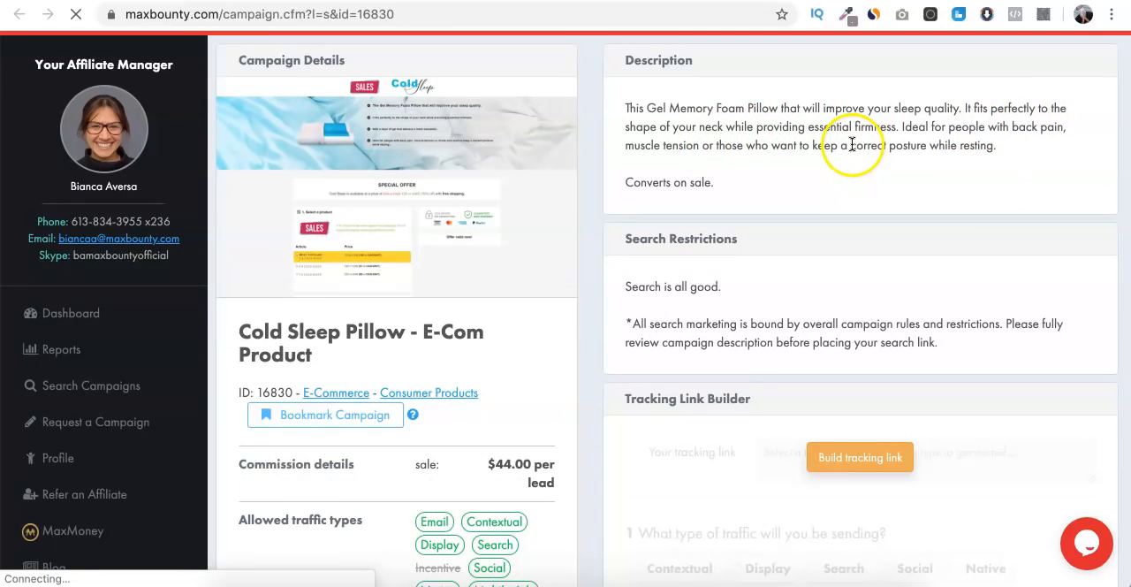
scroll(864, 198, down, 3)
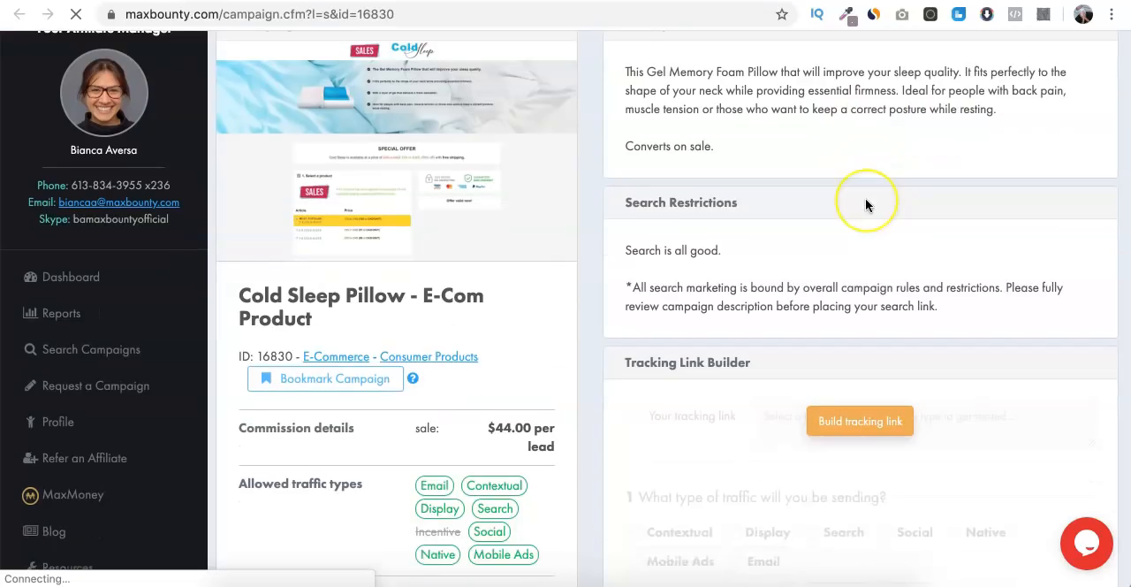
scroll(865, 198, up, 2)
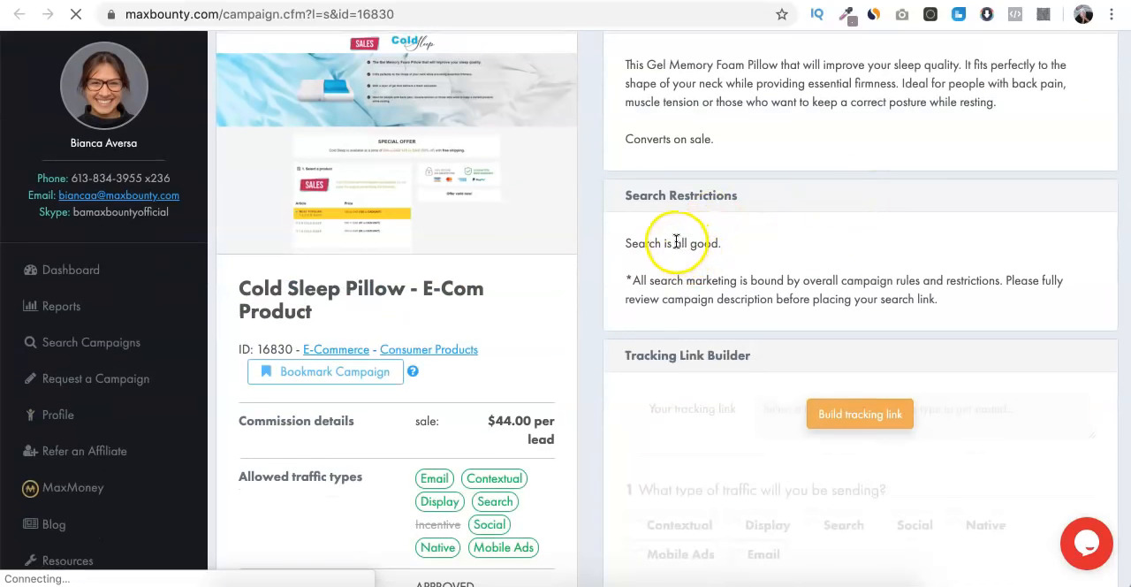
triple_click(676, 242)
click(675, 242)
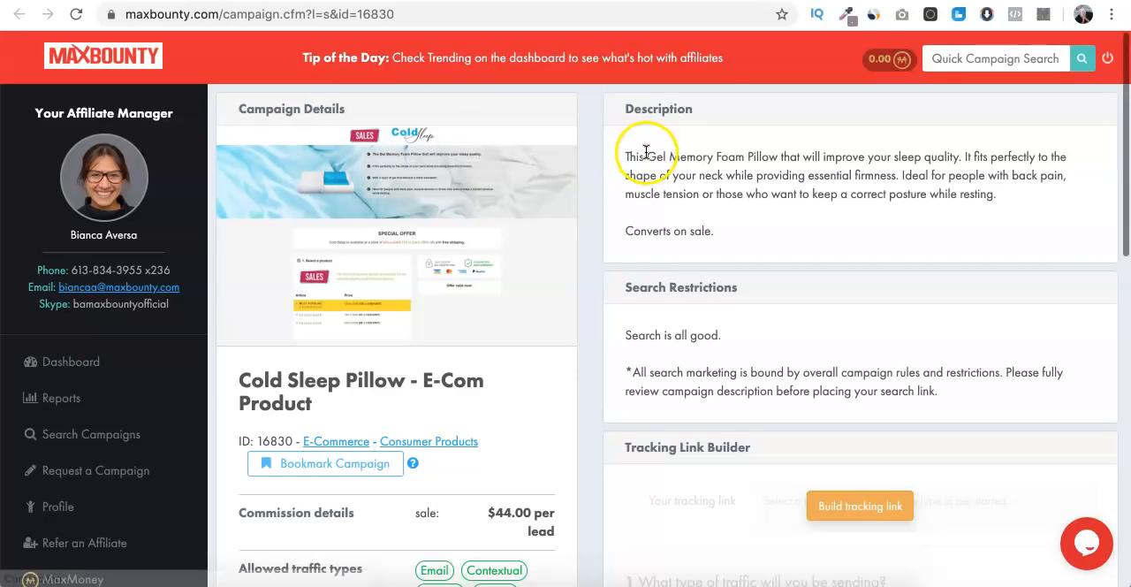
scroll(647, 155, down, 4)
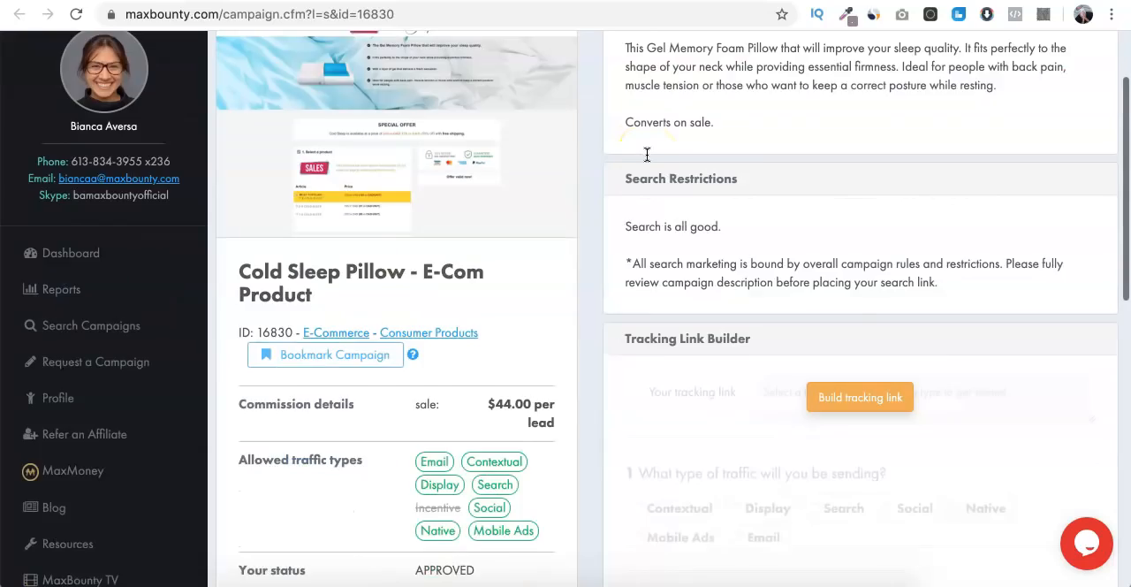
scroll(643, 164, up, 4)
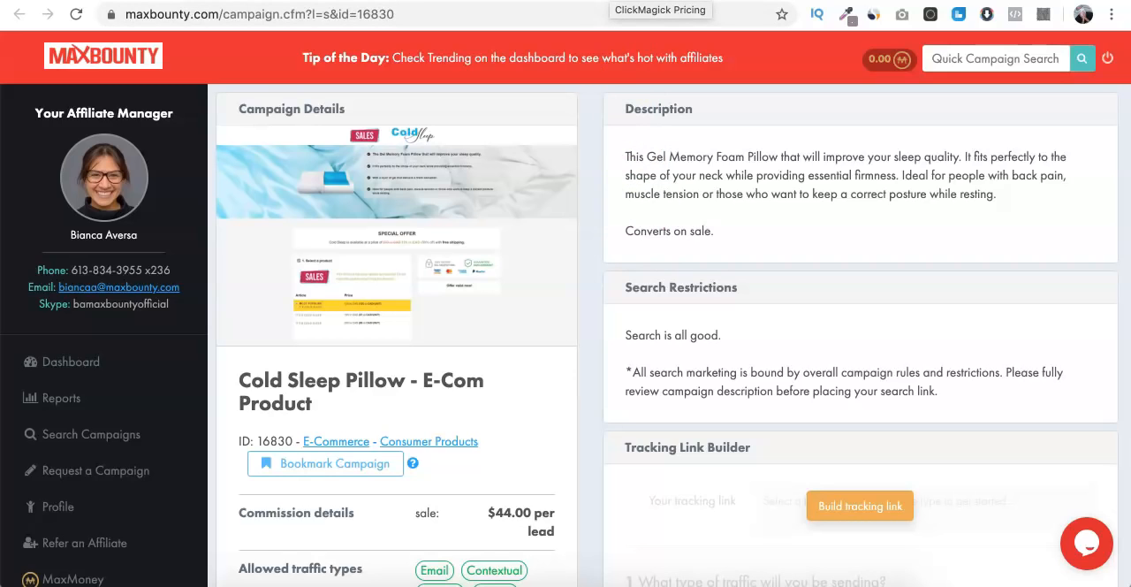
- Switch to the ClickMagick pricing page, glance at the Microsoft Advertising campaigns overview, and return to look over the ClickMagick plans
click(609, 0)
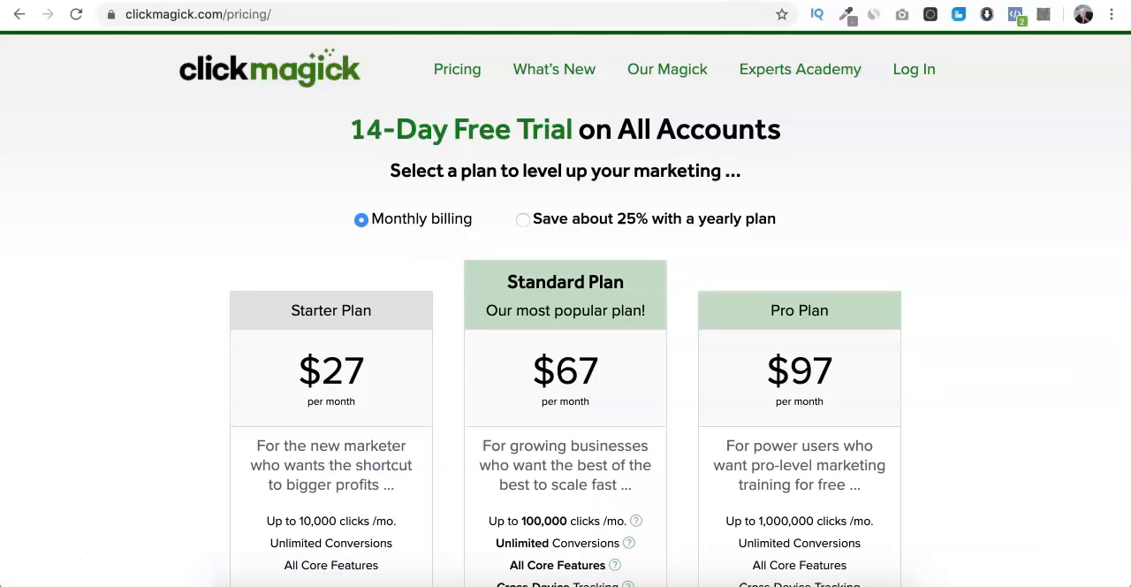
key(ctrl+Tab)
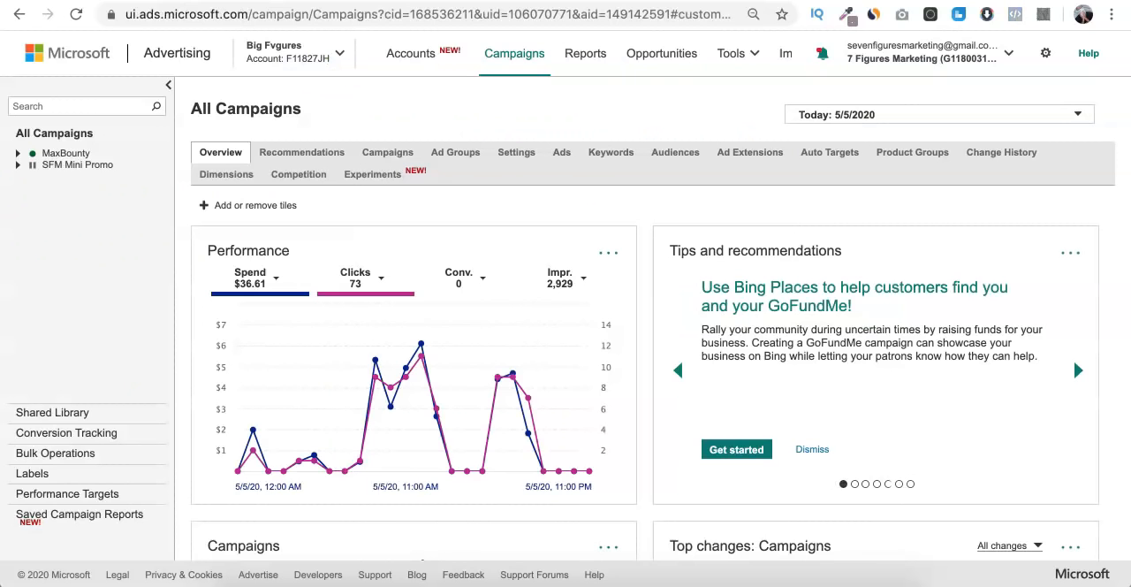
key(ctrl+shift+Tab)
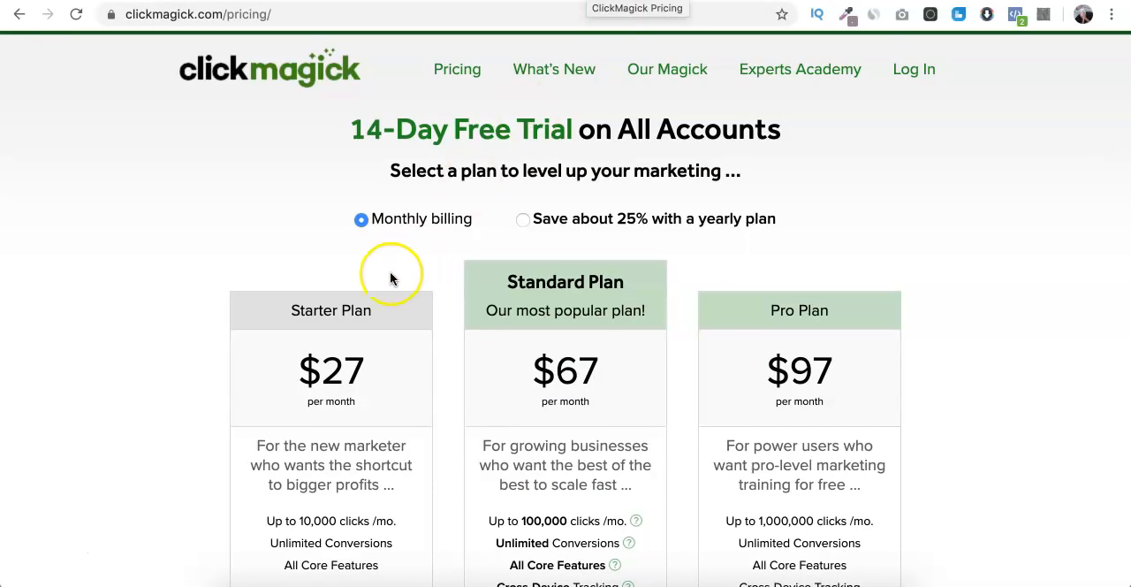
scroll(386, 272, down, 5)
scroll(385, 279, up, 5)
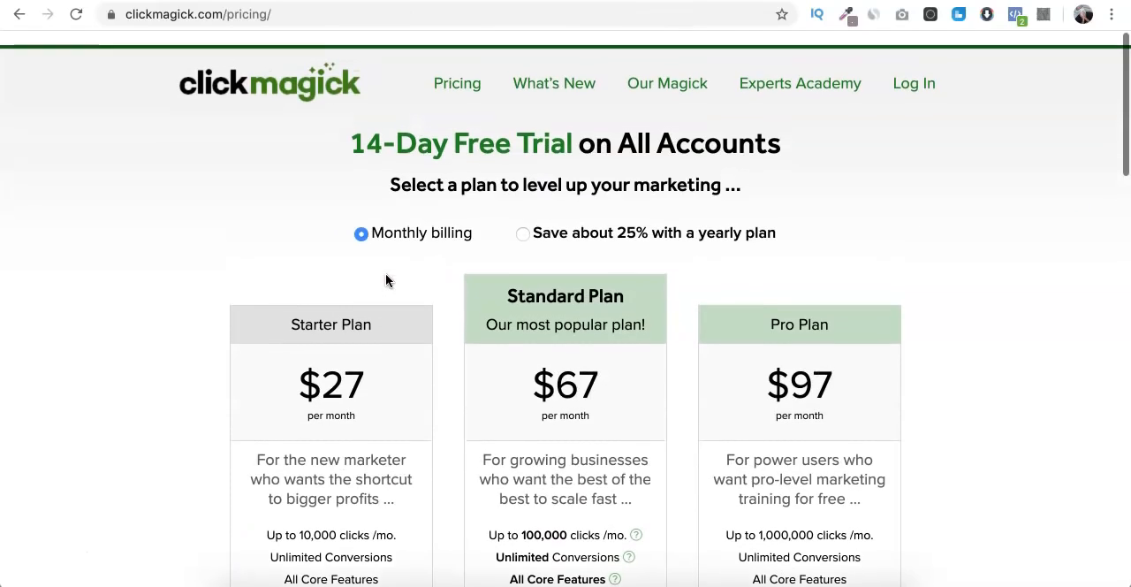
scroll(394, 194, down, 2)
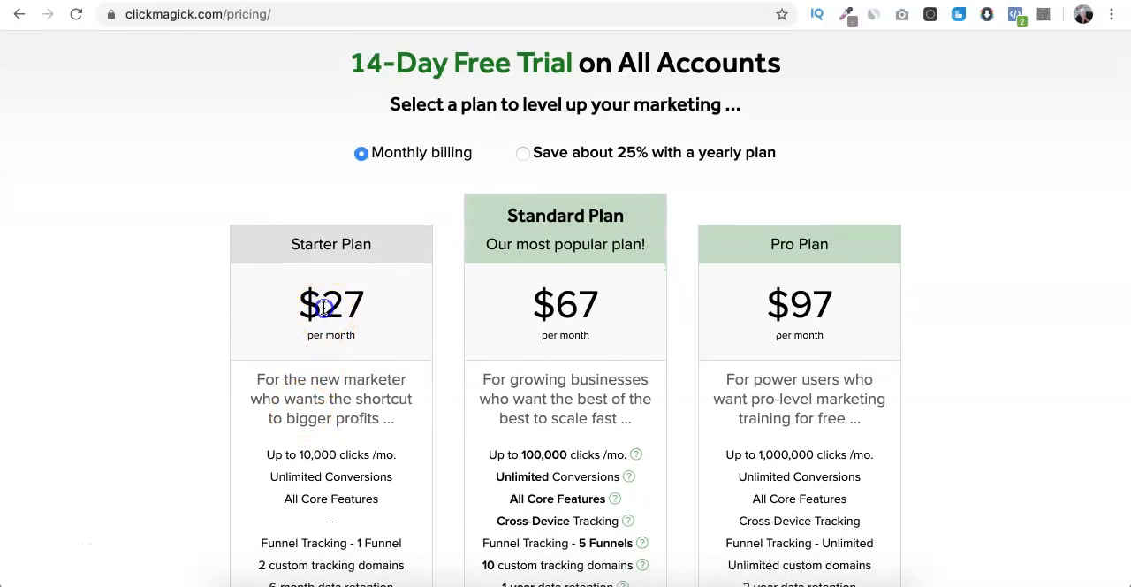
- Highlight the monthly price of the ClickMagick Starter Plan and clear the text highlight
drag(320, 305, 367, 304)
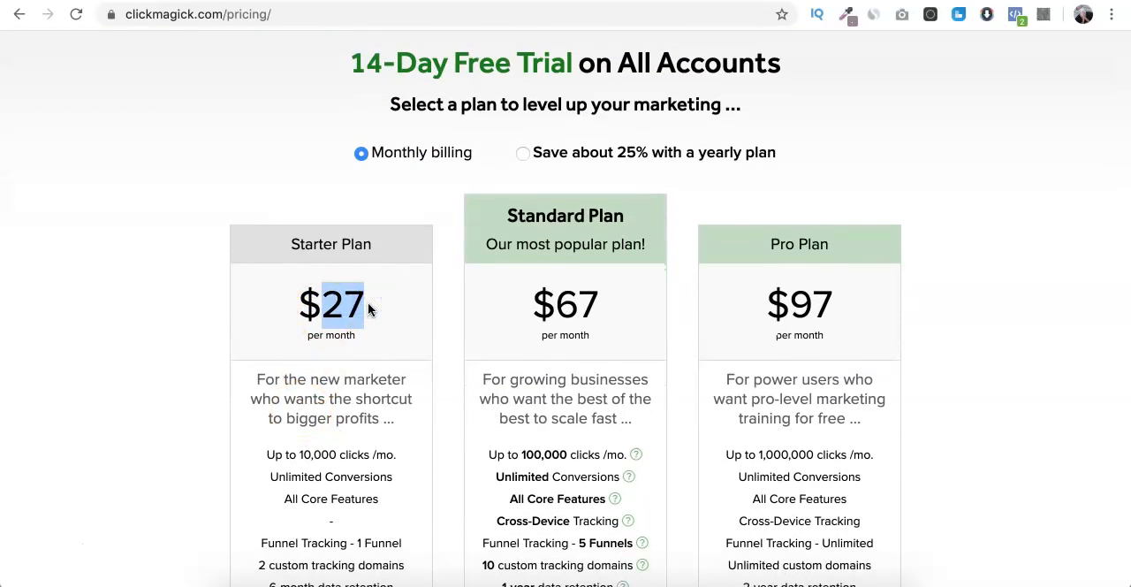
scroll(367, 302, up, 2)
click(323, 369)
double_click(300, 369)
drag(301, 370, 322, 370)
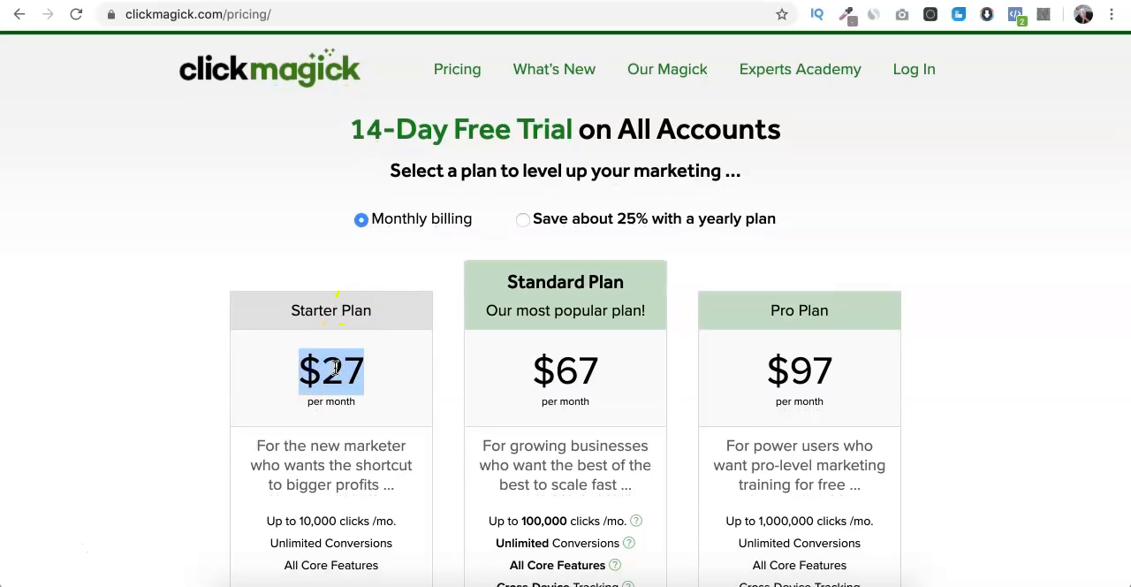
click(335, 367)
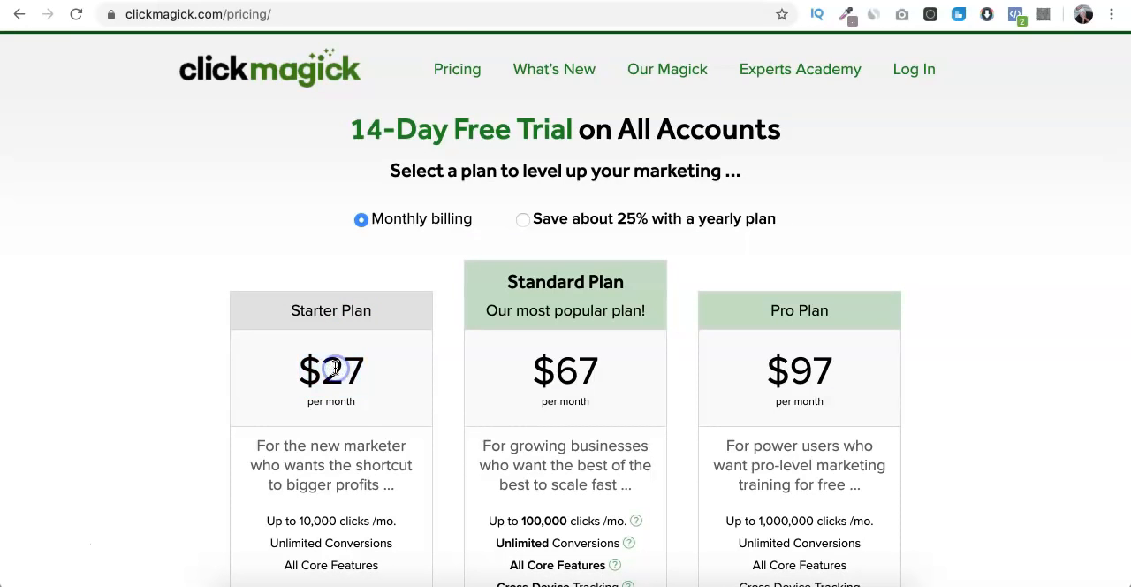
- Switch to Bing and search for "gel memory foam pillow"
click(493, 1)
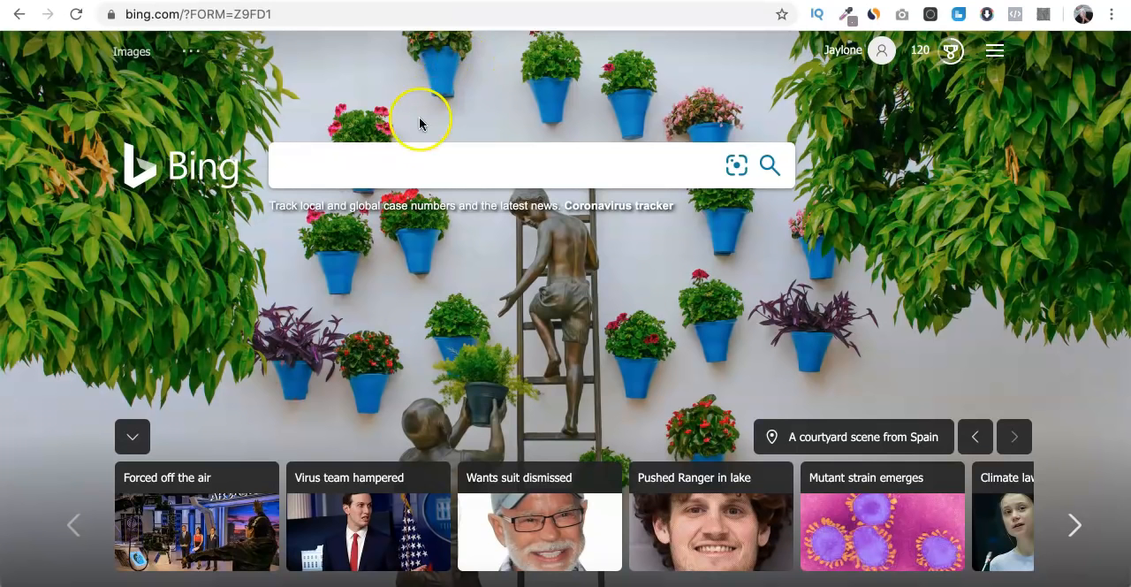
click(390, 158)
text(gel mem)
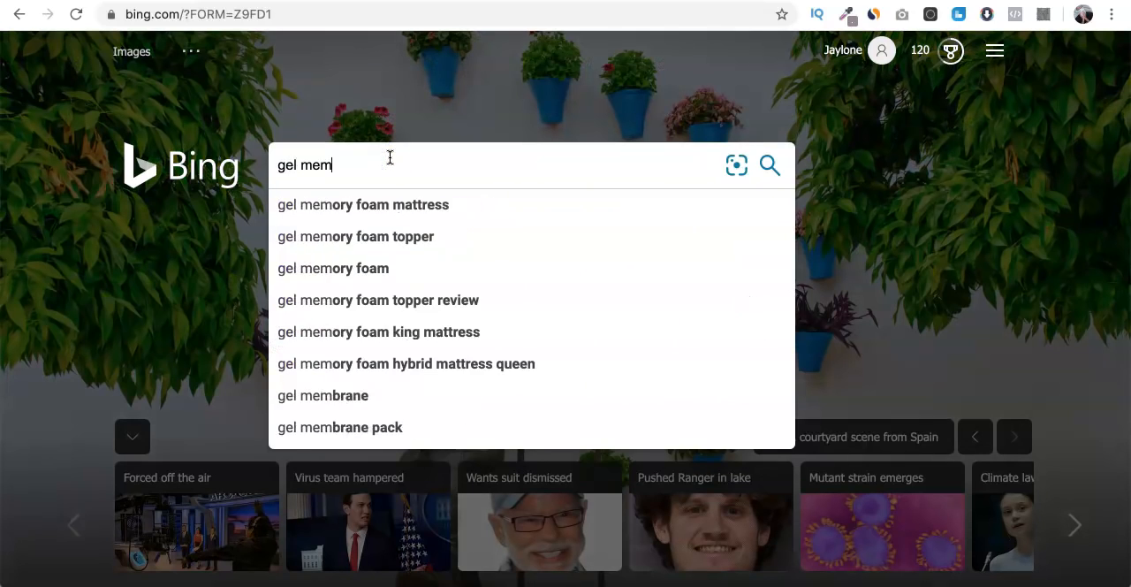
key(Down)
key(Down)
key(Down)
text(pil)
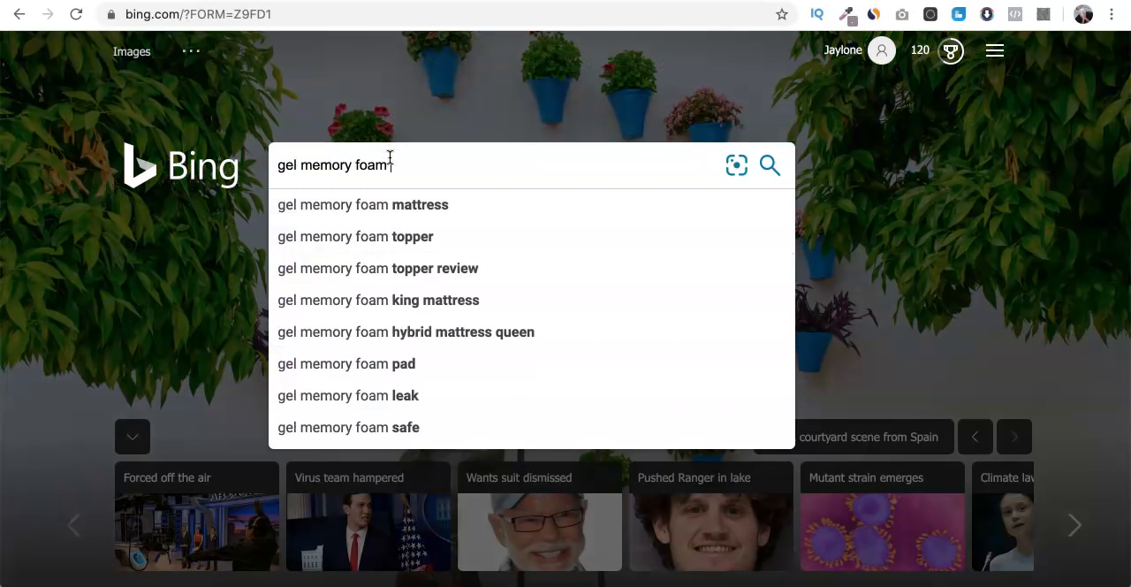
text(low)
key(Return)
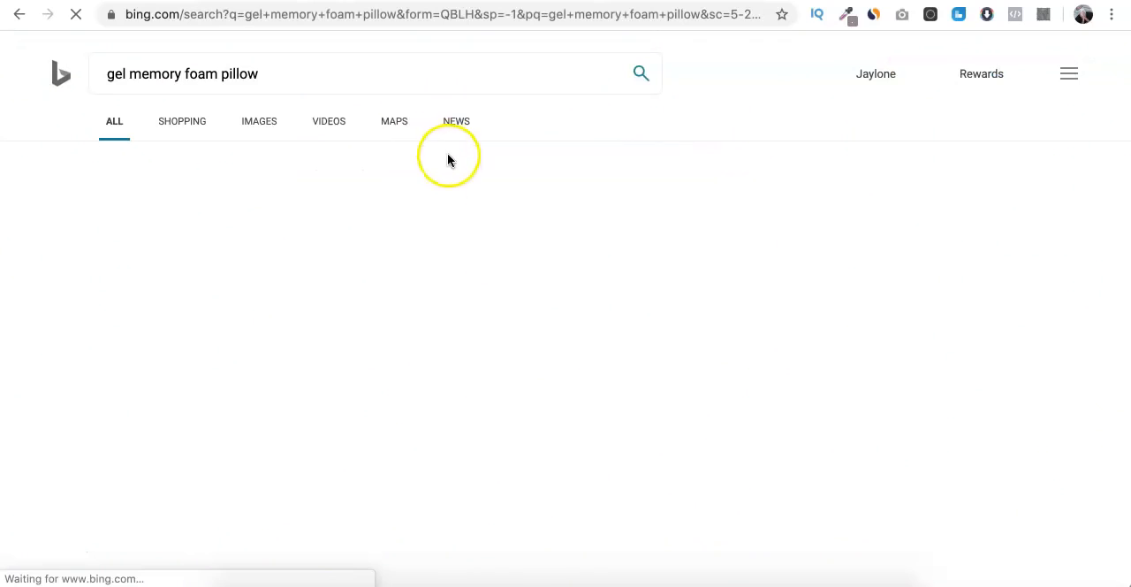
- Highlight the related searches beside the pillow results to review them, and clear the highlight
scroll(396, 252, down, 1)
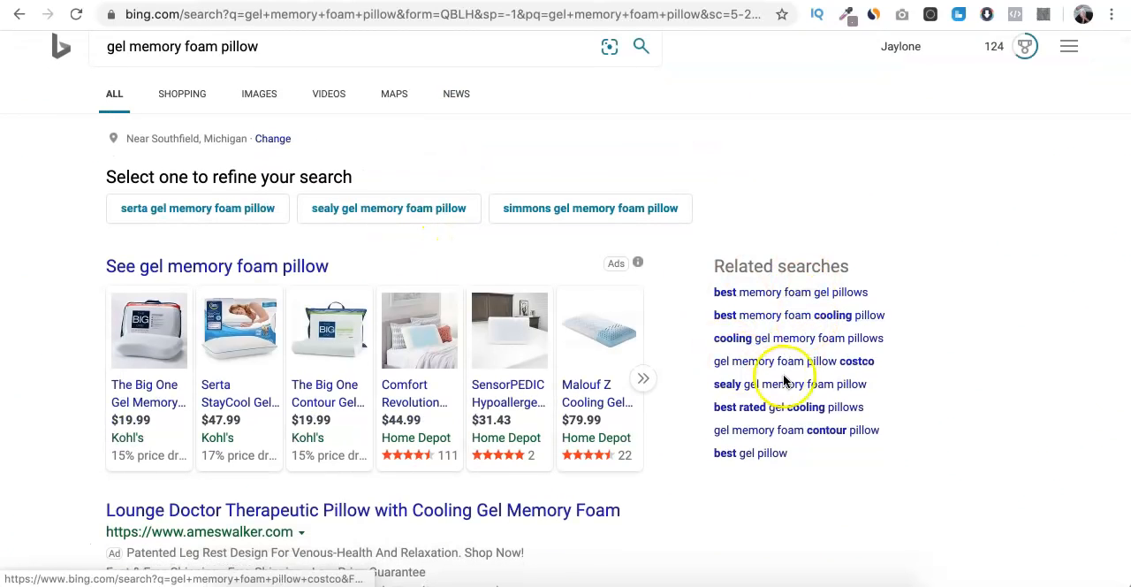
drag(788, 454, 703, 305)
click(703, 305)
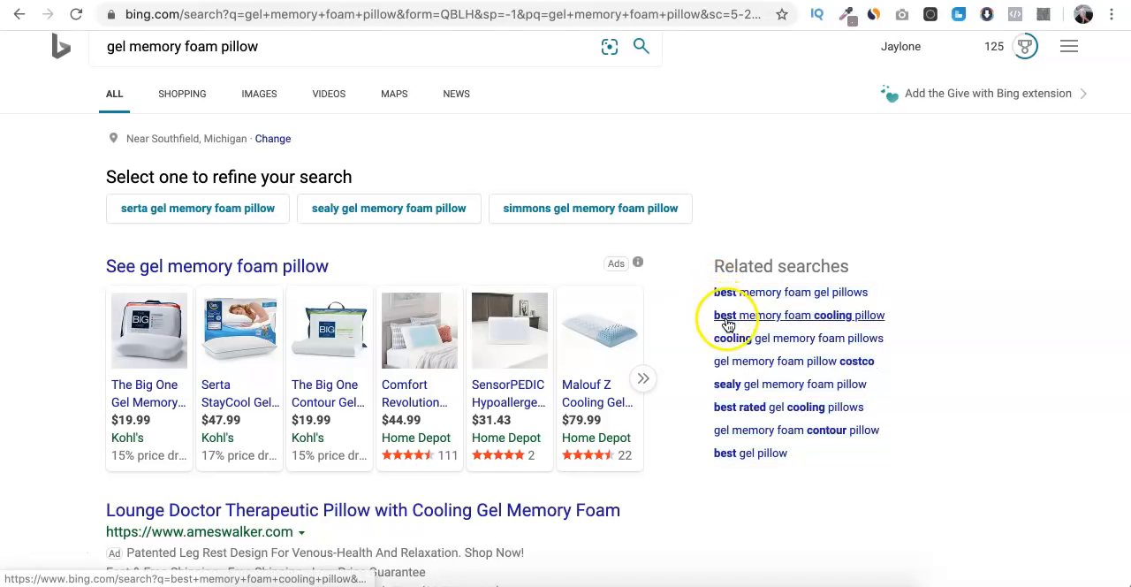
- Highlight the related search "best memory foam gel pillows" in the Bing results and clear the highlight
triple_click(934, 294)
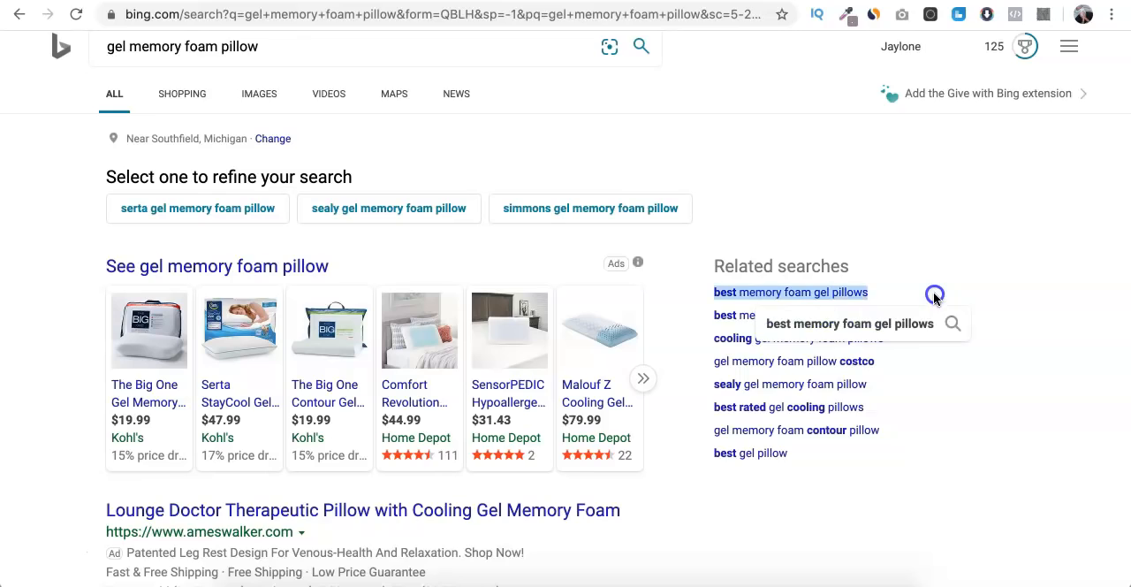
click(934, 295)
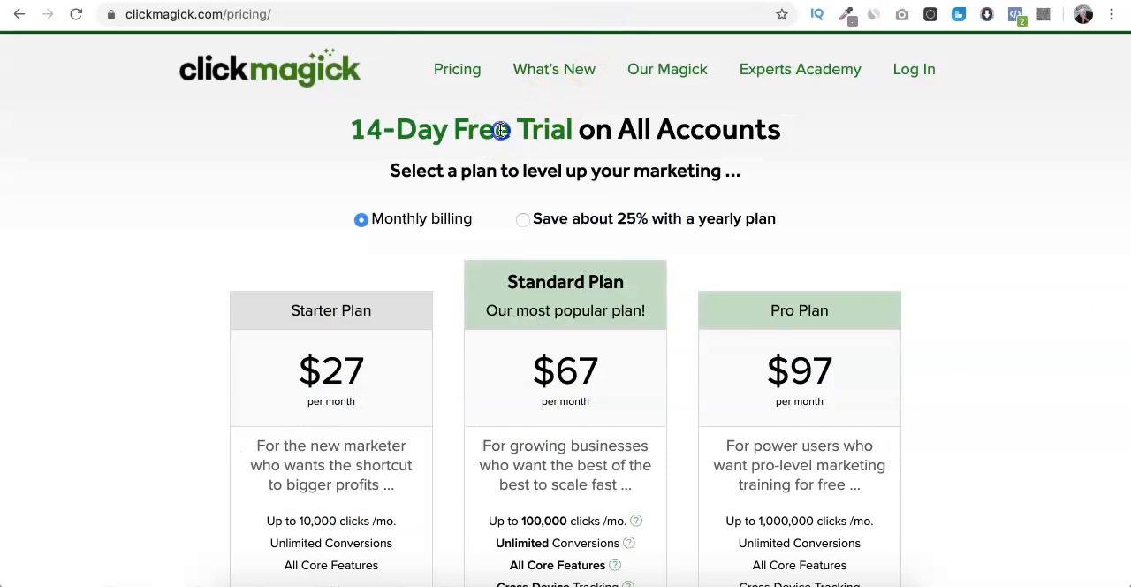
- Switch to the ClickMagick pricing page, highlight the 14-day free trial heading, and look through the features of the plans
triple_click(501, 130)
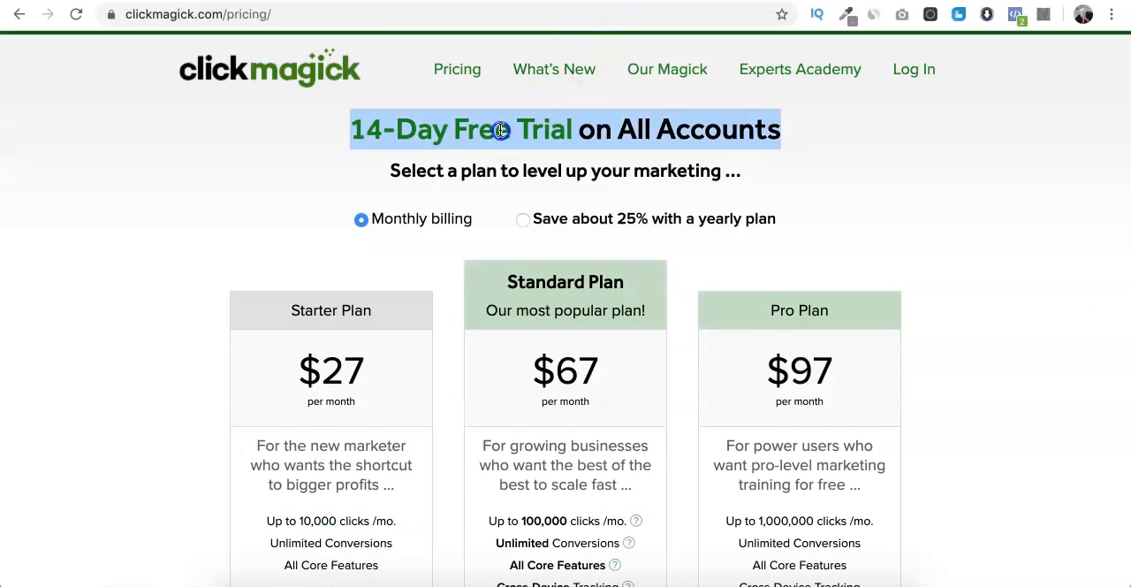
click(501, 129)
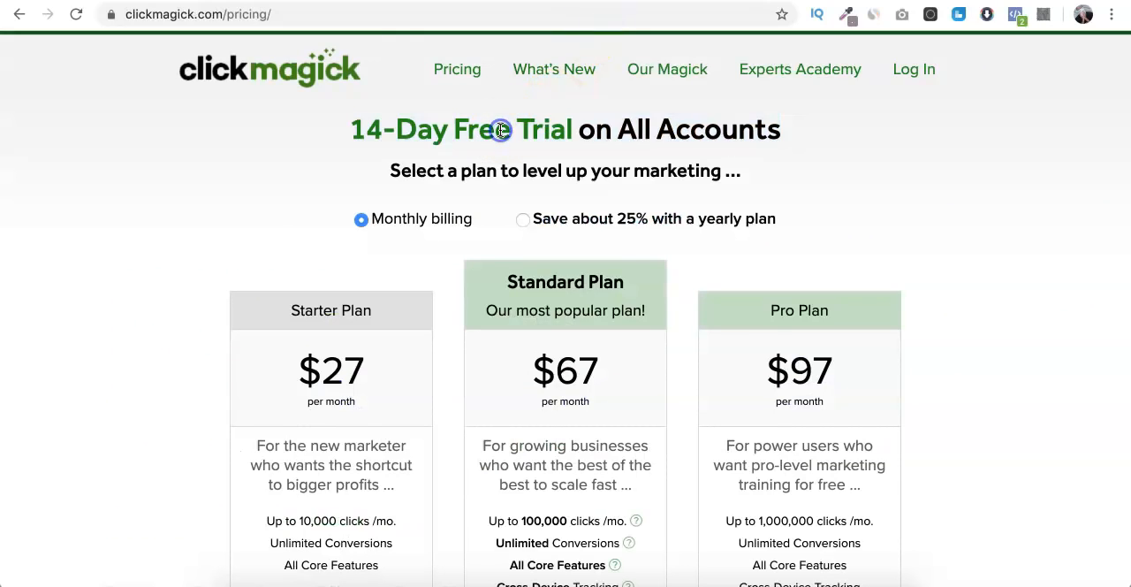
scroll(296, 202, down, 5)
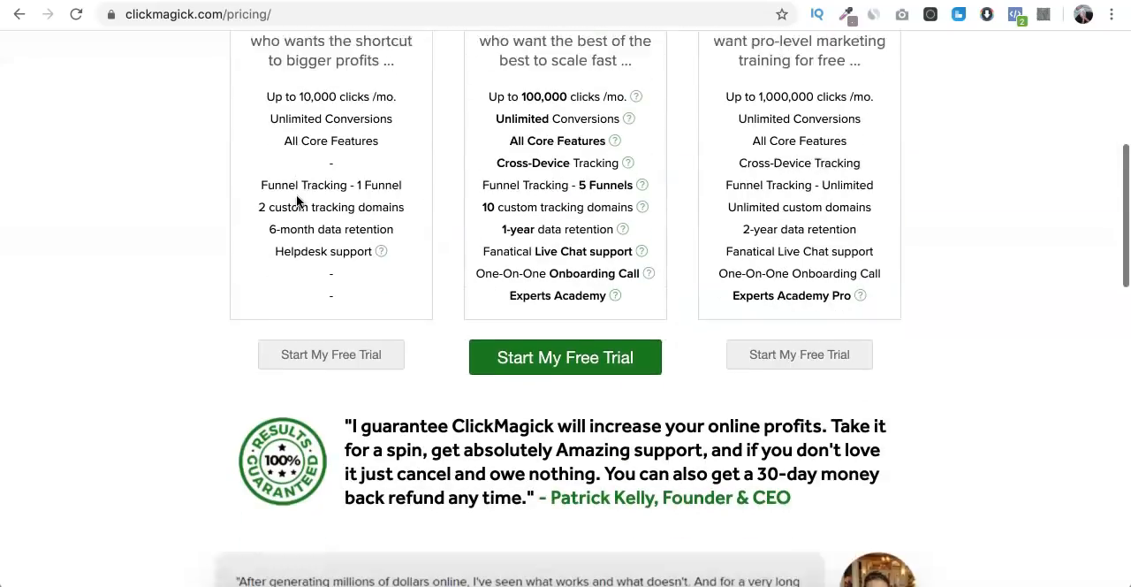
scroll(296, 202, up, 5)
scroll(296, 201, down, 5)
scroll(296, 202, up, 5)
scroll(296, 201, down, 3)
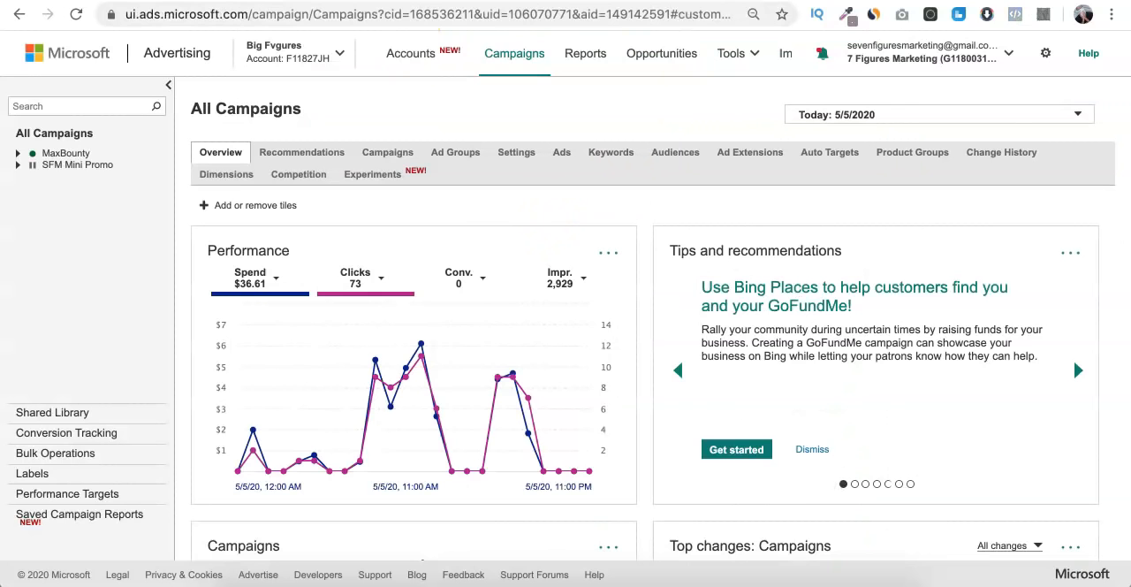
- Switch from Microsoft Advertising to Bing, look over the ads in the pillow results, and open a blank Google Docs document
click(384, 152)
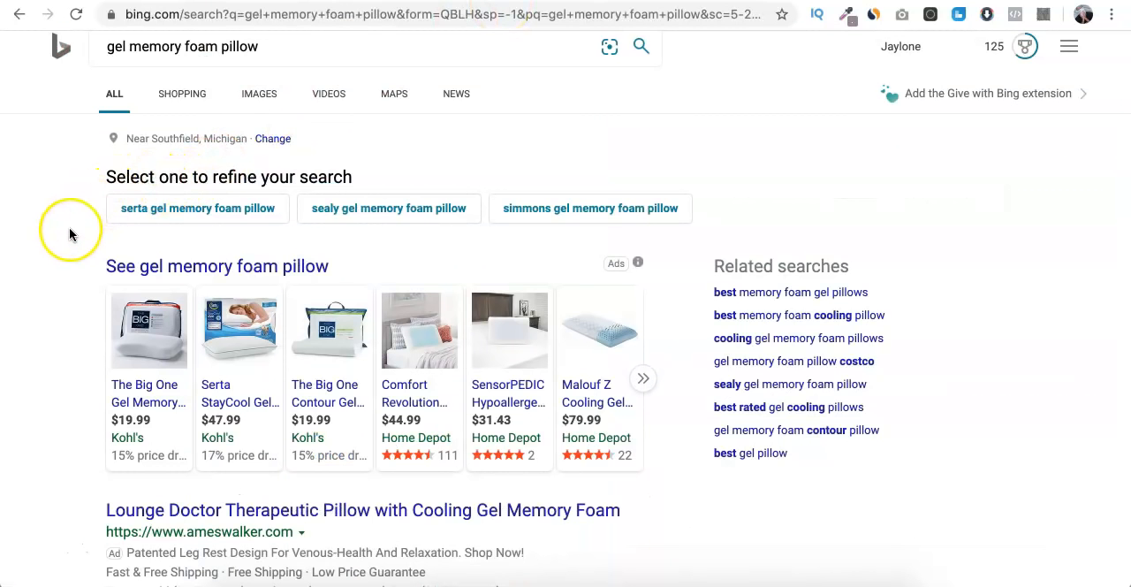
scroll(70, 234, down, 2)
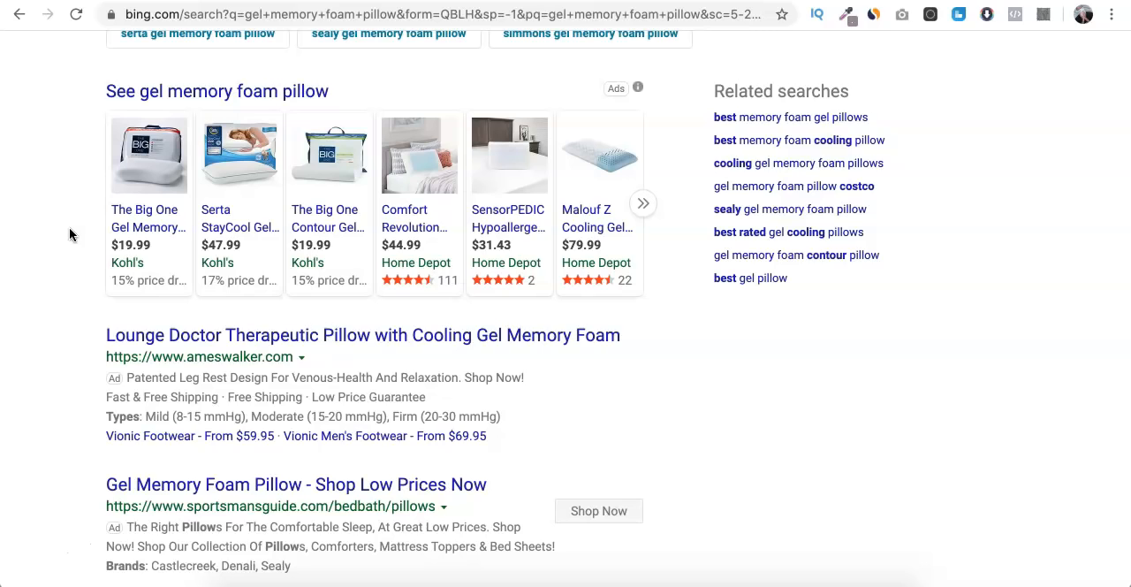
scroll(69, 227, down, 1)
scroll(69, 227, up, 1)
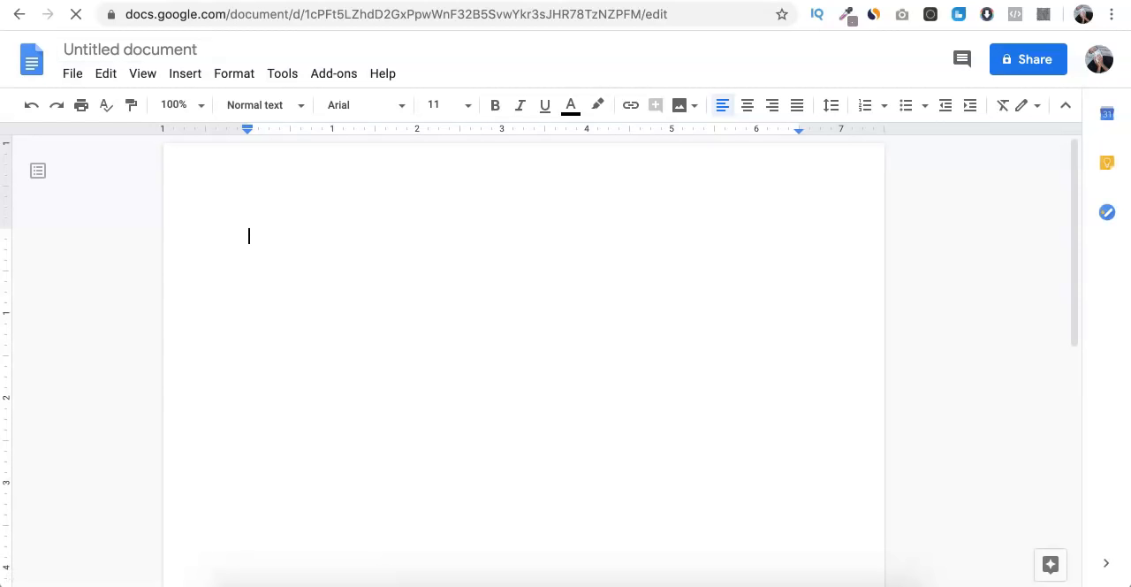
- Return to the Bing results for "gel memory foam pillow" and examine the text ads below the shopping results
click(471, 1)
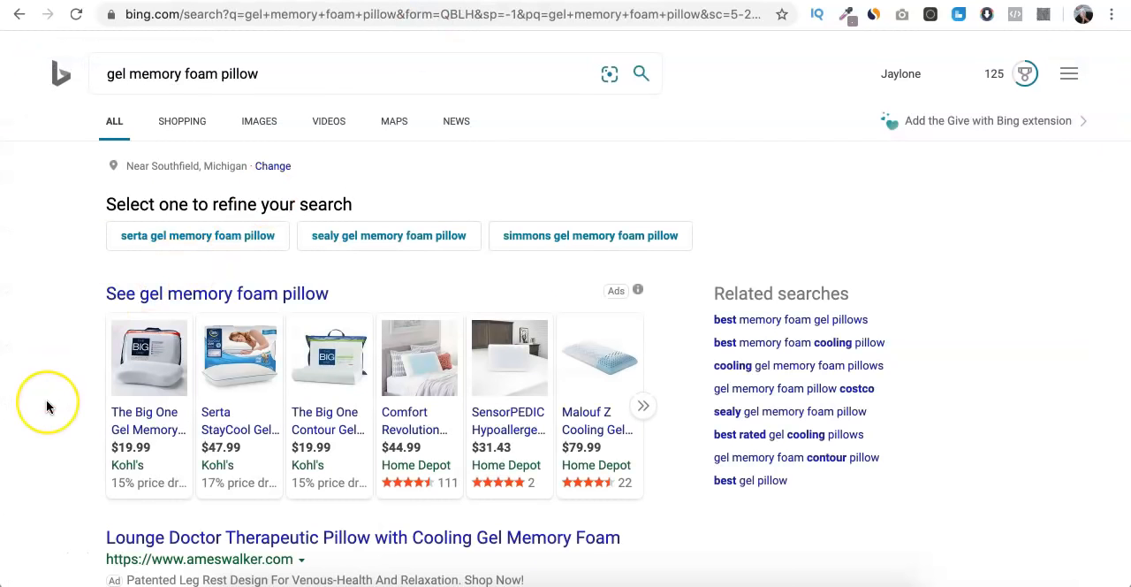
scroll(48, 406, down, 6)
scroll(47, 406, up, 6)
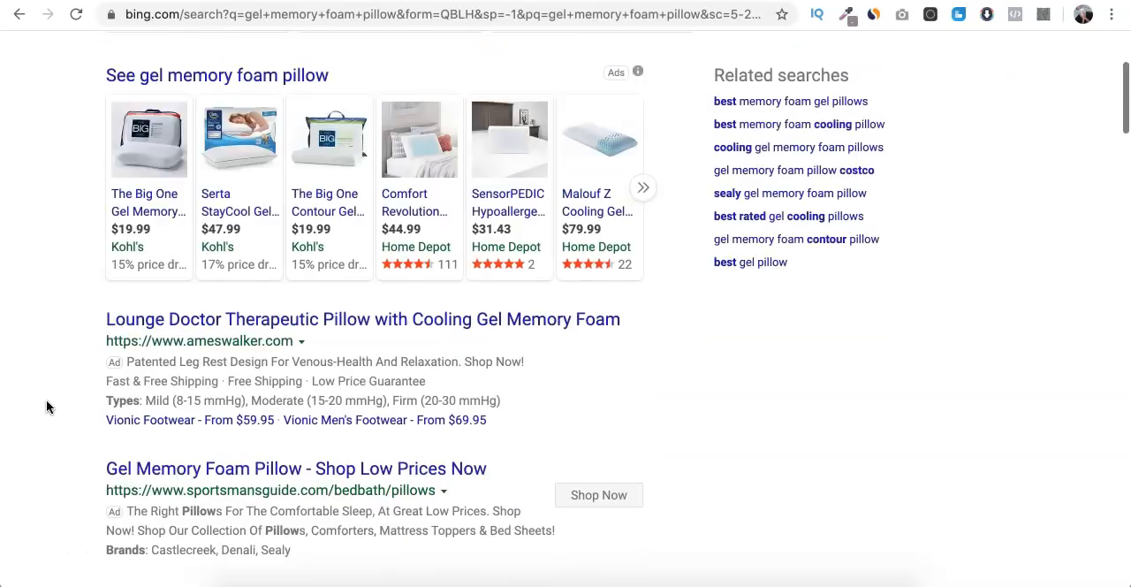
scroll(47, 407, down, 5)
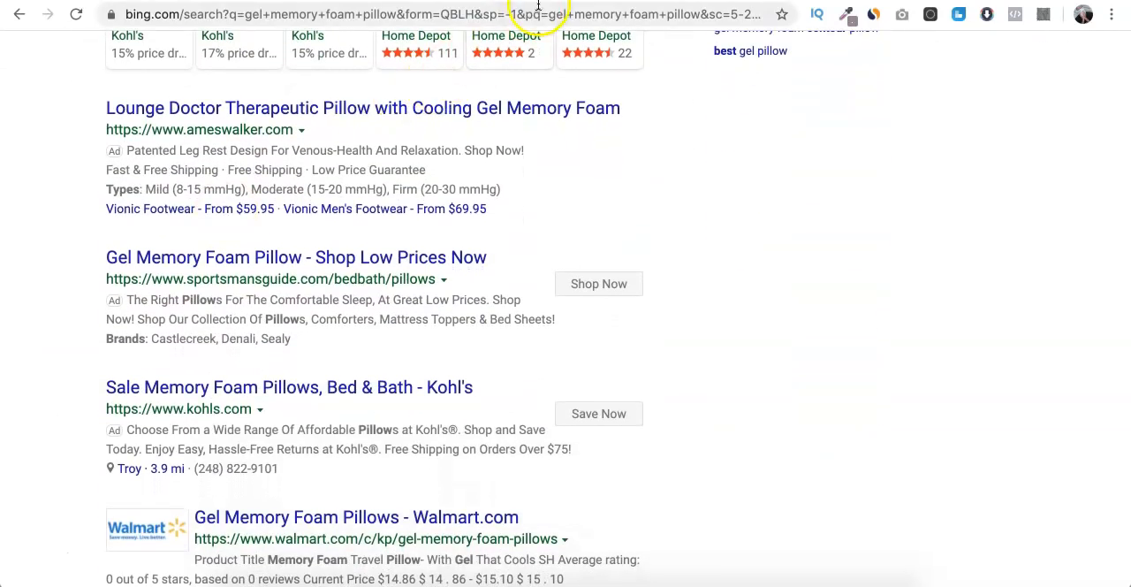
scroll(618, 189, up, 5)
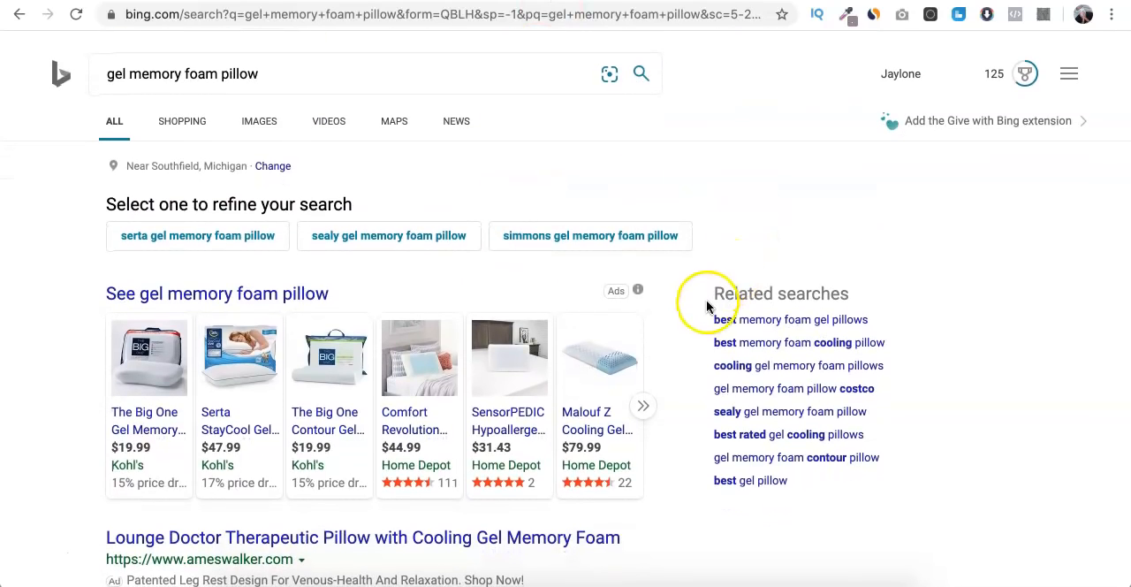
- Copy all the related searches from Bing into the blank Google Docs document, adding the headings "Ads" and "Keywords" above them
drag(708, 314, 817, 481)
key(super+c)
click(552, 2)
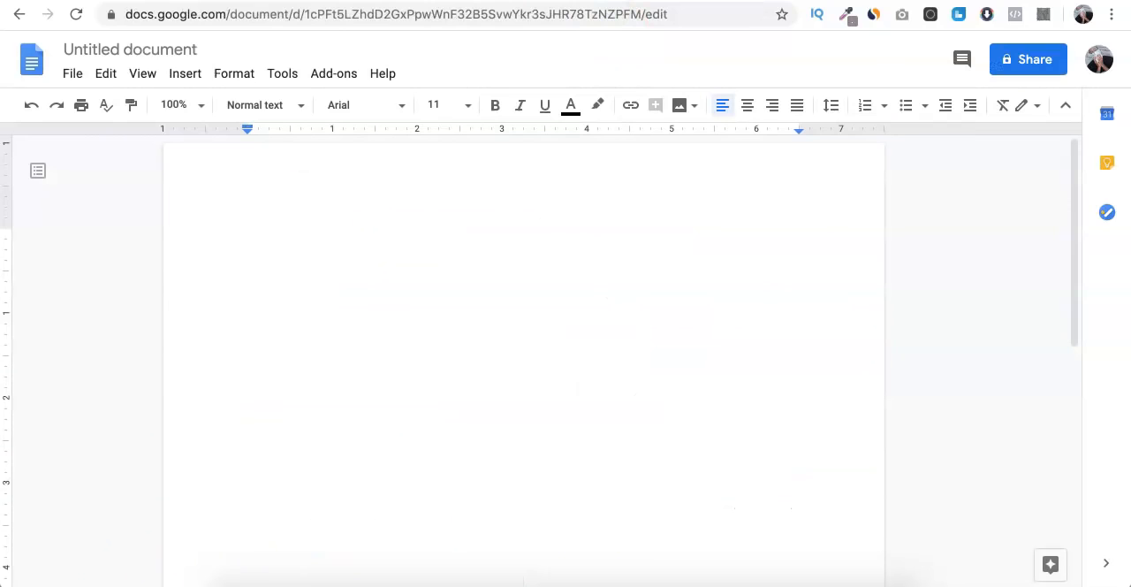
click(324, 257)
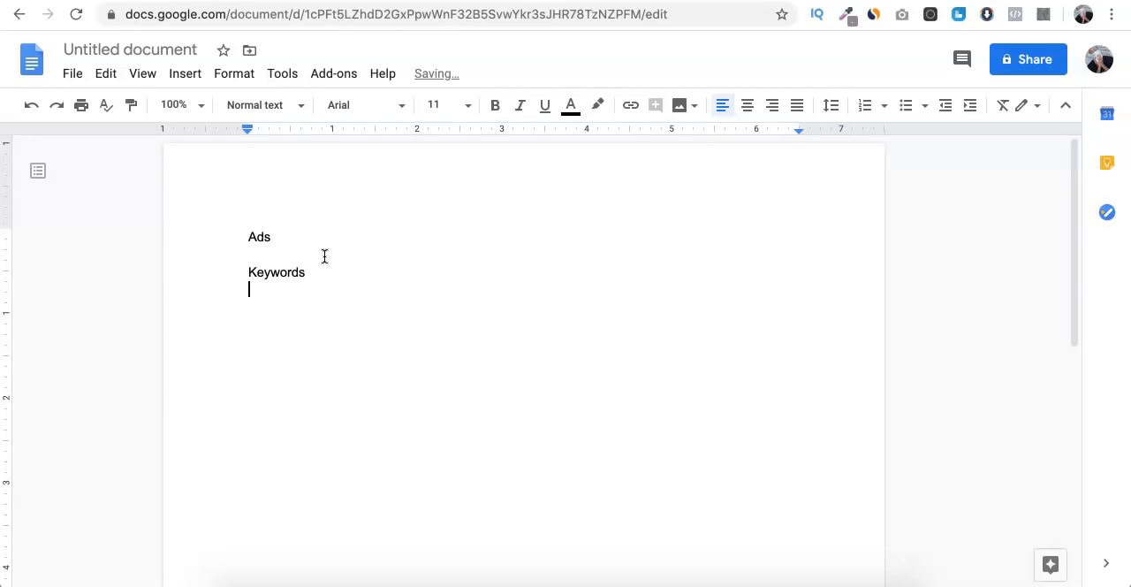
key(super+v)
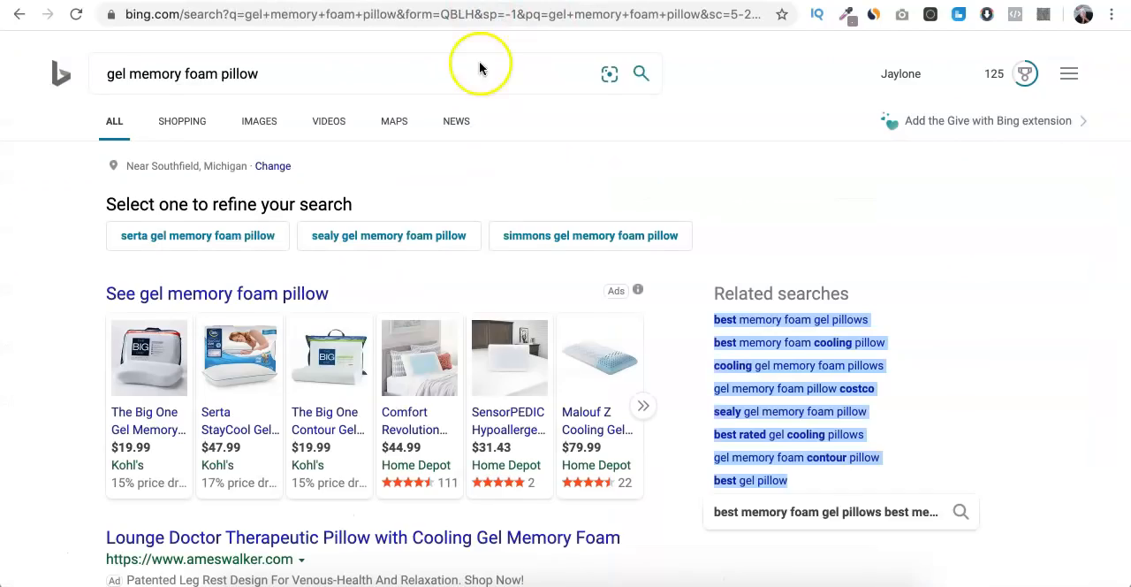
- Review the related searches at the end of the Bing results and open the related search "best memory foam gel pillows"
scroll(485, 298, down, 15)
scroll(486, 299, down, 15)
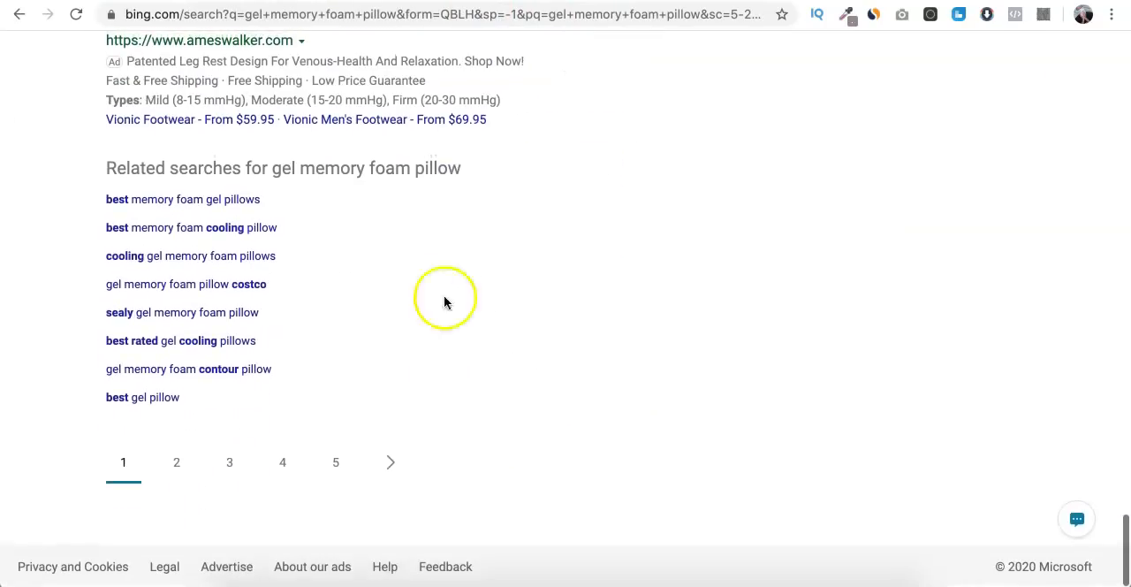
scroll(321, 254, up, 10)
scroll(320, 253, up, 10)
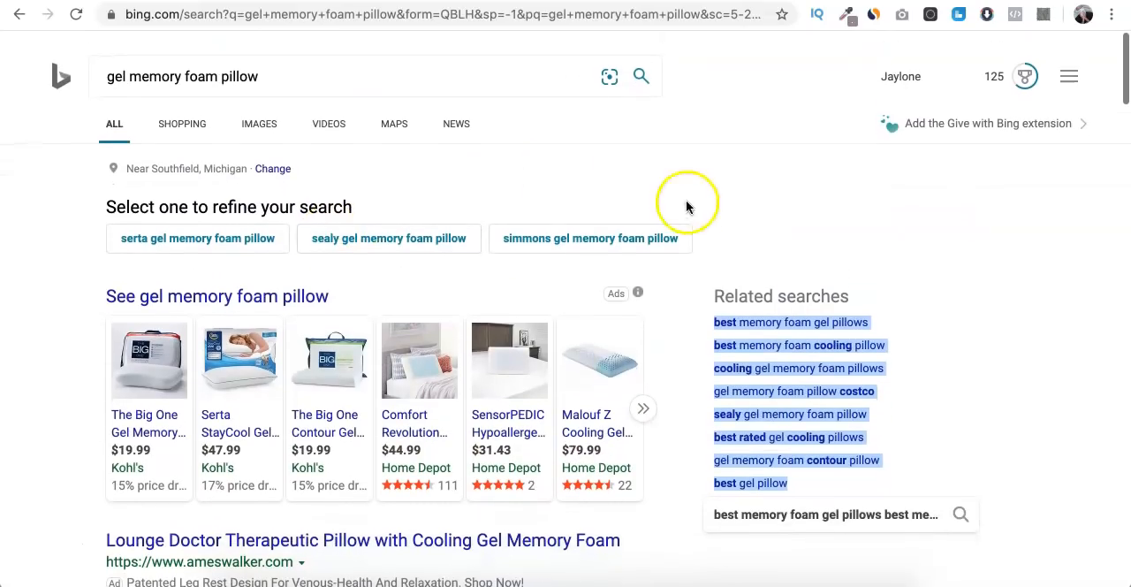
click(763, 321)
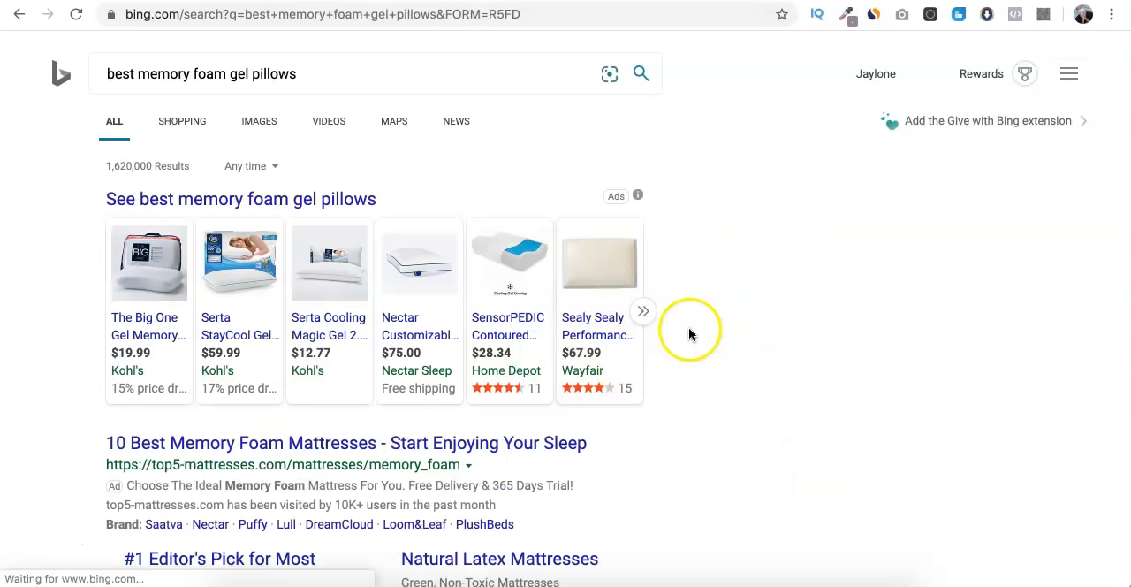
- Copy the related searches for "best memory foam gel pillows" and paste them at the end of the document's keyword list
scroll(688, 327, down, 20)
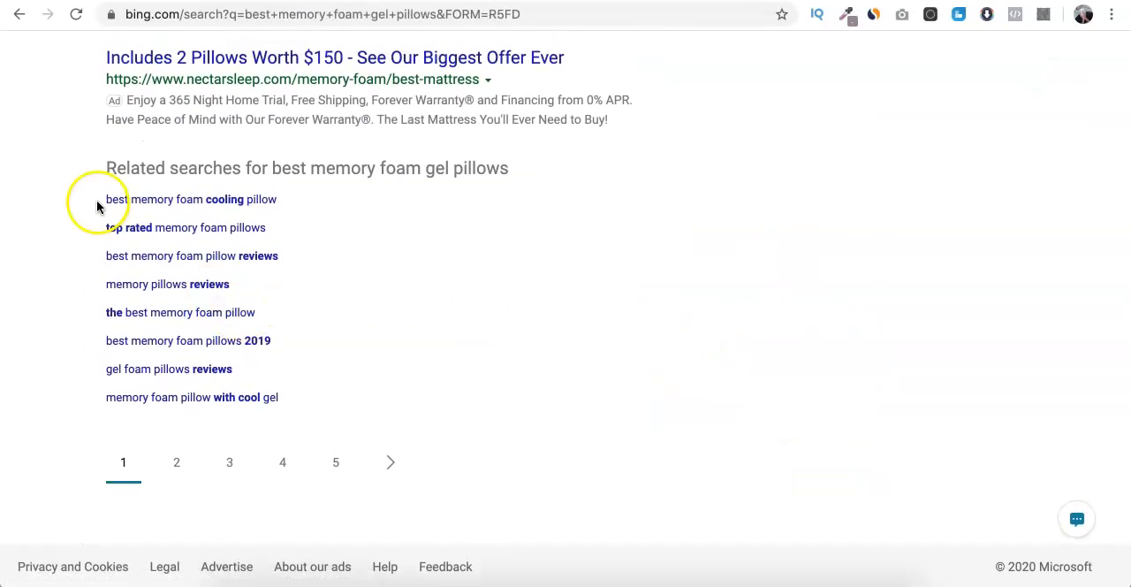
drag(99, 201, 303, 391)
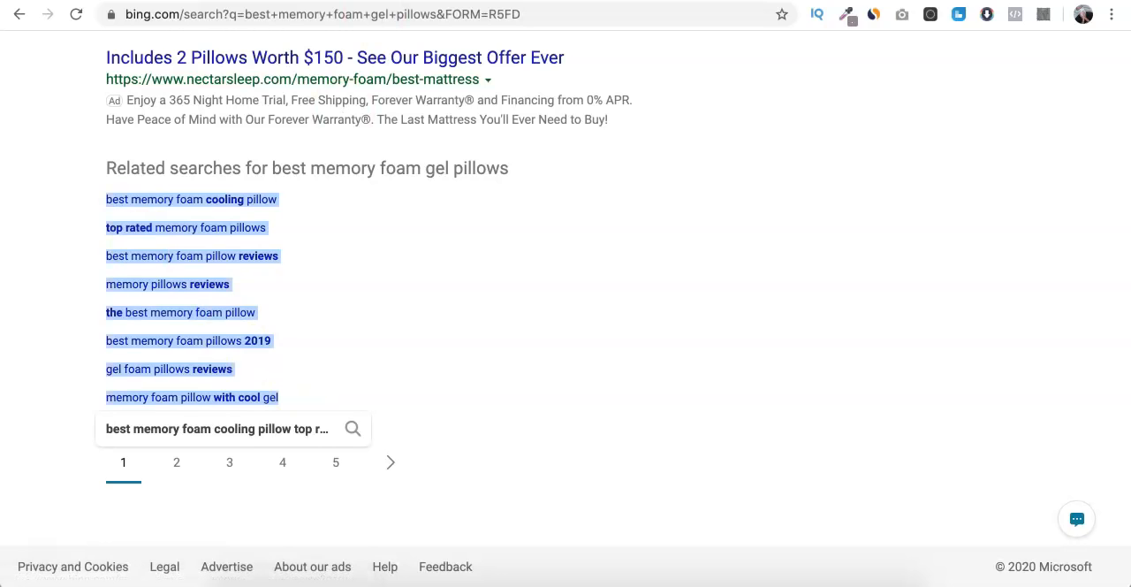
key(super+c)
key(ctrl+Tab)
key(super+v)
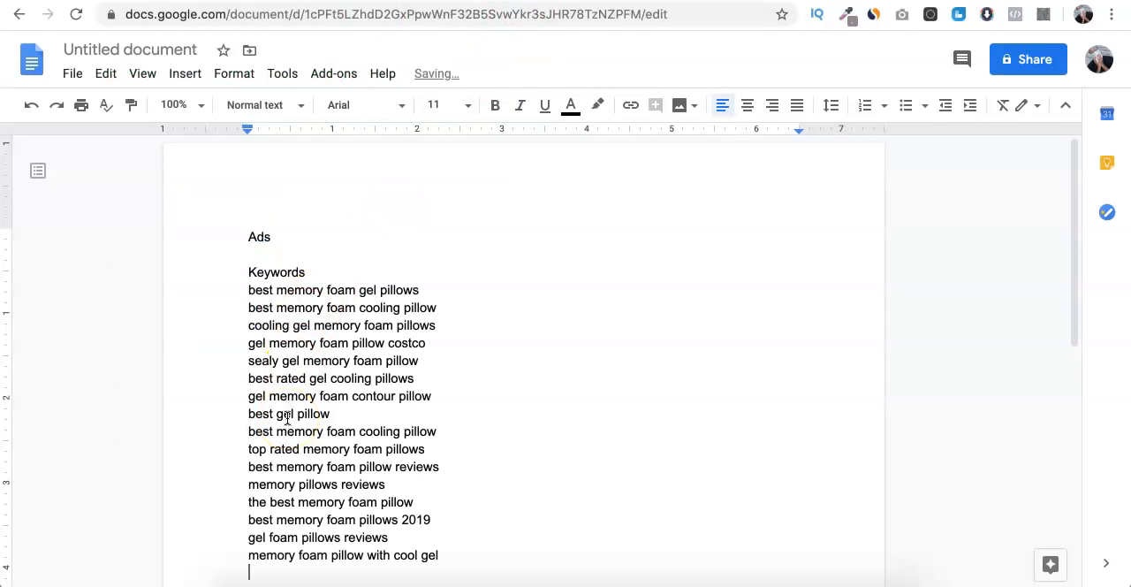
- Change the year in the "best memory foam pillows" keyword to 2020
scroll(287, 418, down, 2)
double_click(417, 411)
text(20)
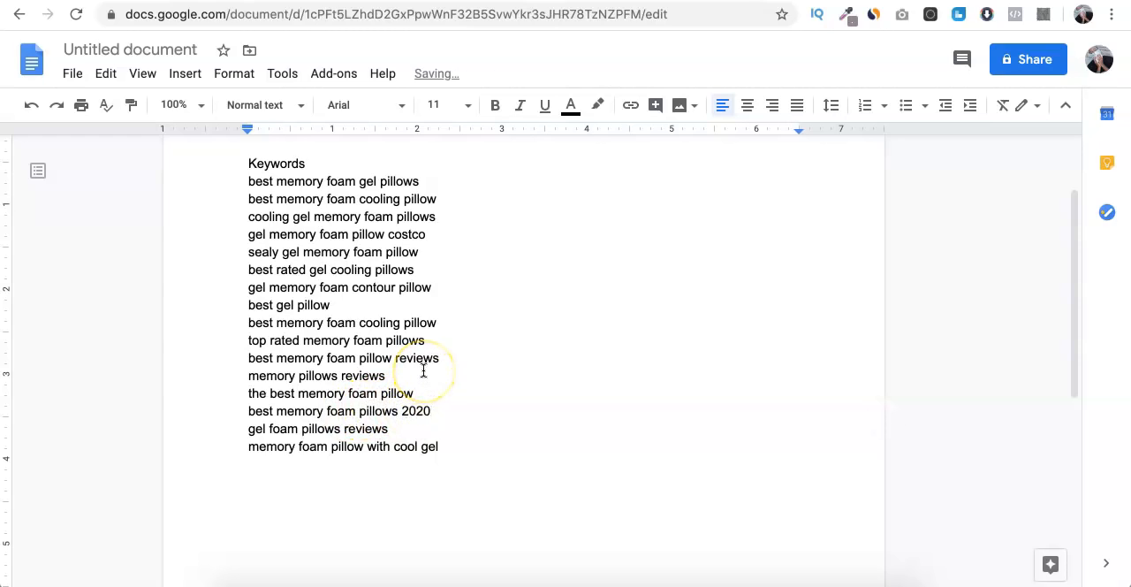
- Start a new line directly beneath the "Ads" heading in the document
scroll(423, 371, up, 2)
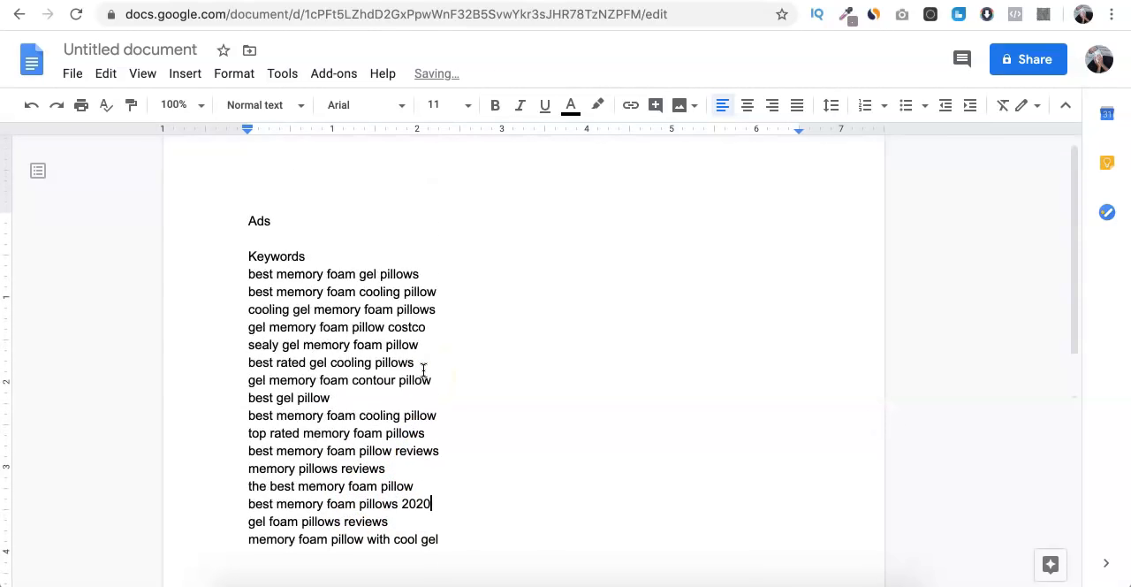
click(324, 238)
key(Return)
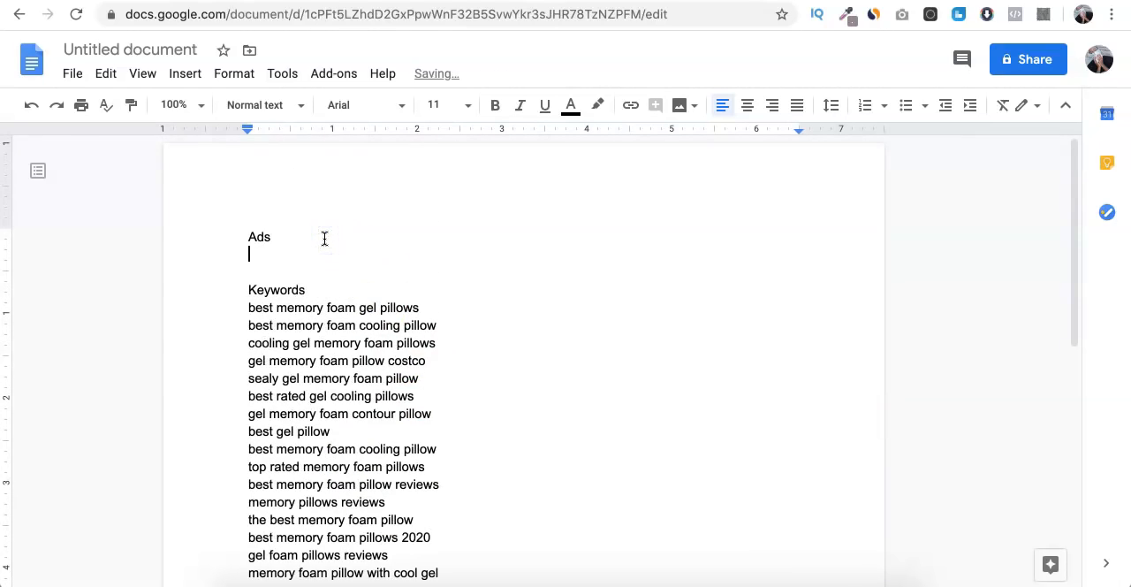
- Switch to Bing and look through the results for "best memory foam gel pillows"
click(364, 1)
scroll(406, 248, up, 5)
scroll(405, 249, down, 2)
scroll(406, 249, up, 1)
scroll(406, 242, up, 15)
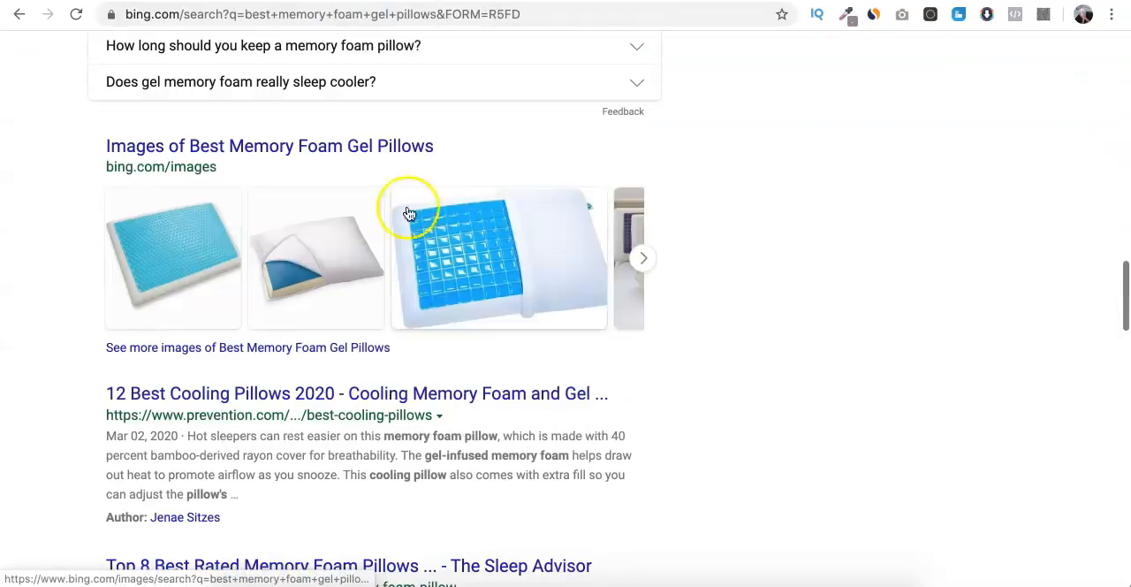
- Switch to the MaxBounty campaign page and open the offer's Default Landing Page preview
click(402, 1)
scroll(392, 315, down, 6)
scroll(391, 315, down, 1)
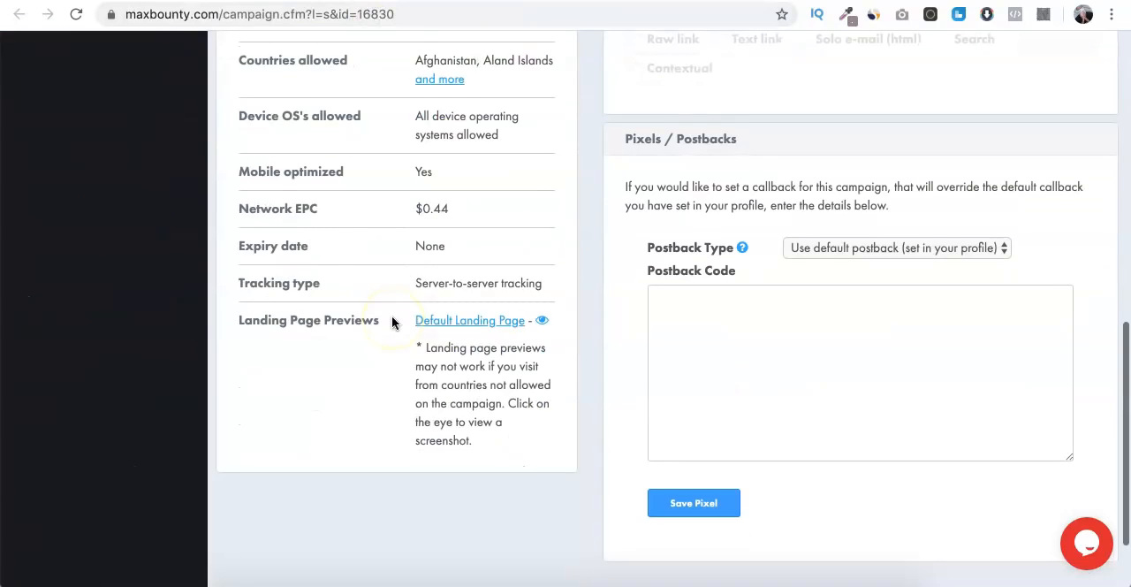
click(452, 320)
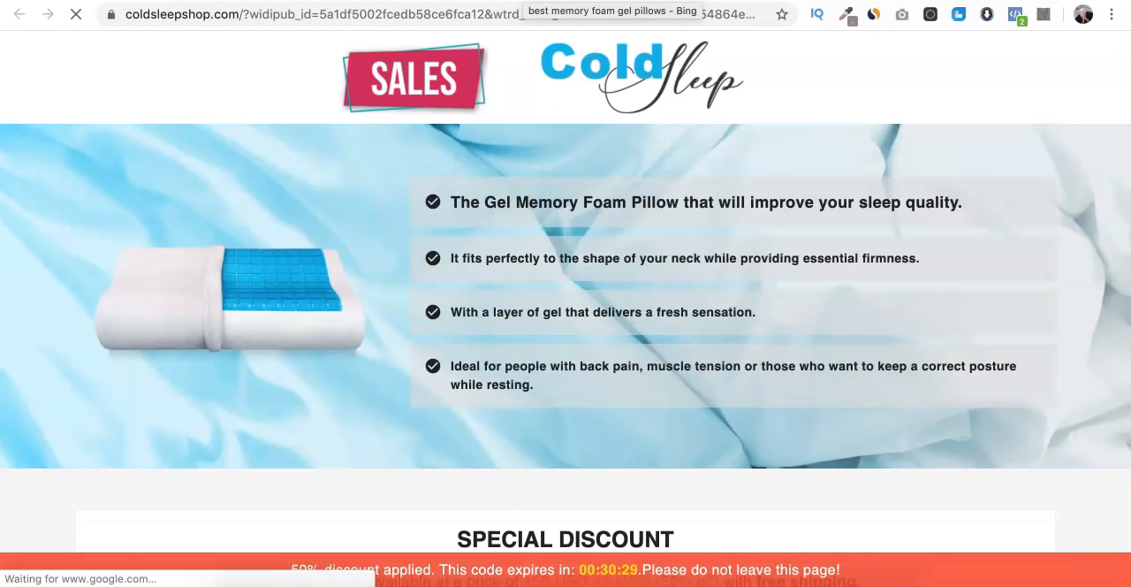
click(361, 41)
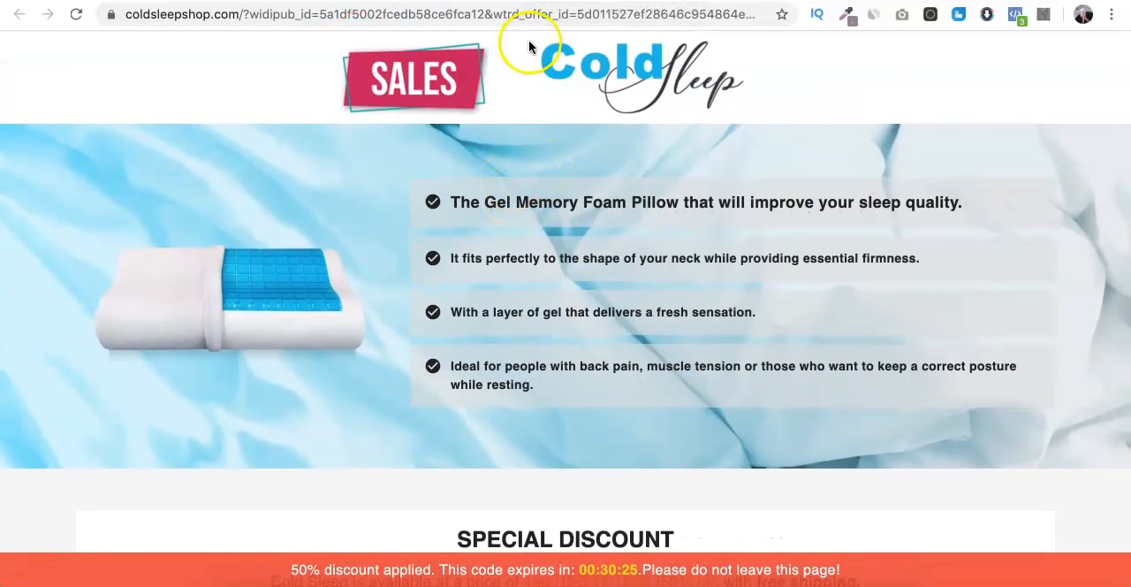
- Glance at the Bing results, return to the Google Docs document, and write "Cold Sleep Pillow -" beneath the "Ads" heading
click(494, 2)
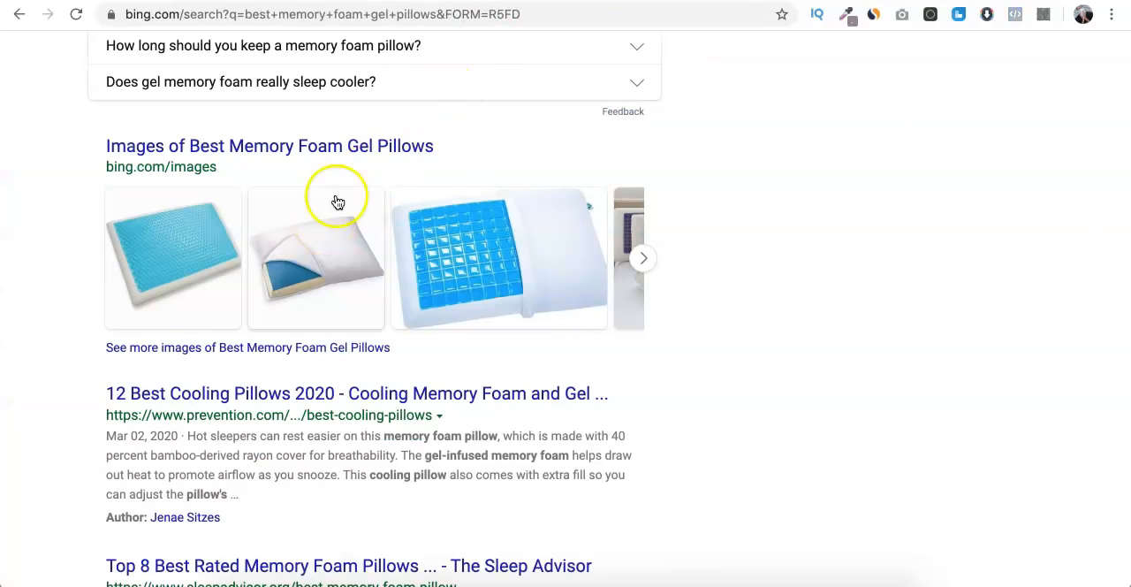
scroll(519, 67, up, 10)
click(521, 1)
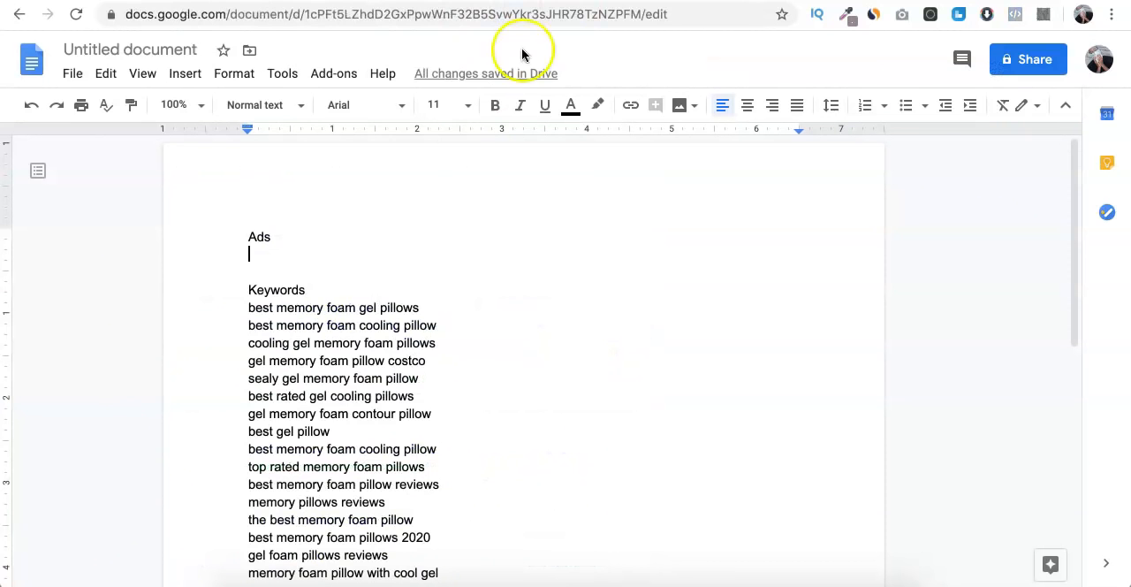
text(Cold S)
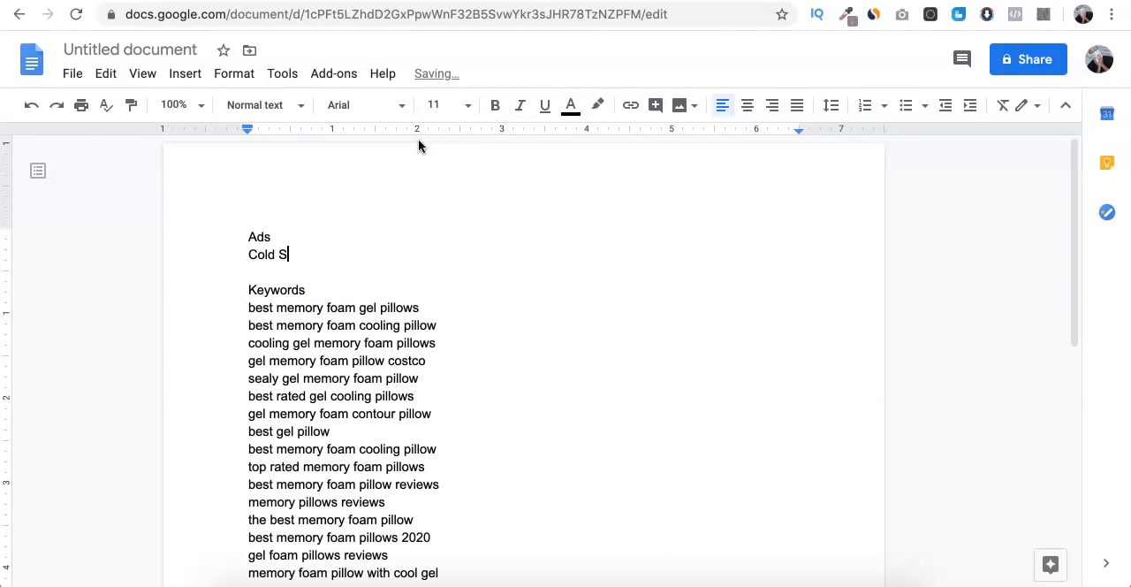
text(leep Pillow -)
- Glance at the Bing results, return to the Google Docs document, and write "#1 Memory Foam Gel Pillow -" as the headline beneath "Ads"
key(ctrl+Tab)
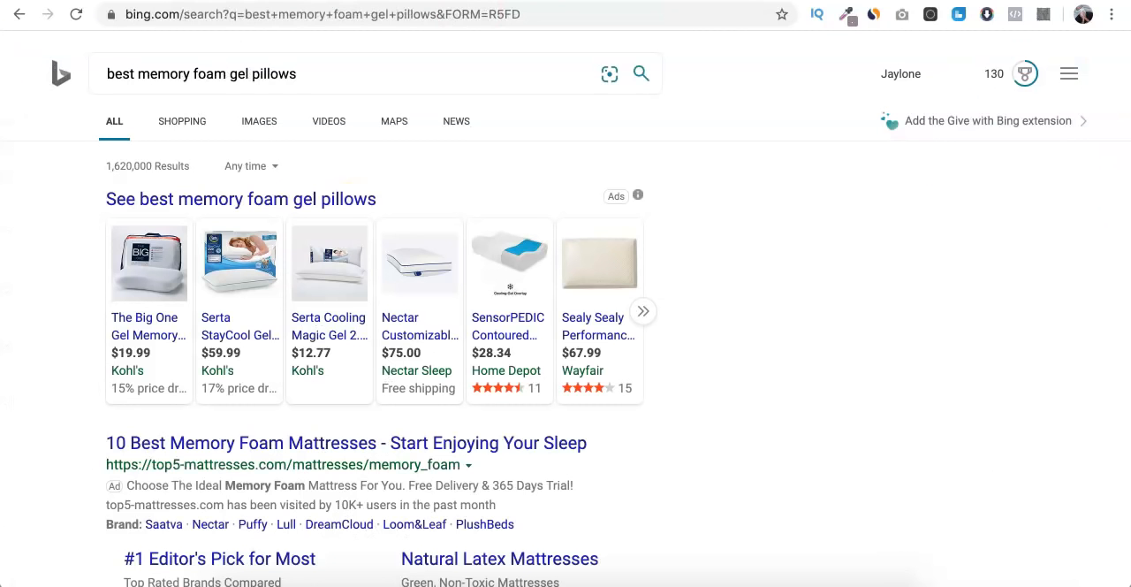
key(ctrl+shift+Tab)
text(-)
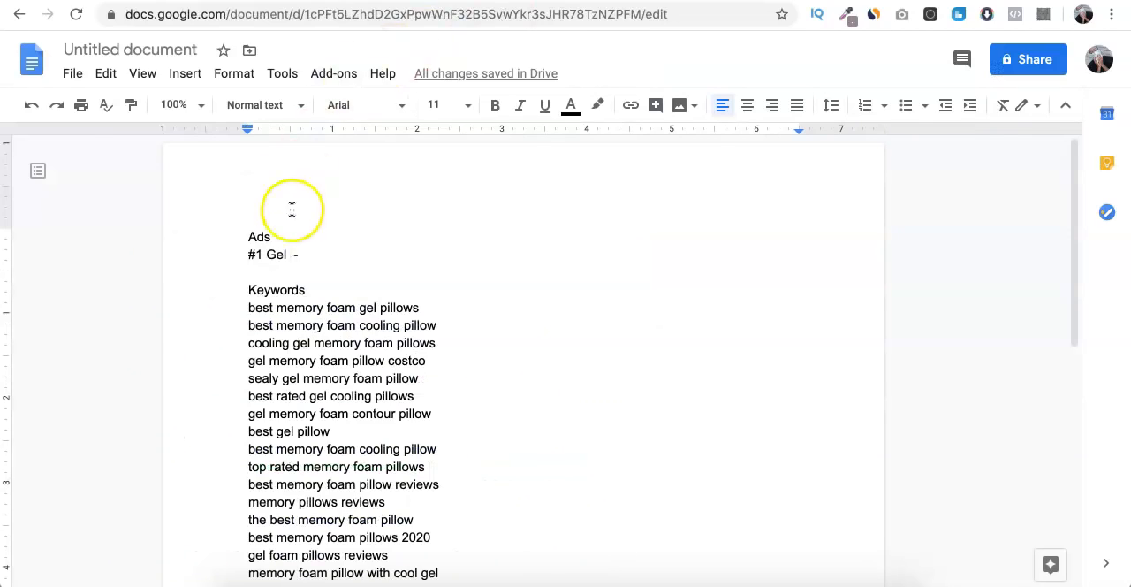
click(269, 255)
text(Memory Foam)
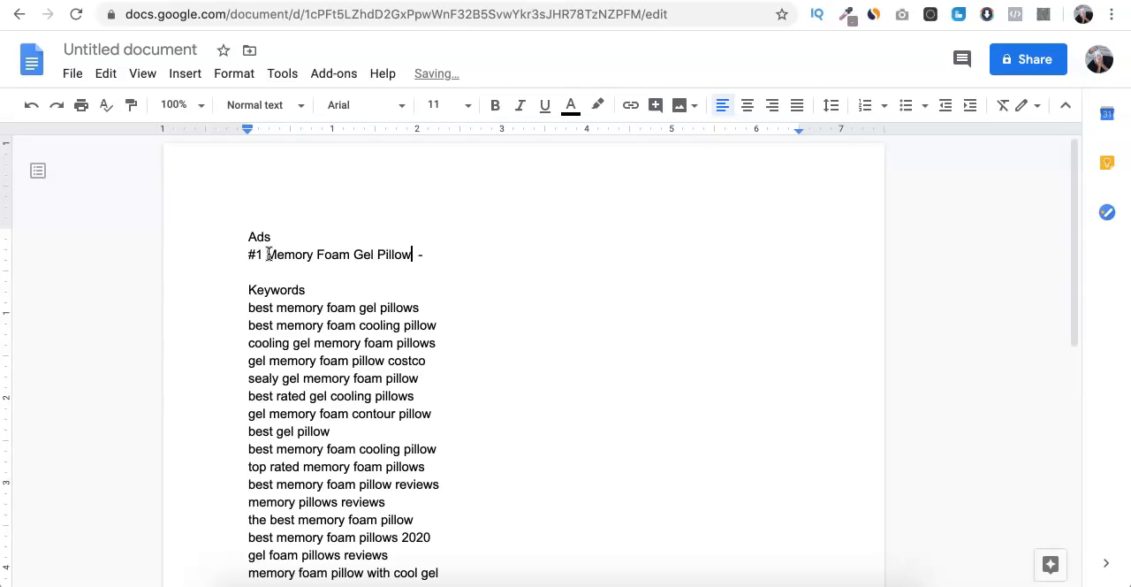
- Extend the headline with "Improve Sleep Quality - Cold Sleep Pillow", tidy the spacing before the first dash, and start a new line beneath it
click(441, 261)
click(424, 263)
text(- Cold Sleep Pillow)
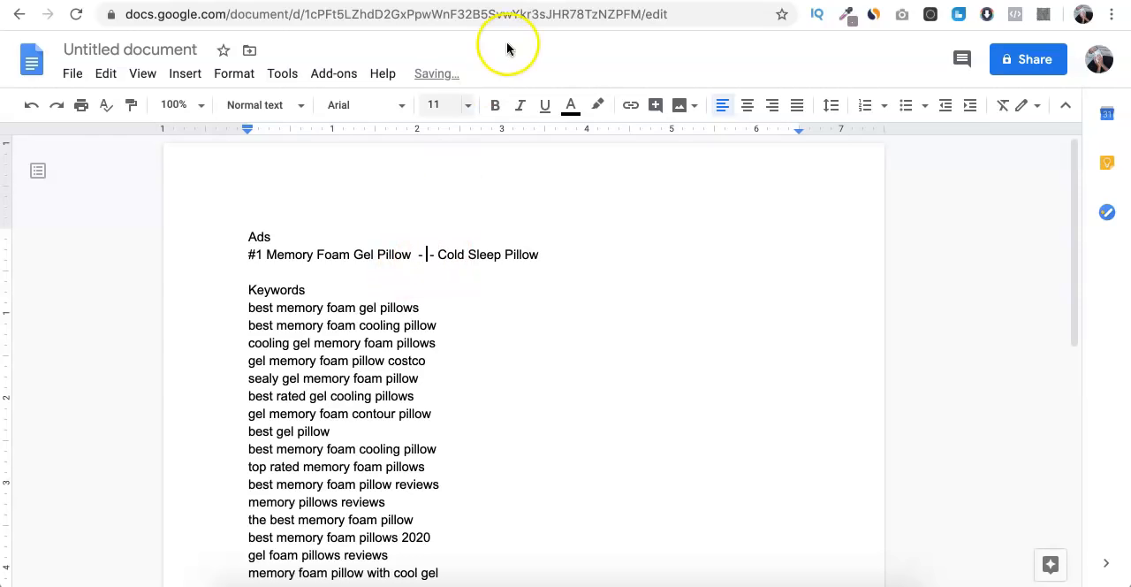
text( Imp)
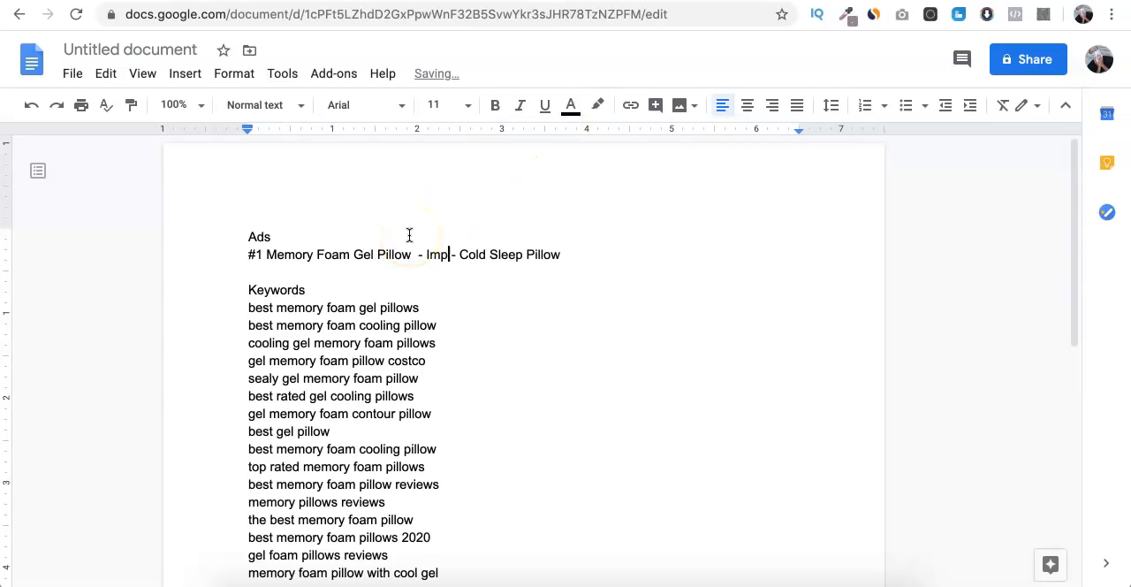
text(rove Sleep Quality)
click(412, 255)
key(BackSpace)
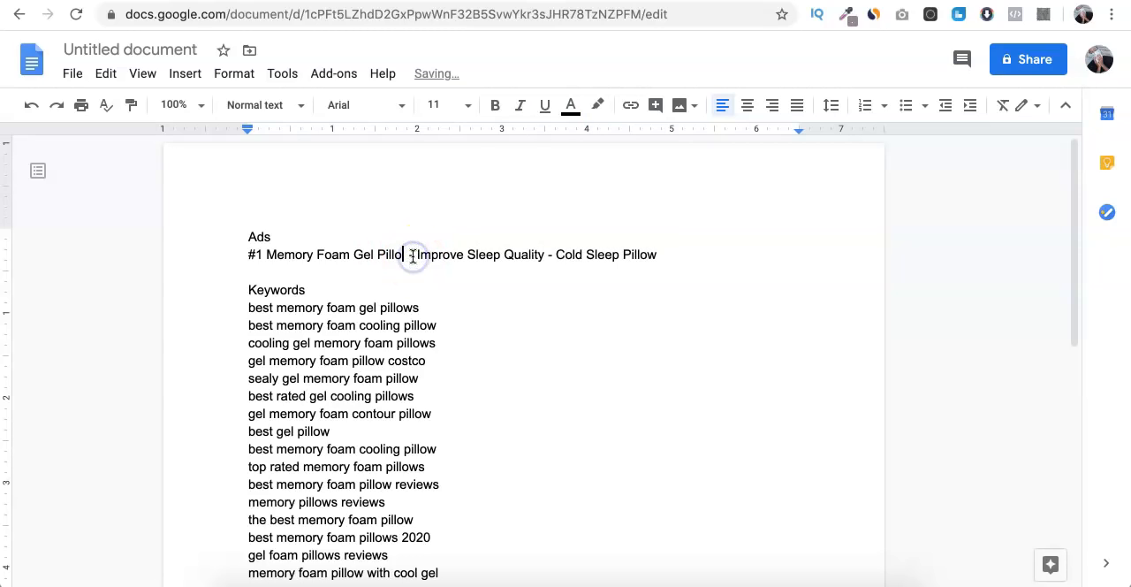
text(w)
click(673, 264)
key(Return)
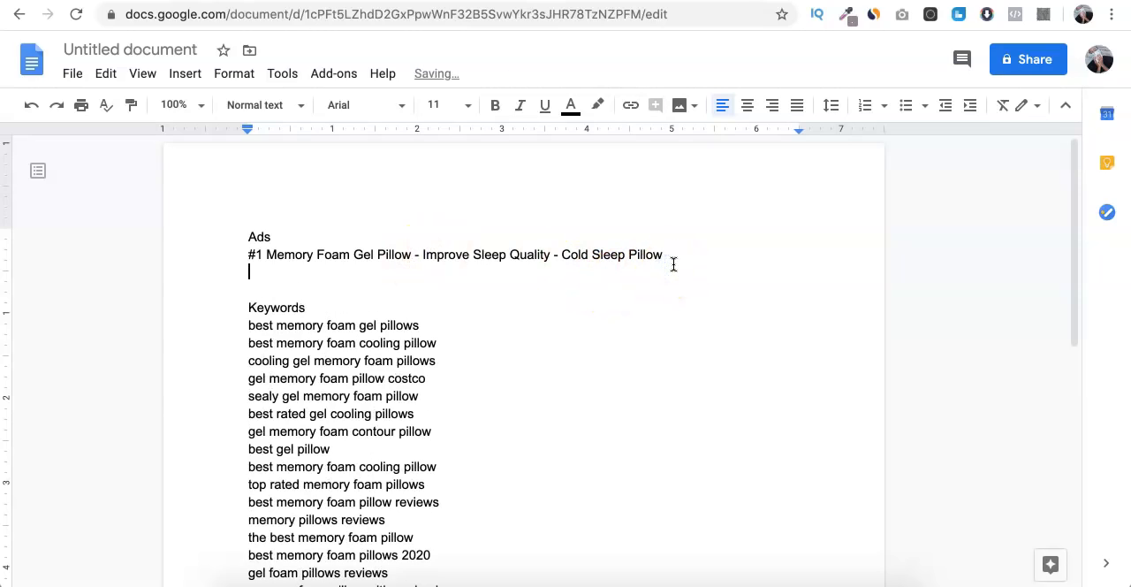
- Switch to Bing and examine the headlines and descriptions of the ads shown for "best memory foam gel pillows"
click(494, 2)
scroll(273, 306, down, 2)
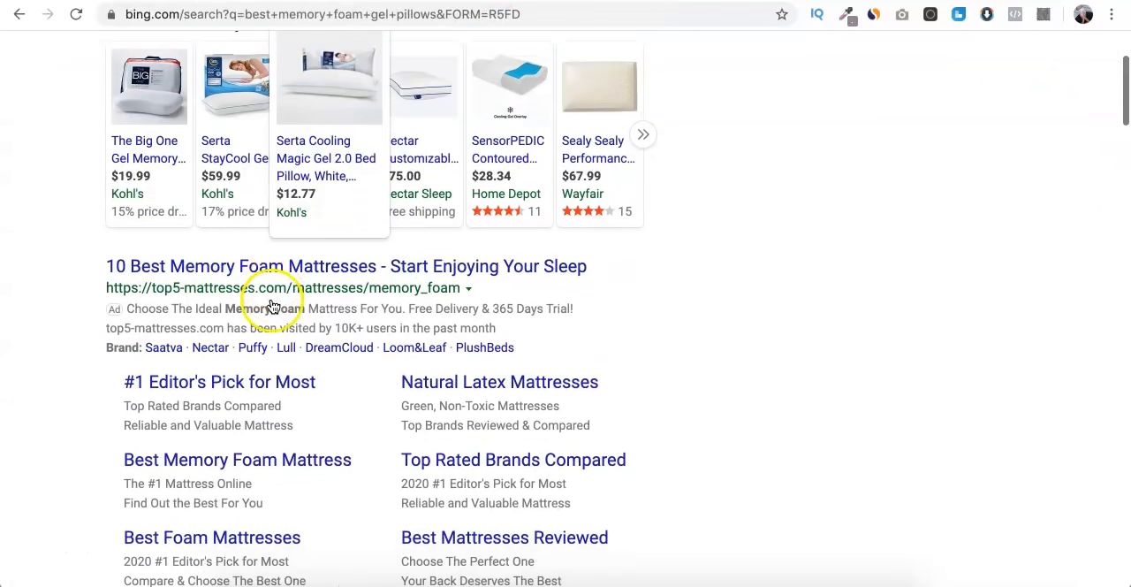
click(142, 297)
drag(142, 297, 477, 318)
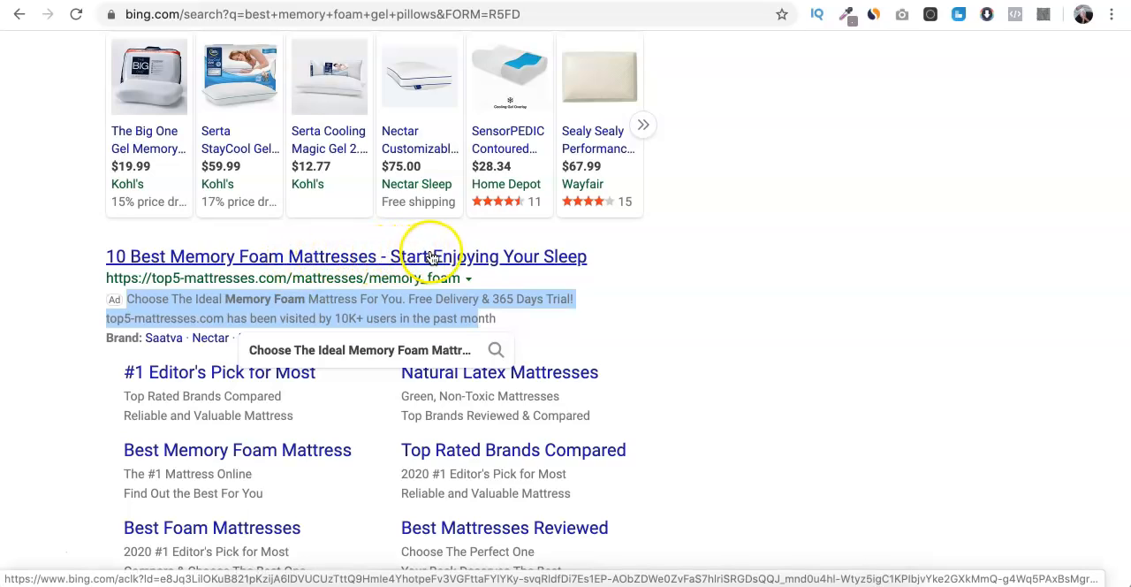
click(707, 243)
scroll(706, 243, down, 3)
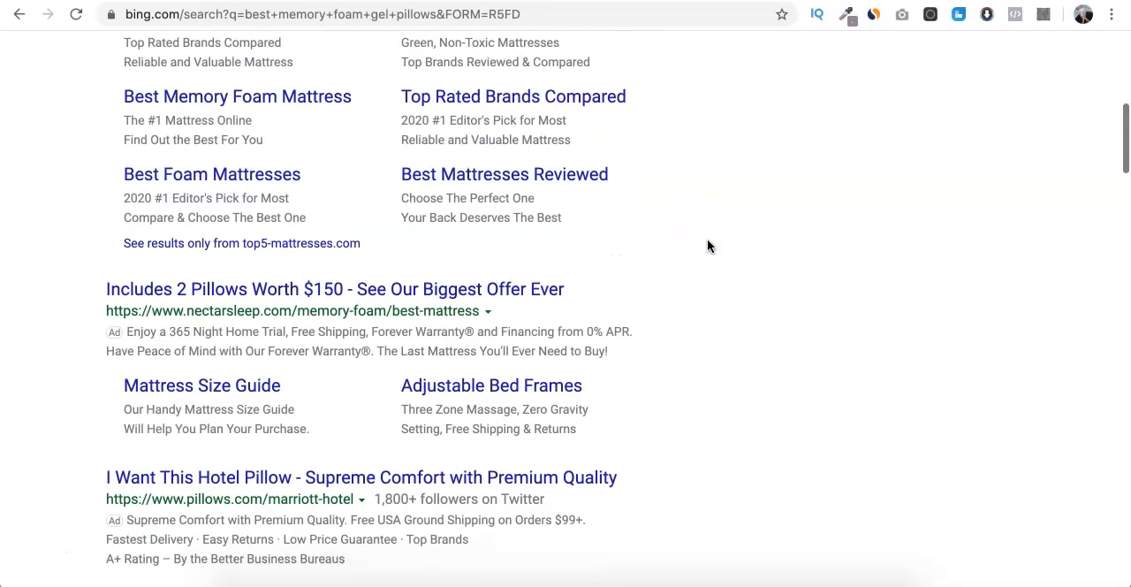
scroll(707, 244, up, 2)
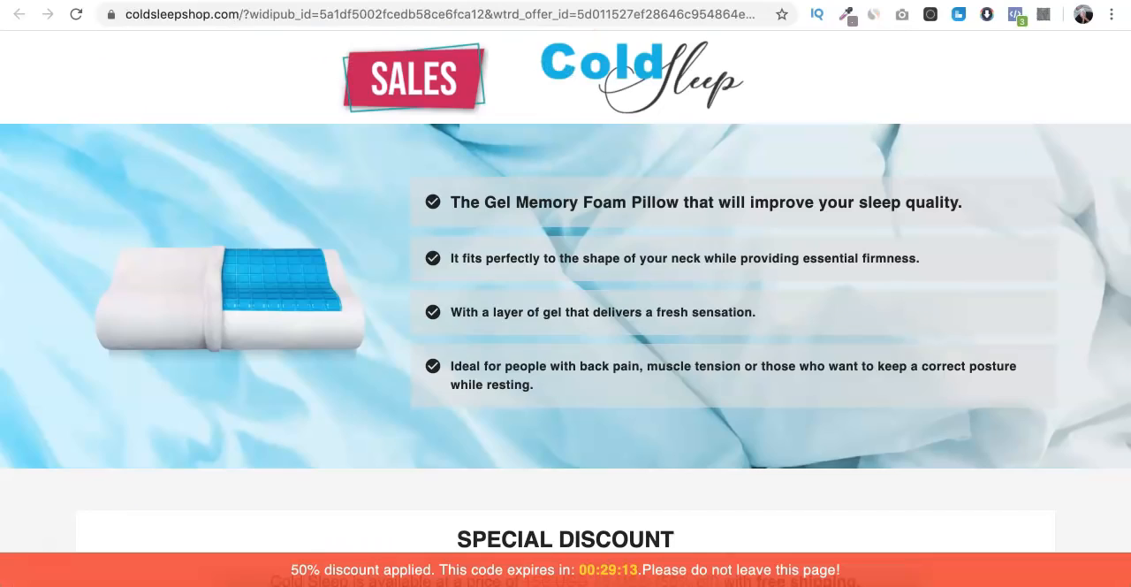
scroll(512, 157, down, 4)
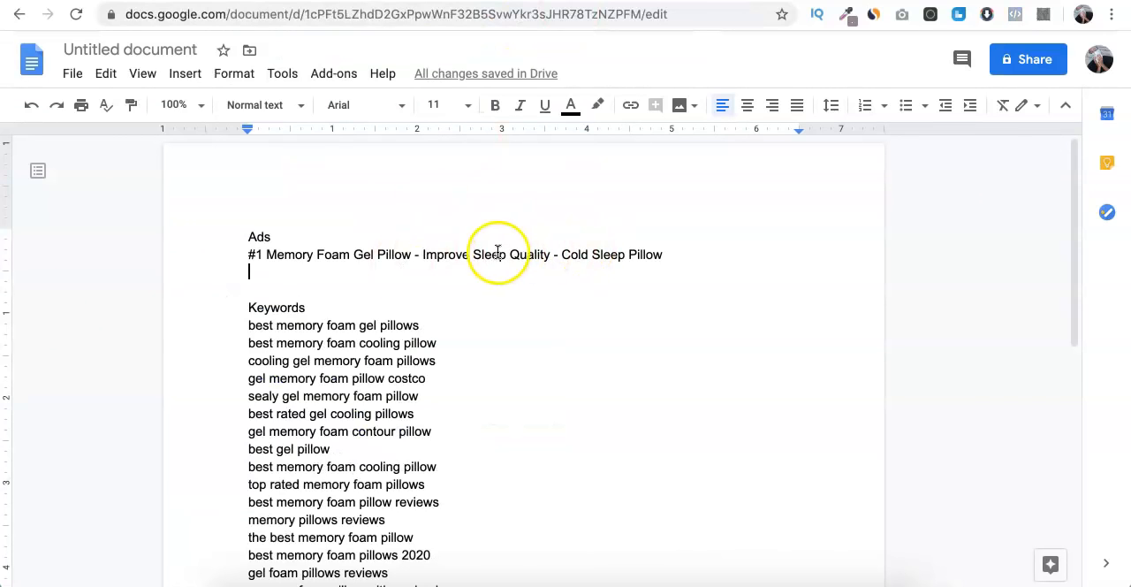
- In the Google Docs document, replace "Cold Sleep Pillow" in the ad headline with "50% OFF Today Only!"
drag(562, 254, 677, 250)
text(50% OFF Today Only!)
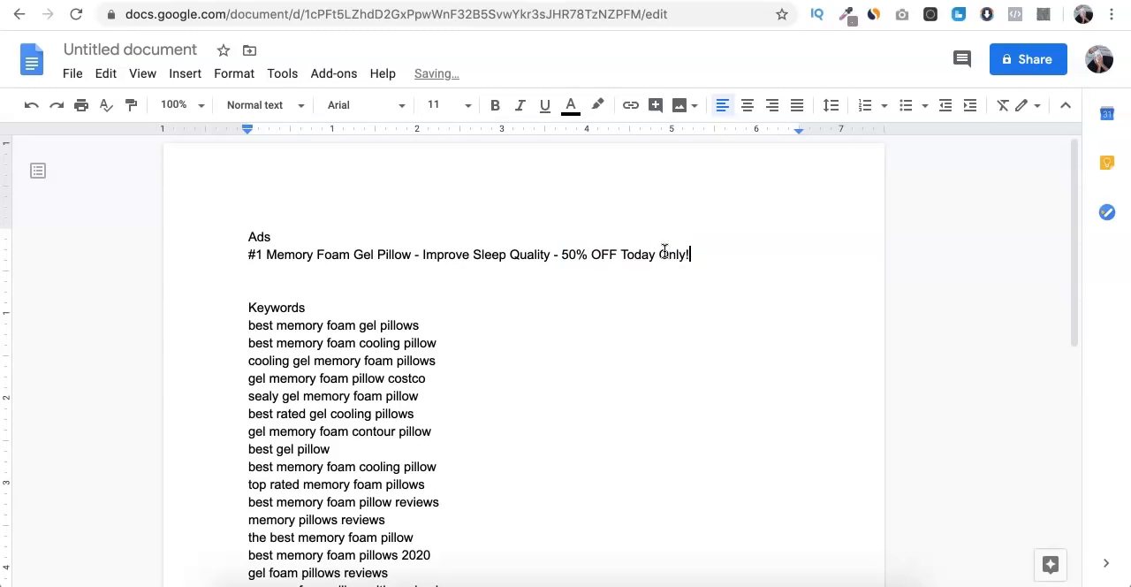
- Copy "It fits perfectly to the shape of your neck while providing essential firmness." from the Cold Sleep landing page onto the line beneath the headline
click(521, 279)
key(ctrl+Tab)
key(ctrl+Tab)
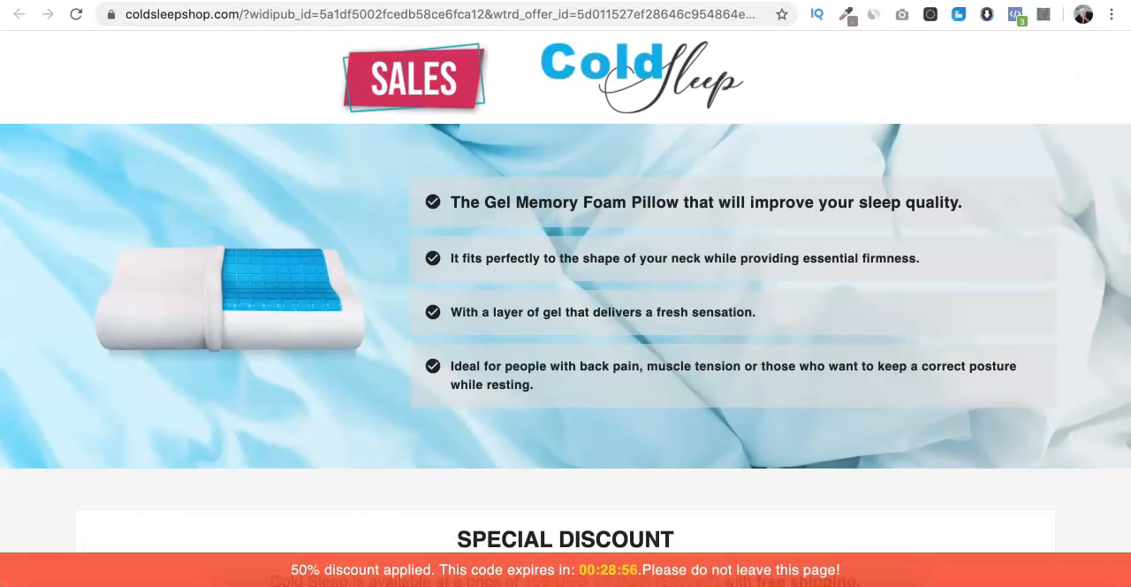
triple_click(485, 258)
key(ctrl+c)
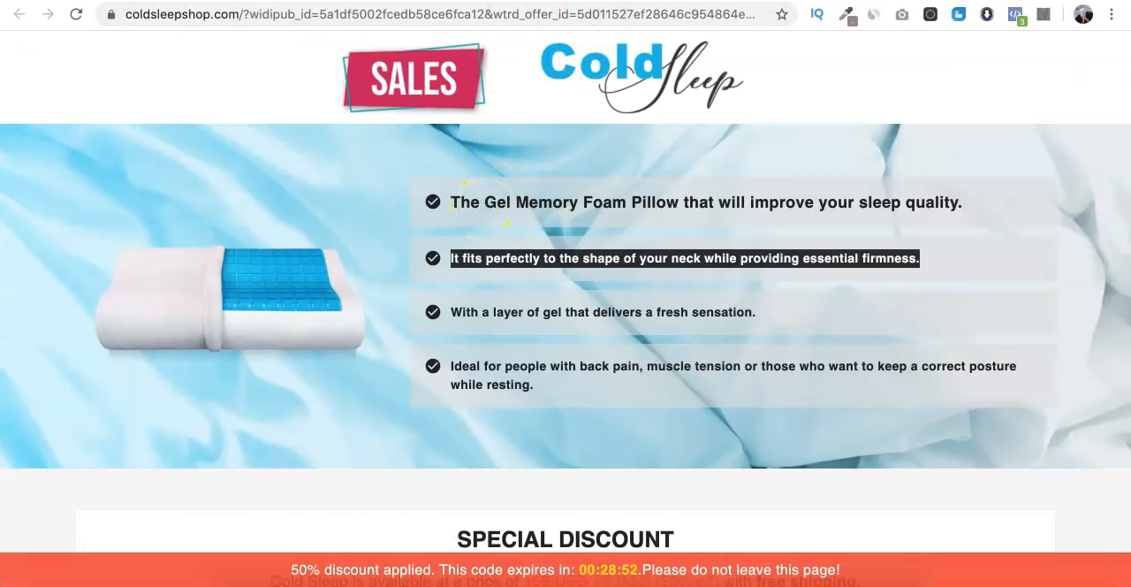
key(ctrl+shift+Tab)
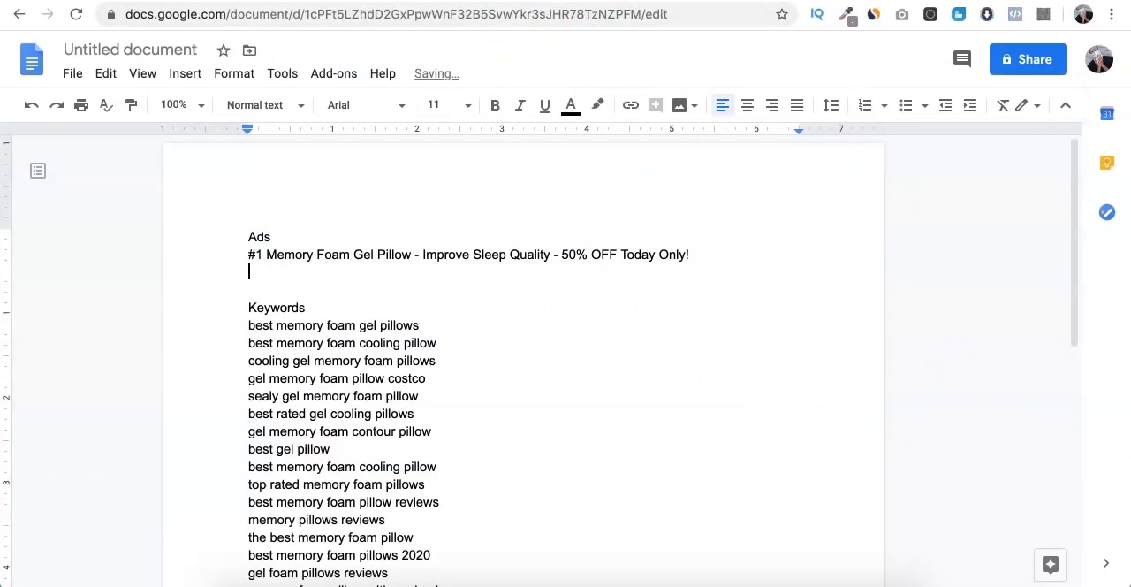
key(ctrl+v)
key(BackSpace)
key(BackSpace)
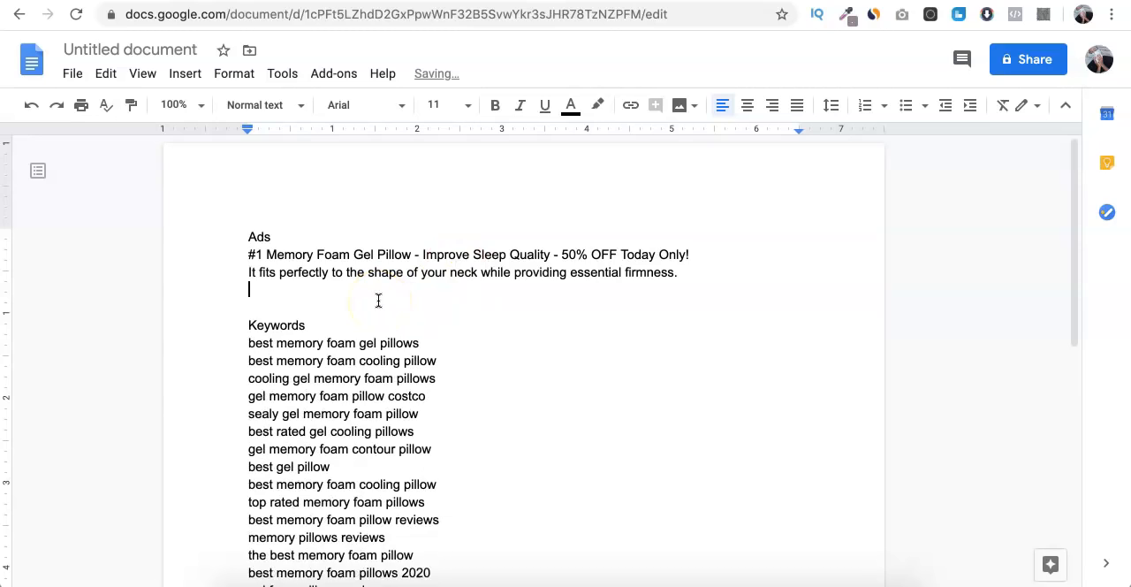
- Copy "With a layer of gel that delivers a fresh sensation." from the landing page to the end of the ad description
key(ctrl+Tab)
triple_click(477, 313)
key(ctrl+c)
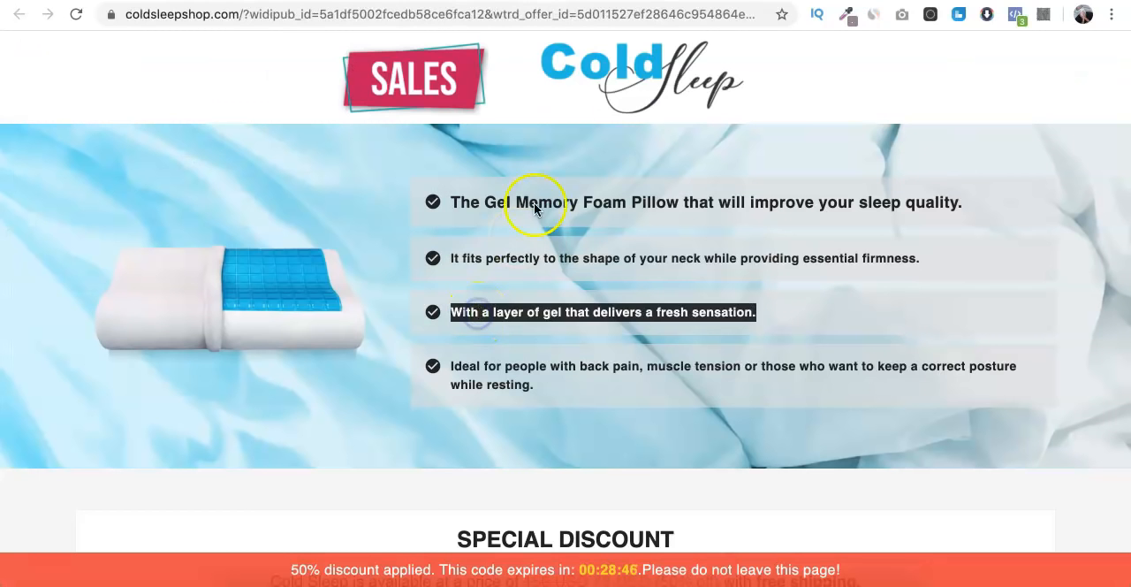
key(ctrl+shift+Tab)
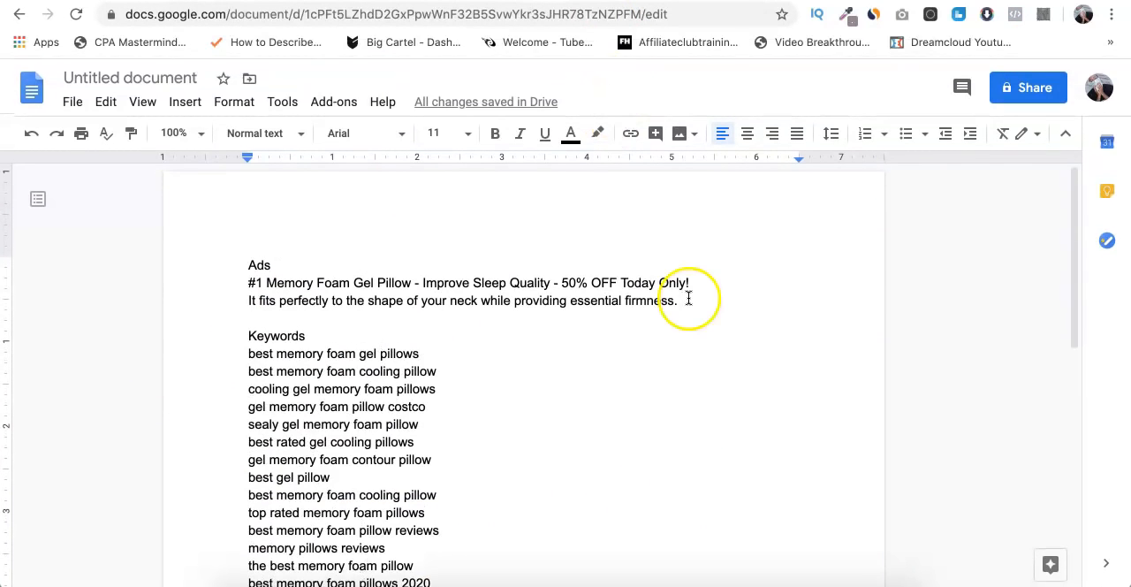
key(ctrl+v)
key(BackSpace)
key(BackSpace)
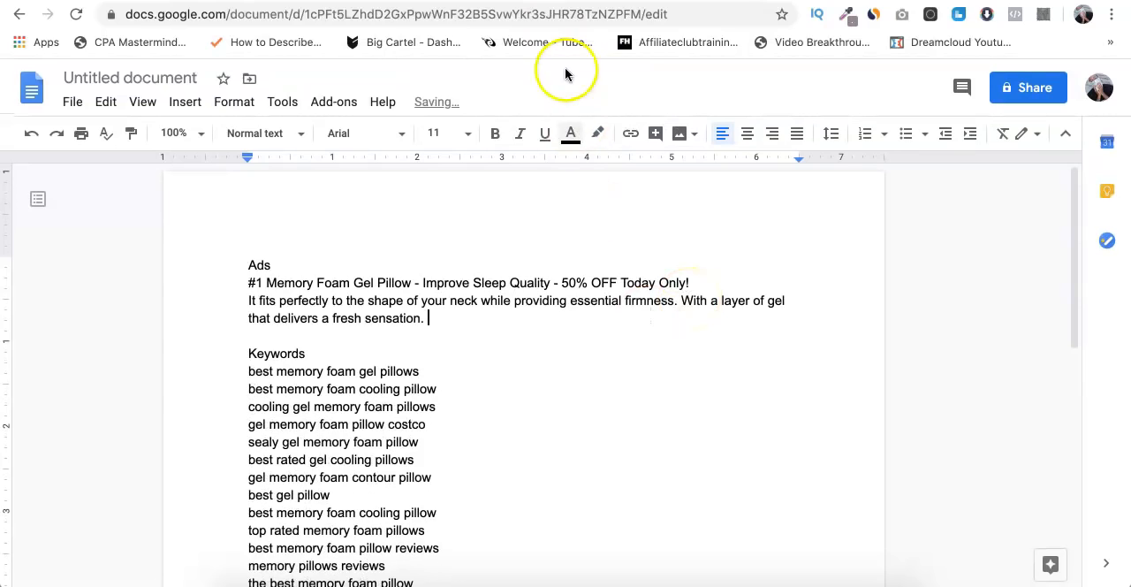
- Append the landing page's "Ideal for people with back pain..." sentence to the ad description and remove the extra blank lines after it
key(ctrl+Tab)
triple_click(483, 394)
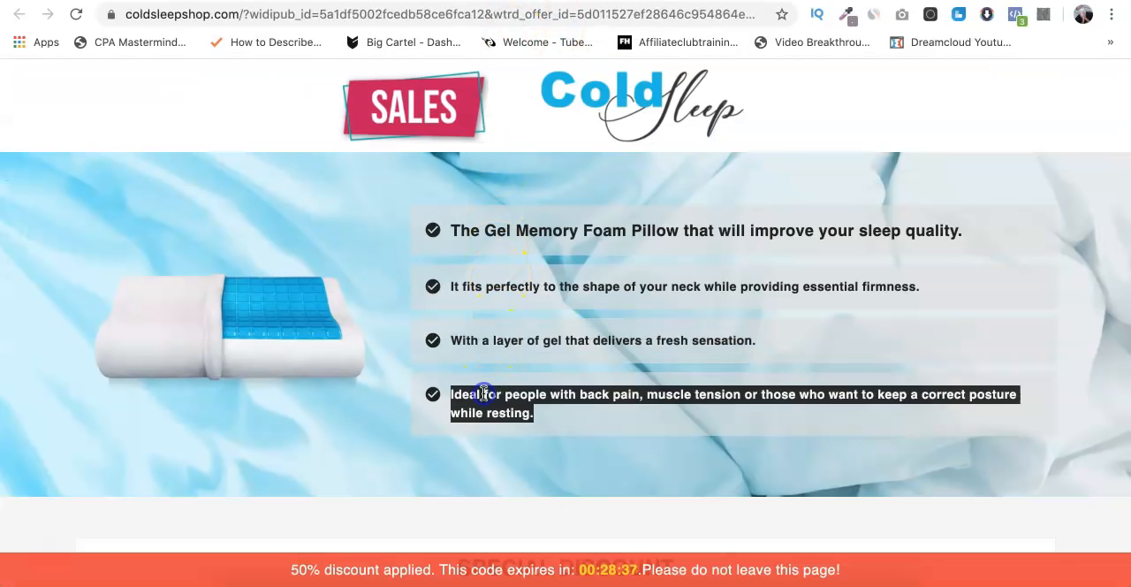
key(ctrl+c)
key(ctrl+shift+Tab)
key(ctrl+v)
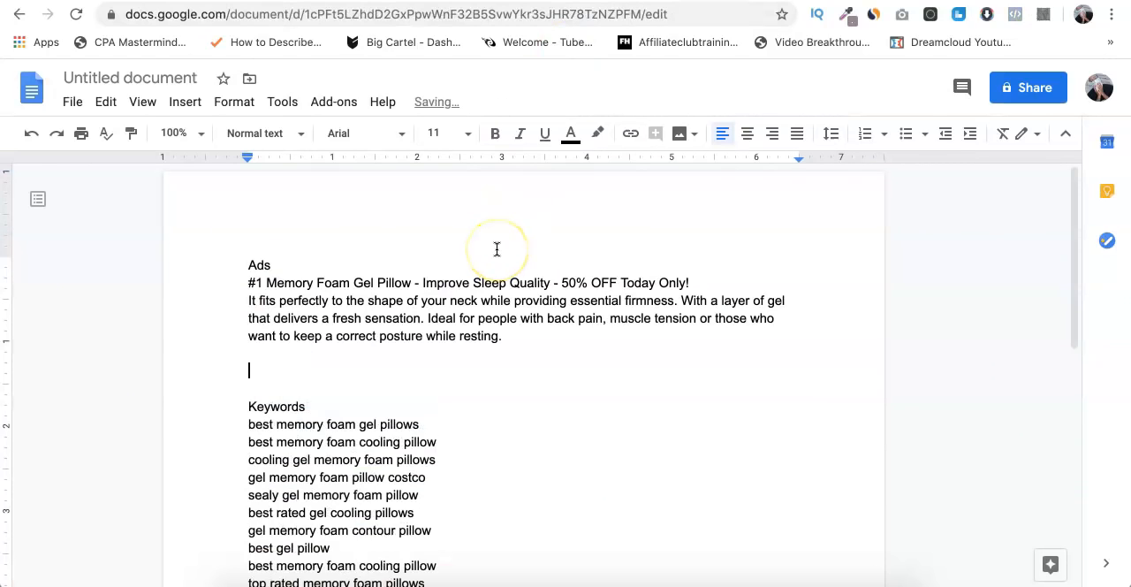
key(BackSpace)
key(BackSpace)
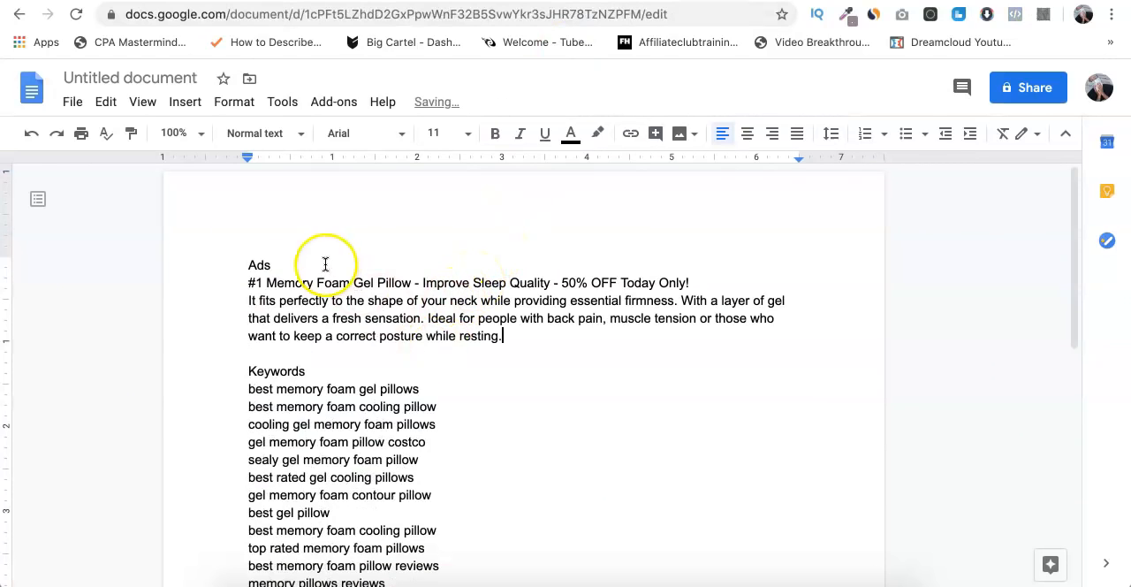
- Make the "Ads" and "Keywords" headings bold and title the document "Ads"
double_click(259, 265)
click(493, 134)
double_click(261, 371)
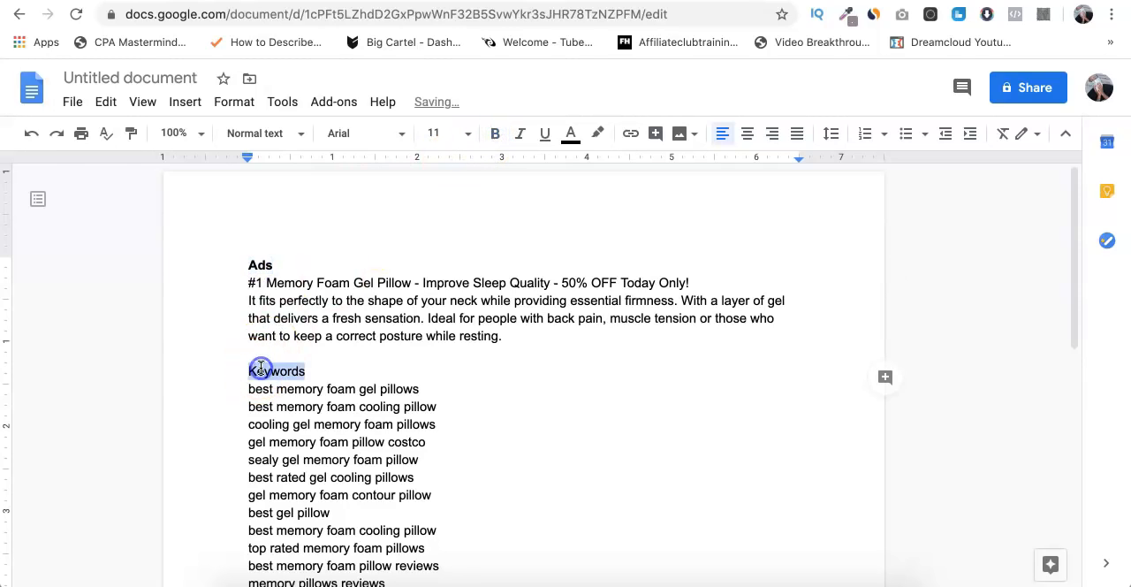
click(495, 134)
click(443, 267)
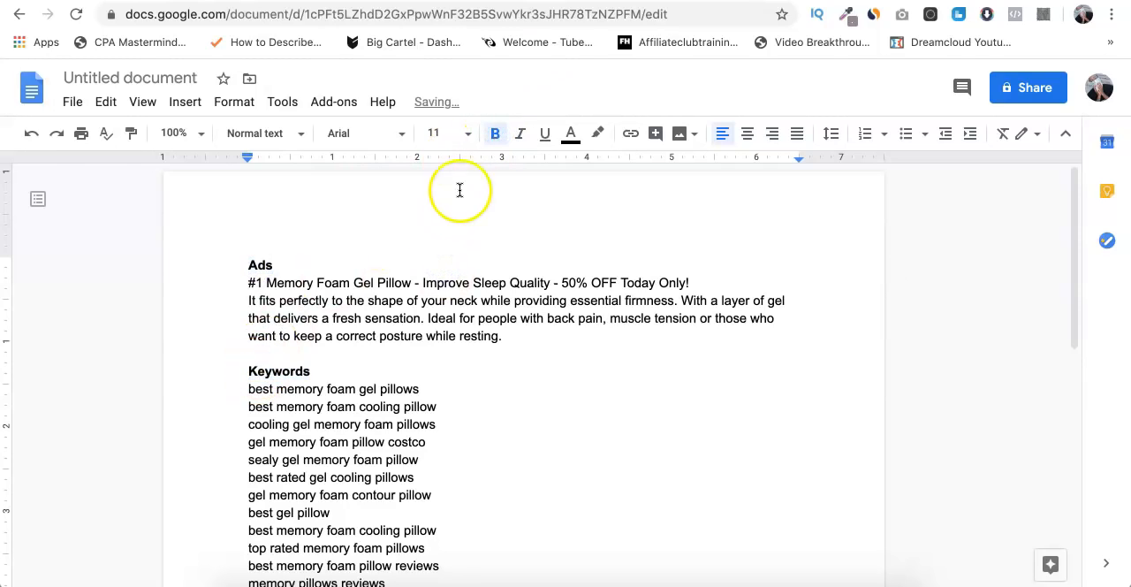
click(173, 77)
click(318, 248)
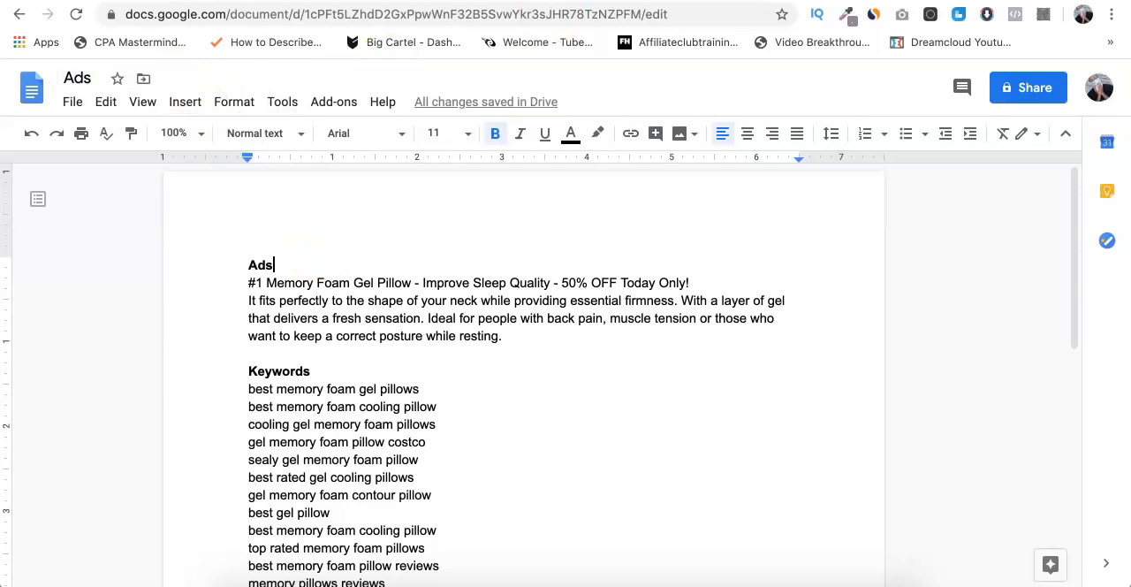
- Look over the ClickMagick pricing plans, then return to the Google Docs document and review the ad copy and keyword list
key(ctrl+Tab)
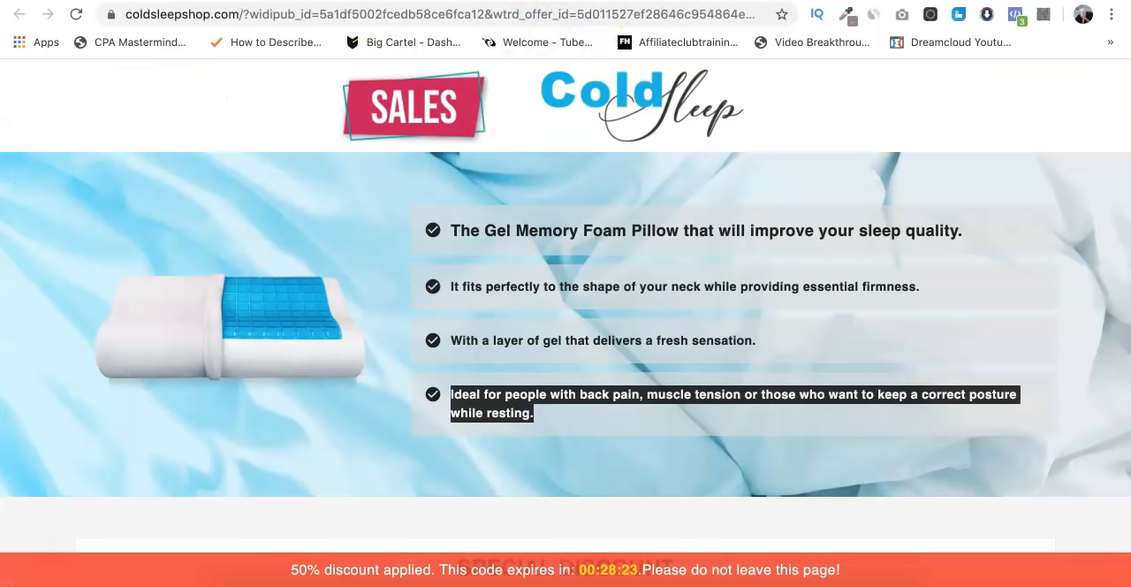
key(ctrl+Tab)
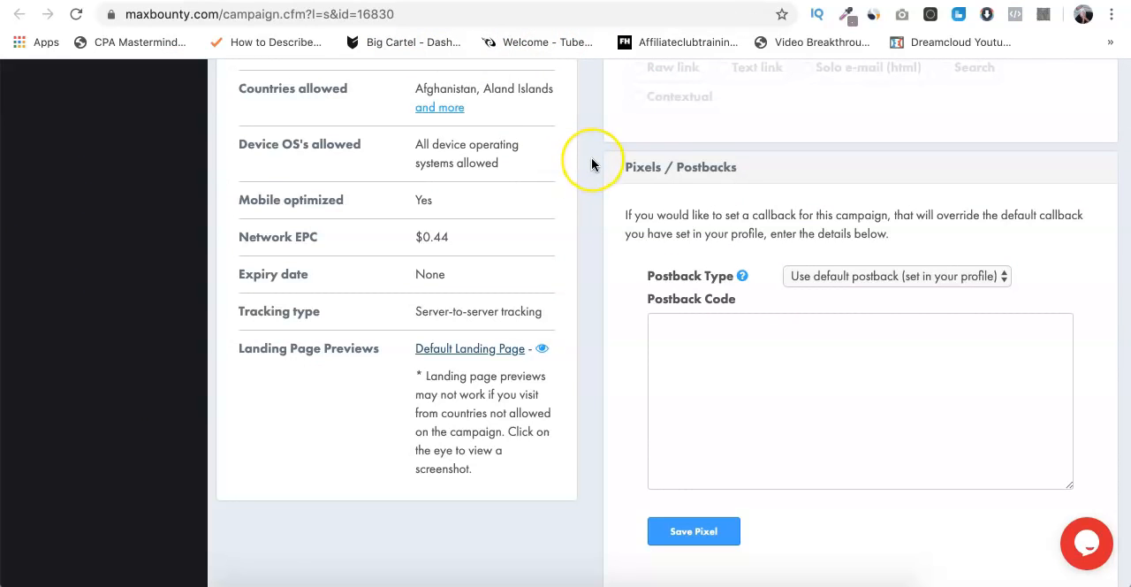
key(ctrl+Tab)
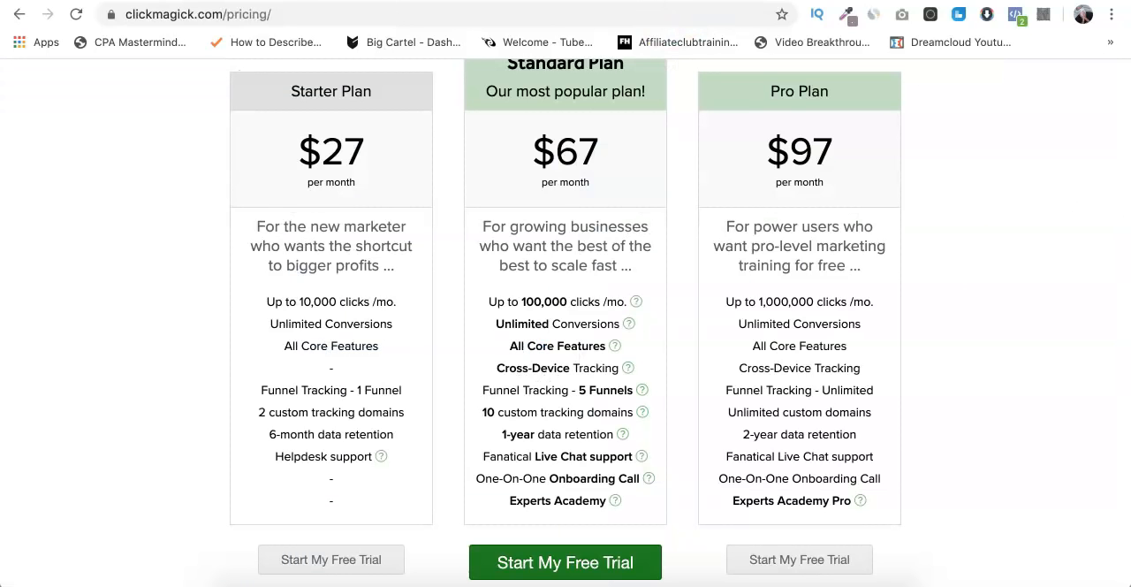
scroll(635, 194, up, 5)
scroll(650, 198, down, 1)
scroll(656, 200, up, 1)
scroll(655, 201, down, 1)
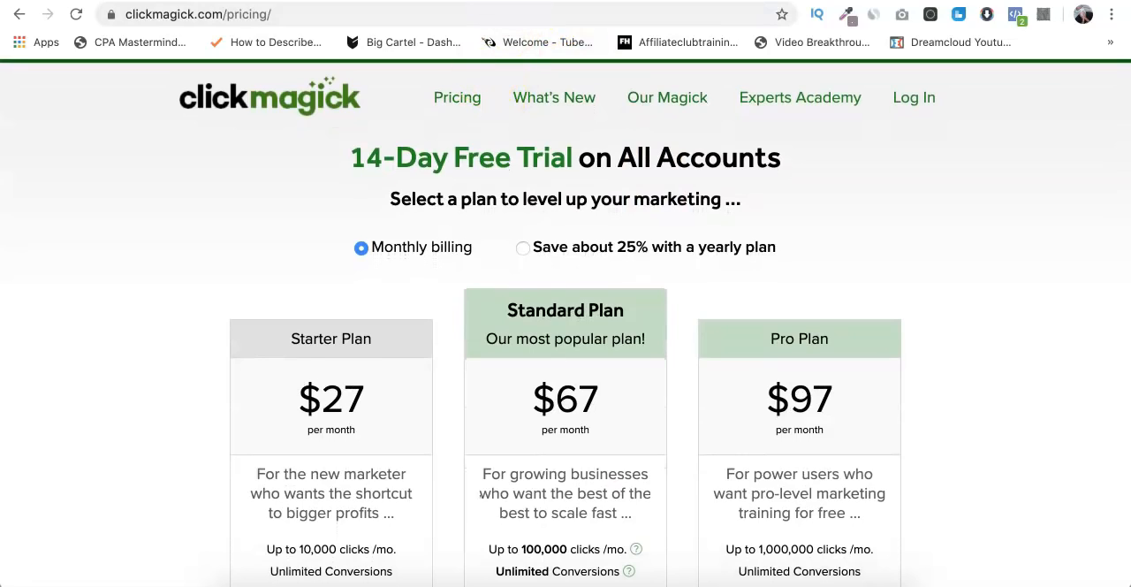
key(ctrl+Tab)
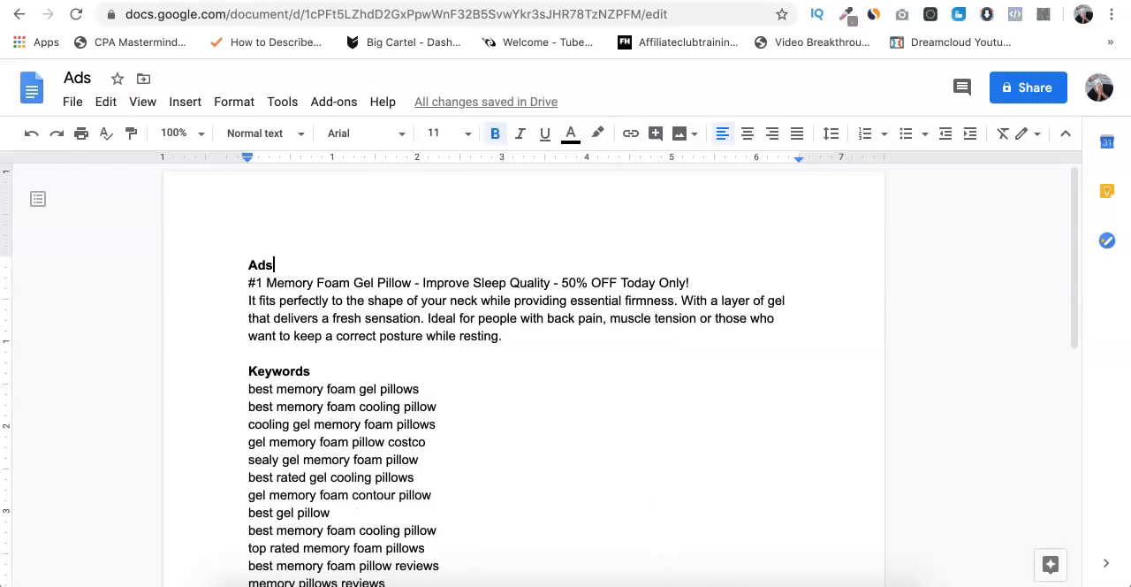
scroll(406, 260, down, 2)
scroll(400, 268, up, 2)
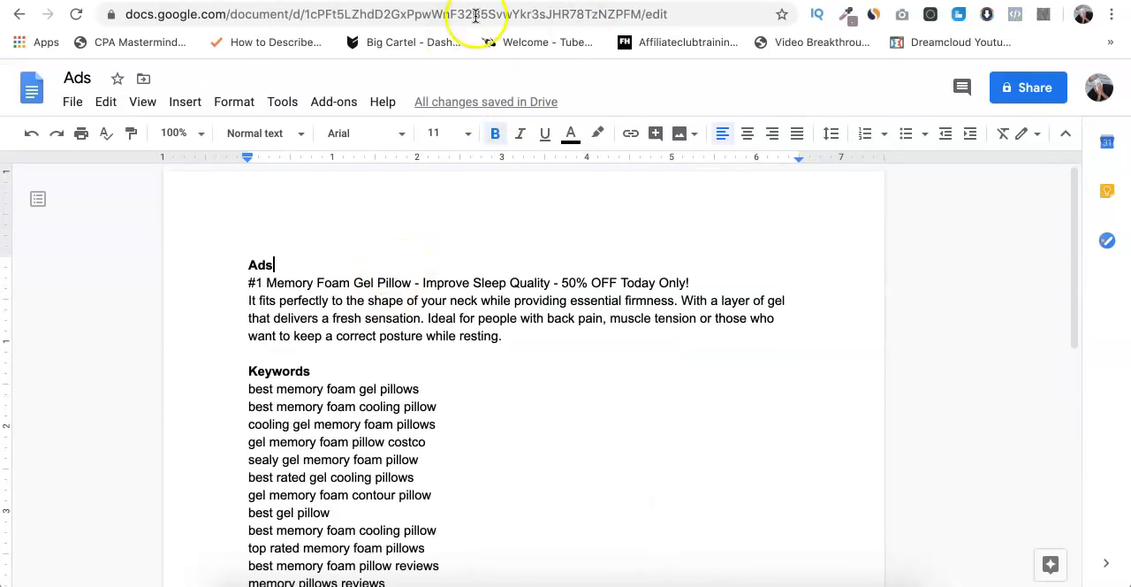
- Switch to Microsoft Advertising and start creating a new campaign from the All Campaigns page
key(ctrl+Tab)
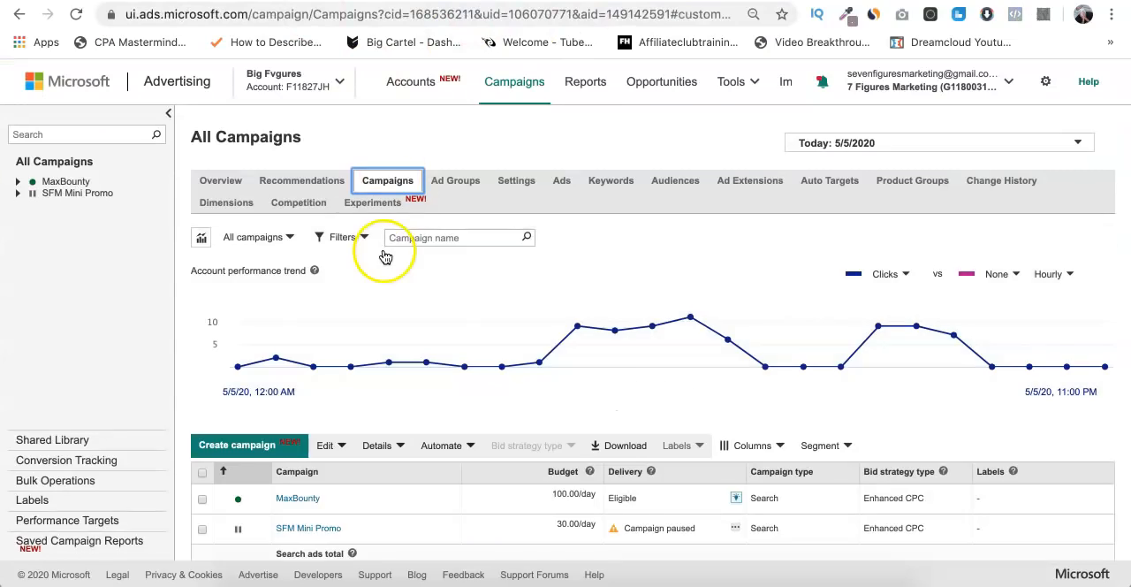
triple_click(280, 139)
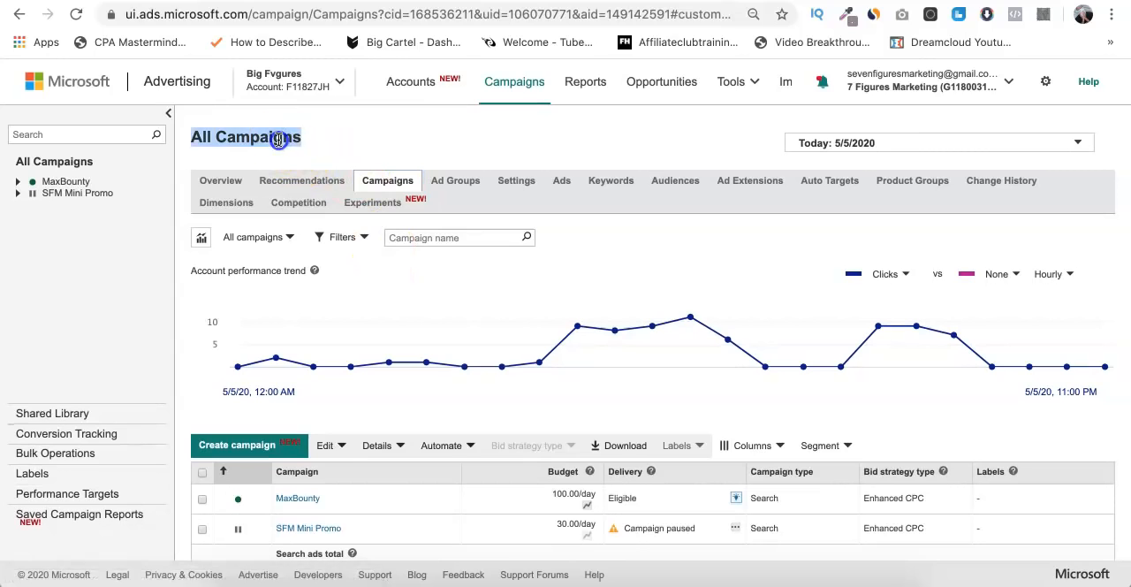
click(321, 137)
scroll(320, 137, down, 1)
scroll(319, 130, down, 2)
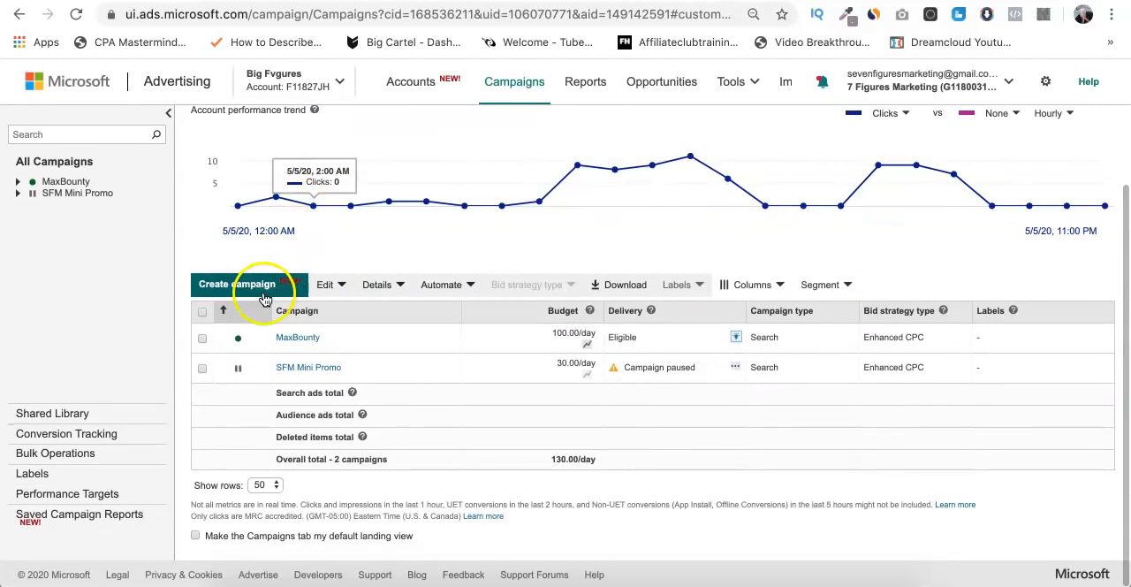
click(238, 284)
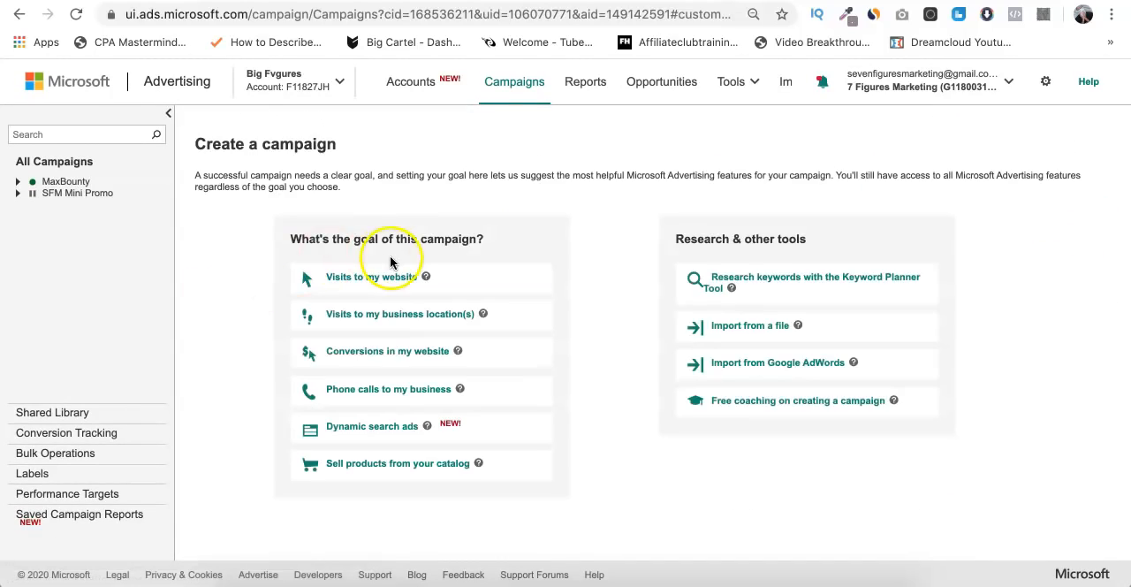
- Choose website visits as the campaign goal and name the campaign "Memory Foam Pillow"
click(387, 278)
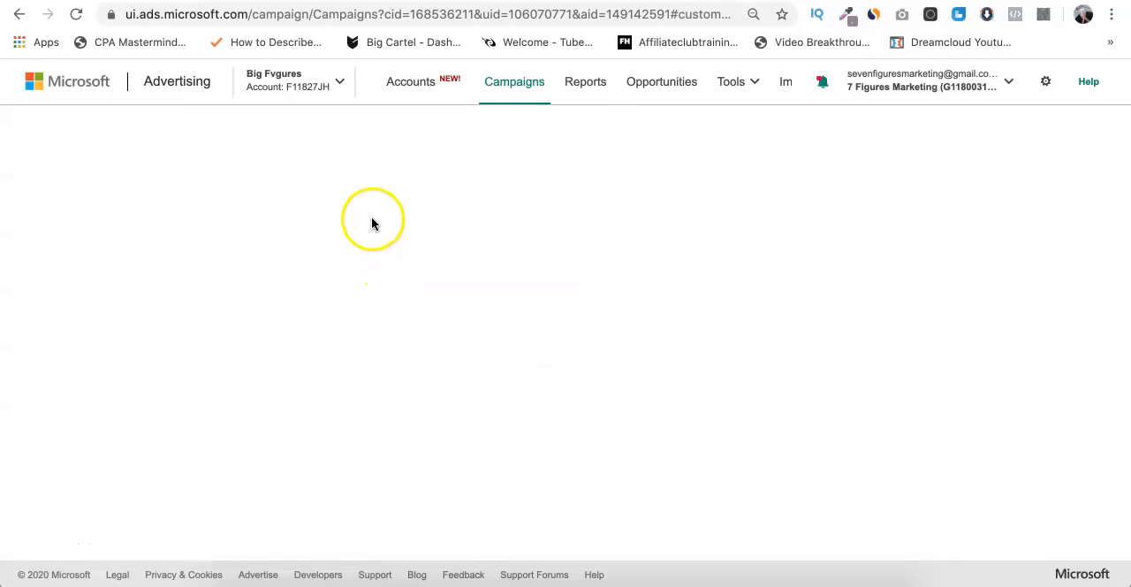
click(307, 227)
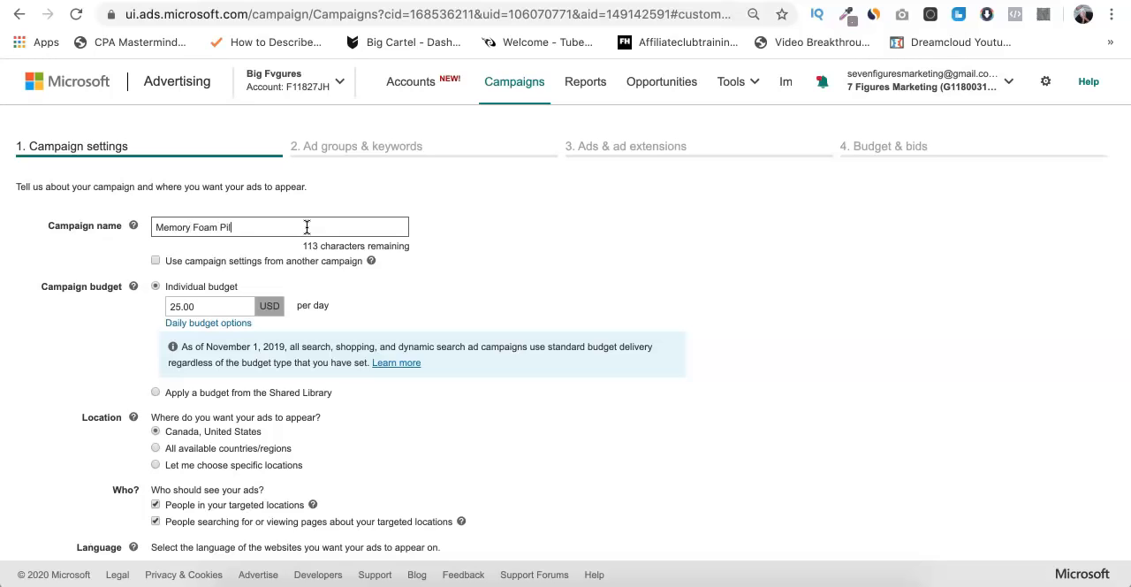
- Set the campaign to target specific locations and search for "united states"
scroll(439, 301, down, 3)
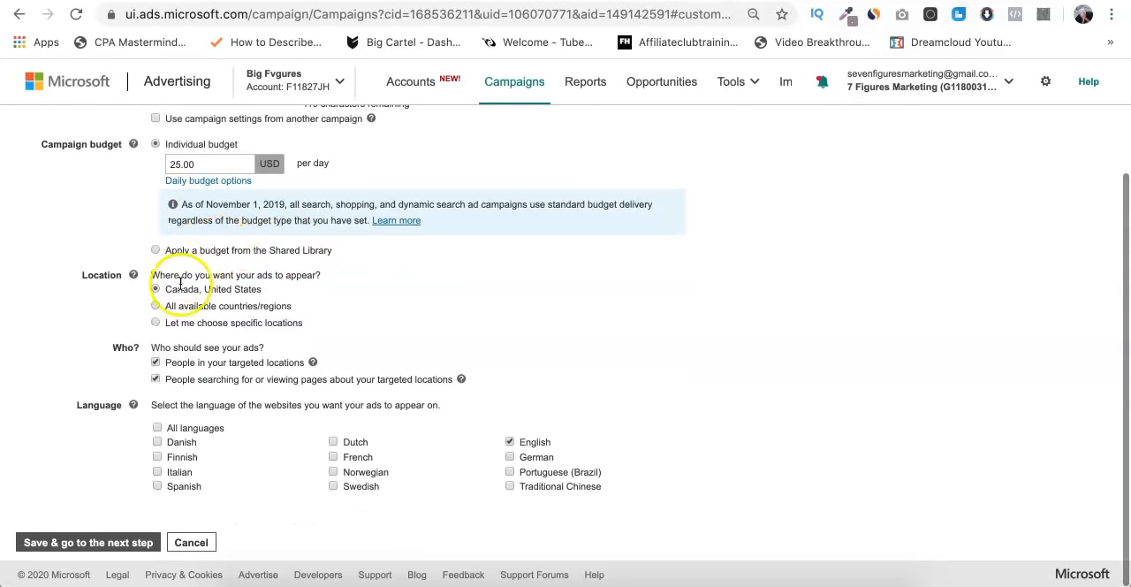
click(157, 321)
click(212, 354)
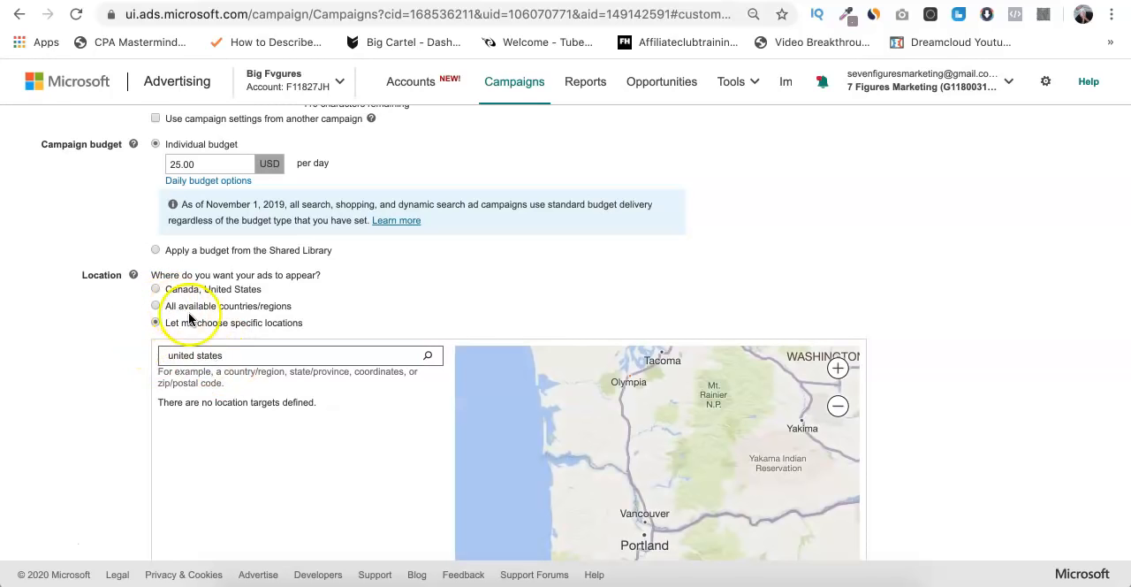
scroll(349, 289, down, 1)
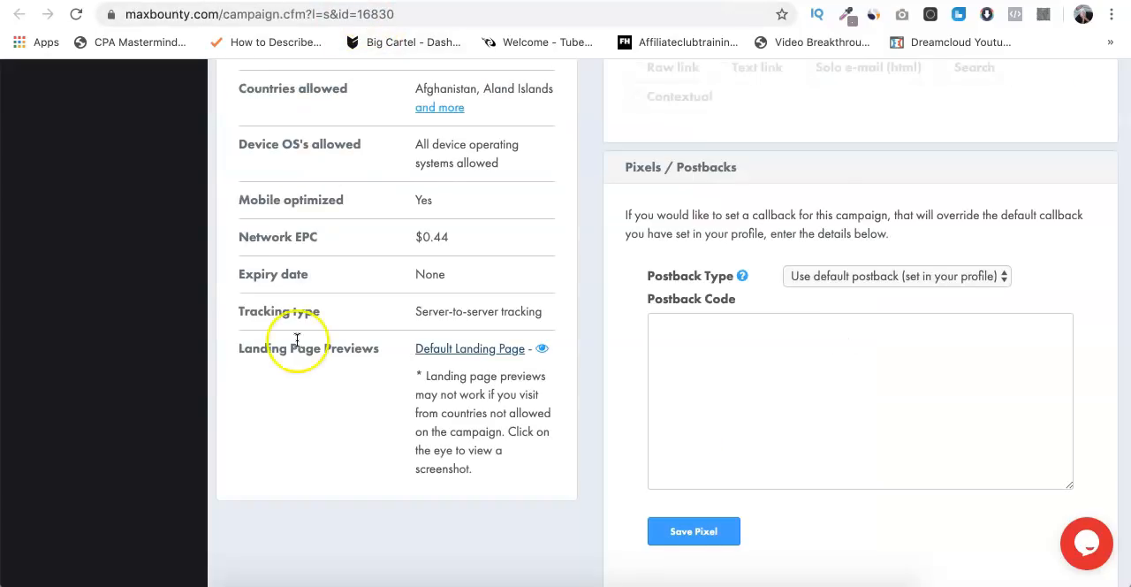
- Check the full list of allowed countries for the Cold Sleep Pillow offer on MaxBounty, then return to the campaign settings
scroll(295, 342, up, 5)
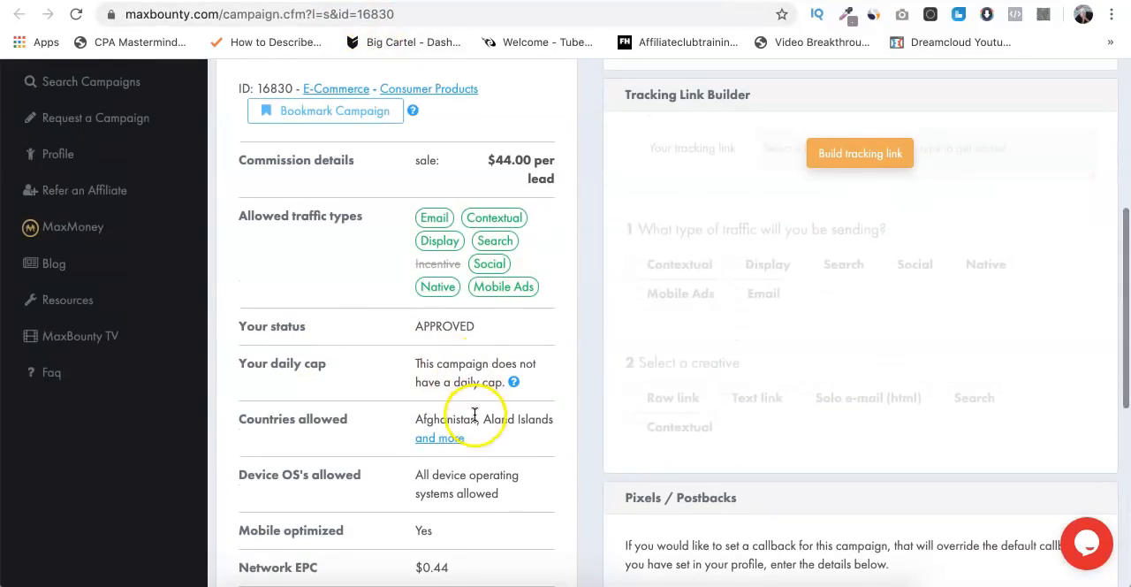
click(442, 436)
scroll(454, 436, down, 1)
scroll(455, 439, up, 6)
scroll(455, 442, down, 1)
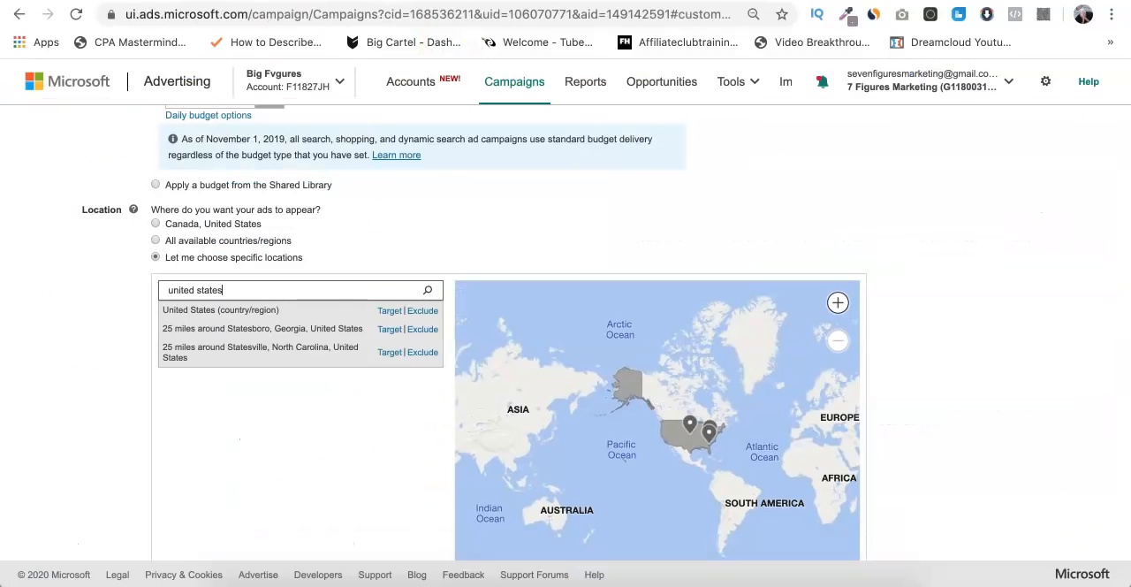
click(341, 316)
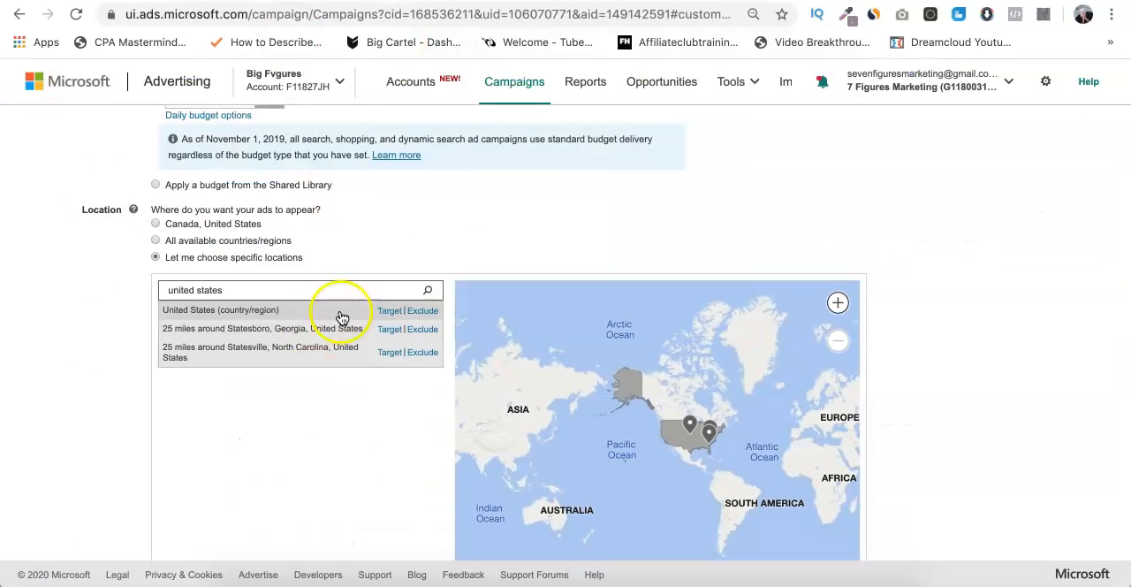
- Target the United States, exclude people only searching for or viewing pages about the targeted locations, and save the campaign settings
click(391, 317)
scroll(111, 311, down, 5)
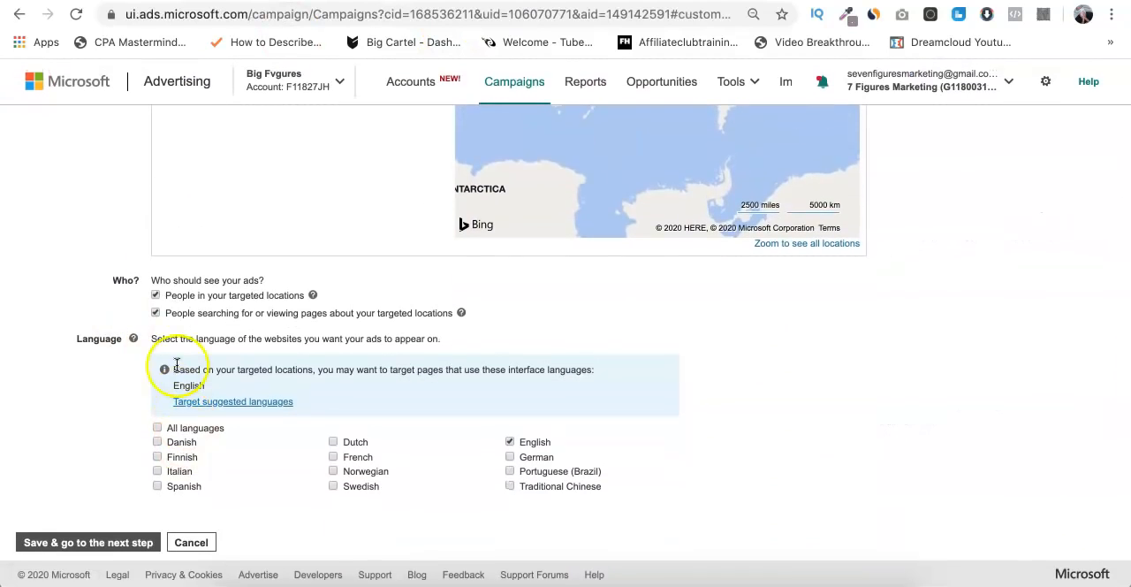
click(155, 313)
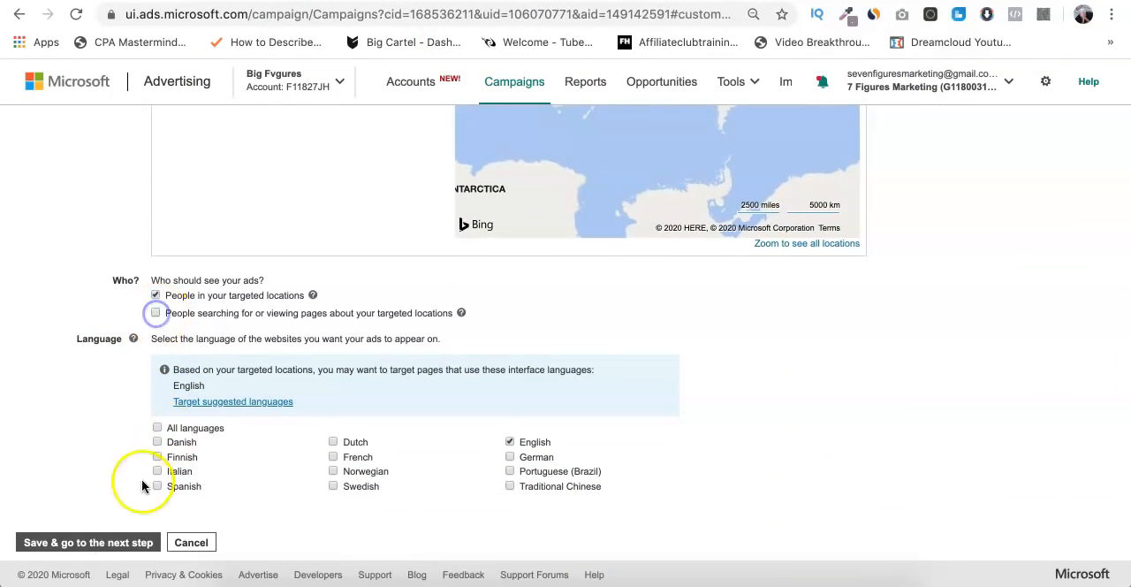
click(141, 542)
- Name the ad group "Bulk" and copy the whole keyword list from the Google Docs document into its keywords
scroll(366, 231, down, 3)
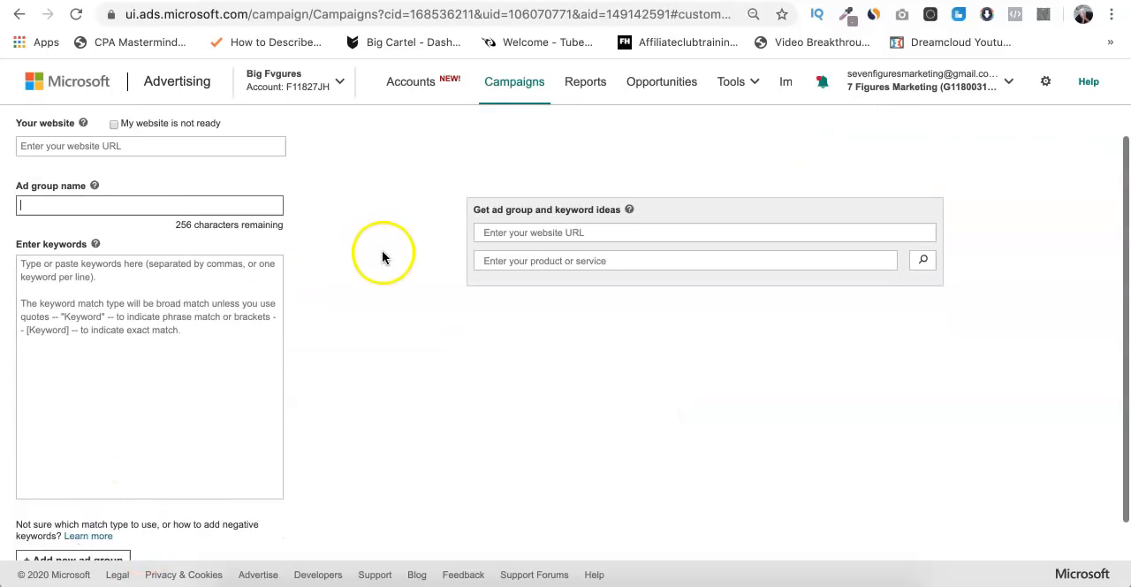
text(Bulk)
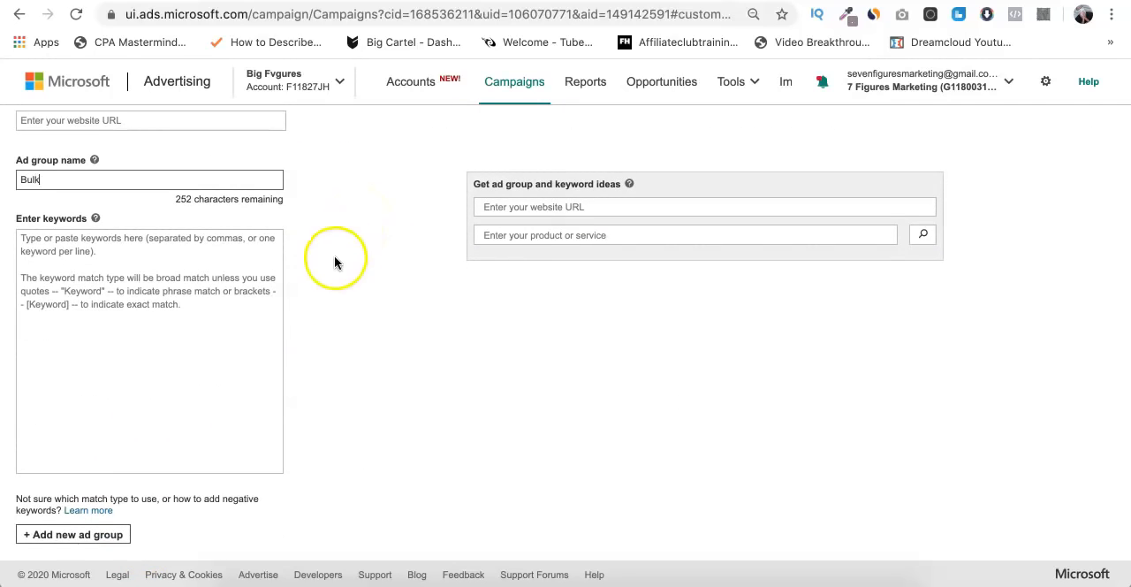
click(230, 279)
click(398, 1)
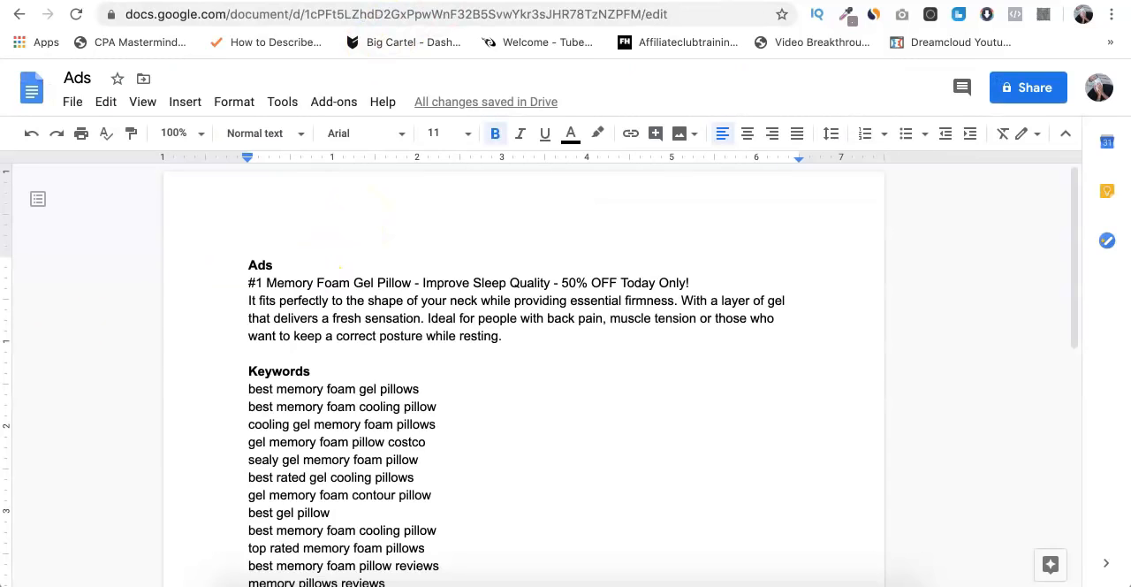
scroll(353, 353, down, 2)
drag(249, 299, 468, 561)
key(super+c)
click(293, 1)
key(super+v)
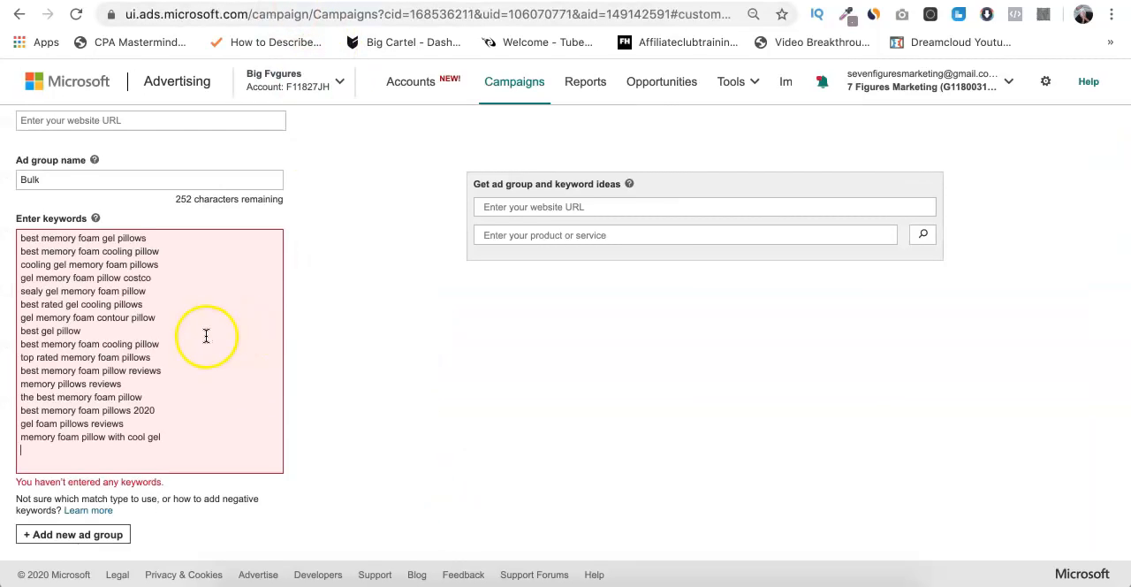
- Save the ad group with its pasted keywords and collapse the ad extensions section of the ads stage
click(362, 325)
scroll(363, 326, down, 1)
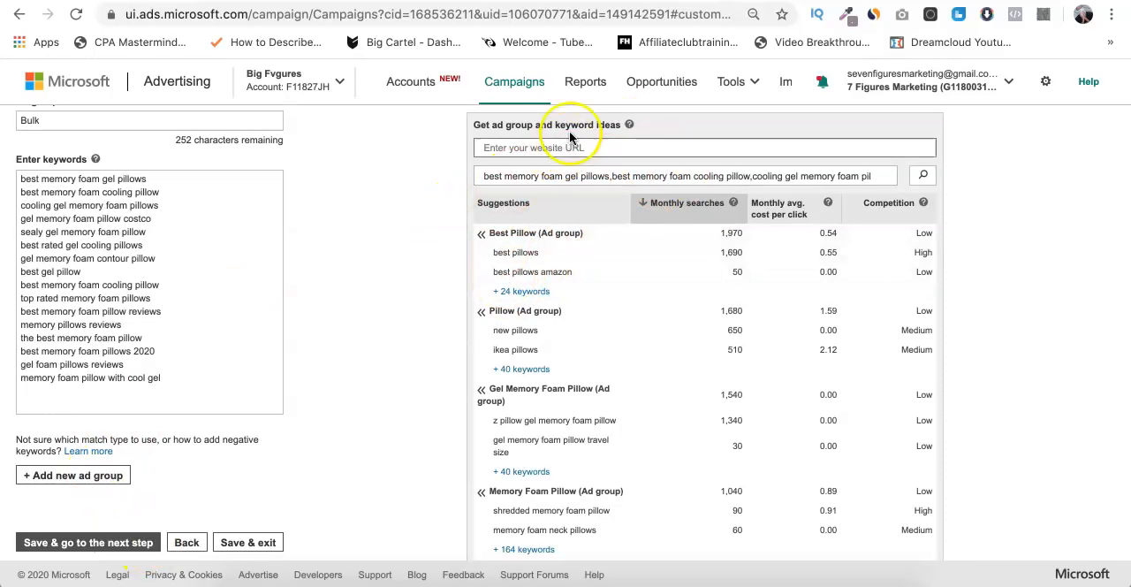
scroll(524, 361, down, 2)
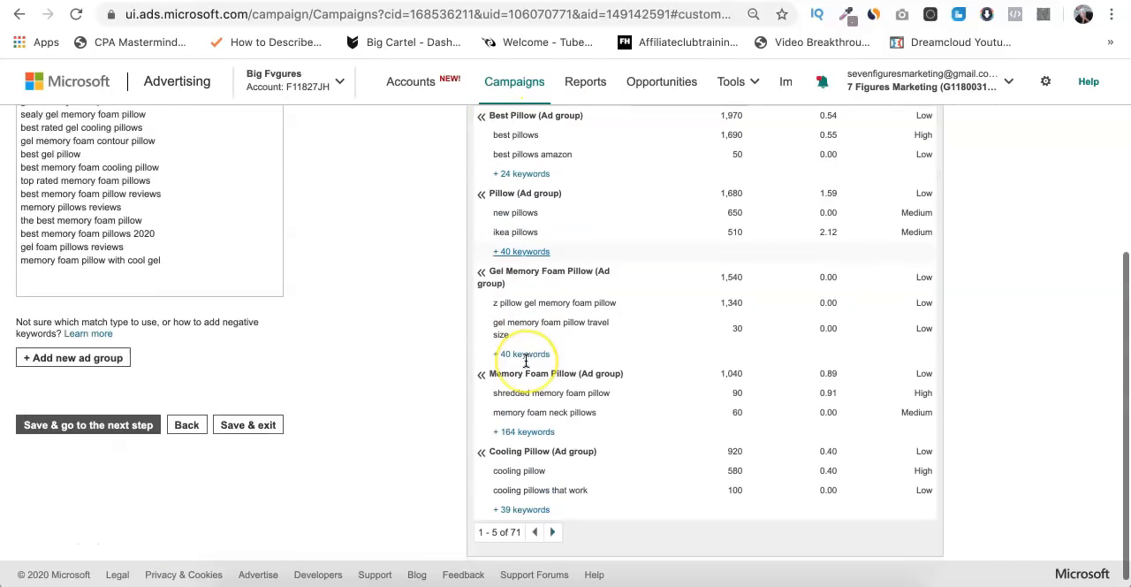
scroll(525, 361, up, 3)
scroll(525, 361, down, 3)
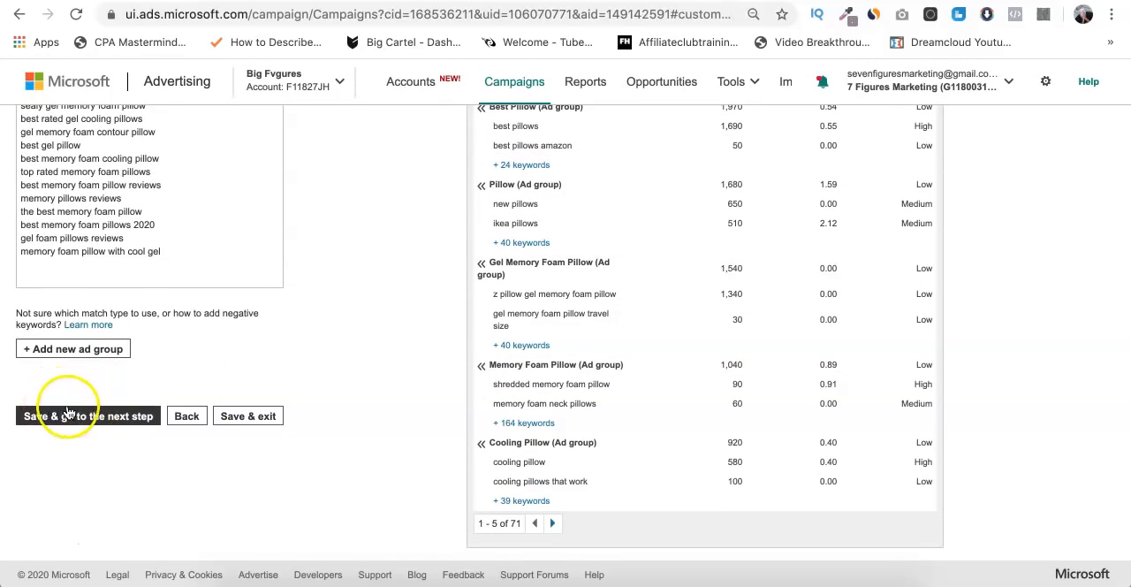
click(96, 415)
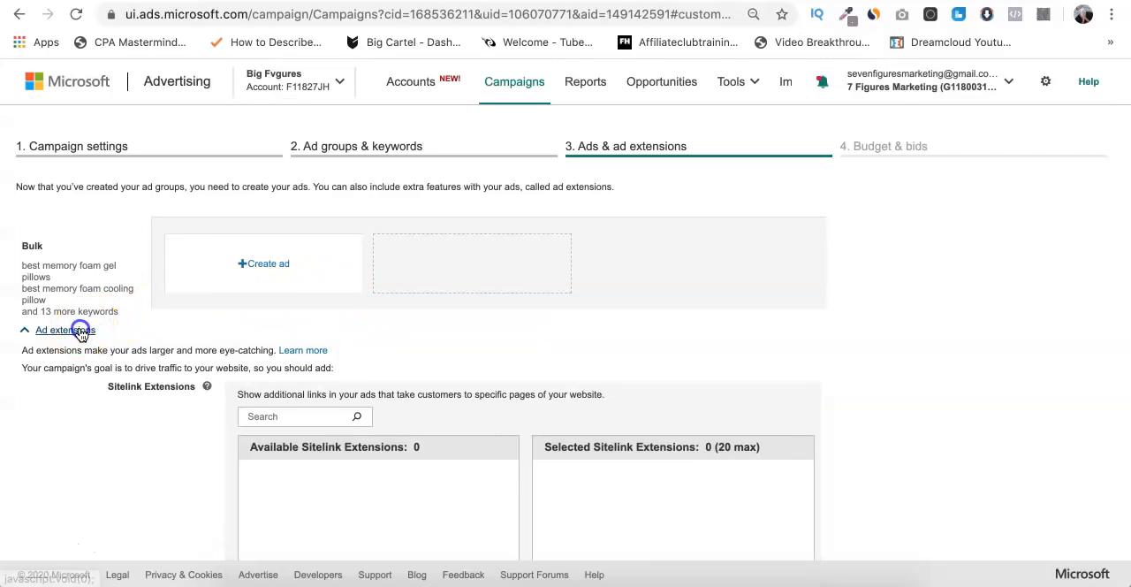
click(80, 329)
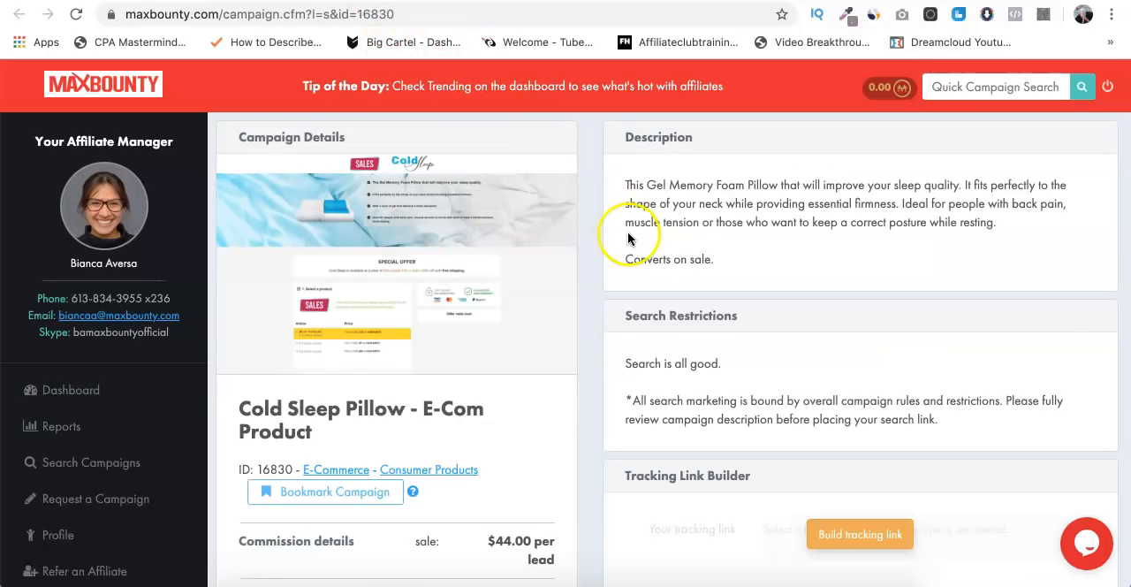
- Build a raw tracking link for the Cold Sleep Pillow offer on its MaxBounty campaign page
scroll(636, 265, down, 5)
click(826, 369)
scroll(795, 416, down, 1)
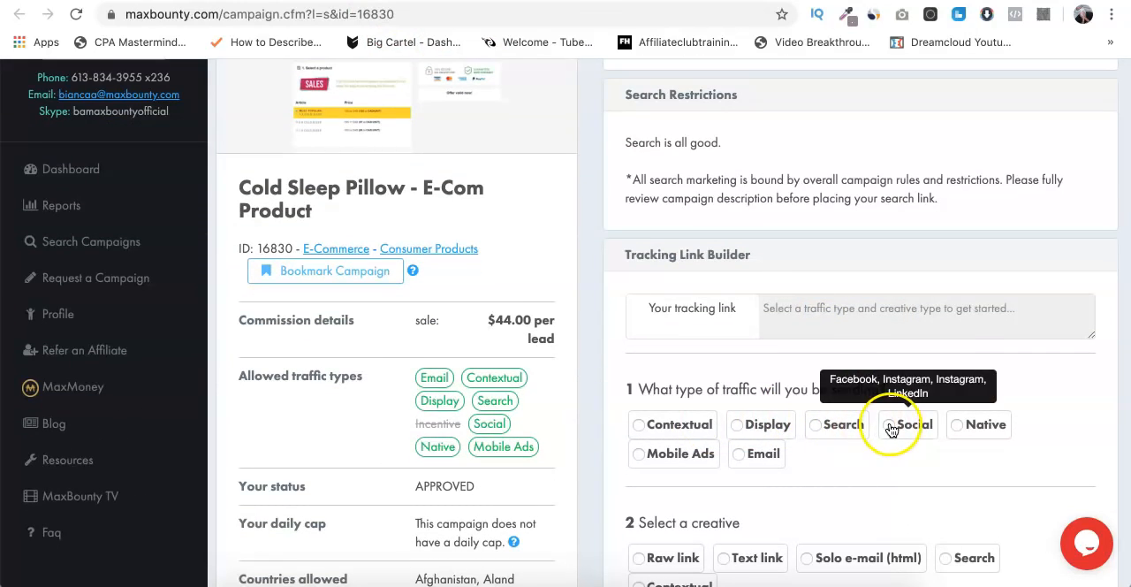
click(888, 424)
scroll(806, 439, down, 1)
click(814, 369)
scroll(809, 375, down, 2)
click(662, 382)
scroll(664, 386, down, 1)
scroll(681, 336, down, 1)
- Open the tracking link and set the new ad's final URL to the landing page domain, coldsleepshop.com
click(688, 420)
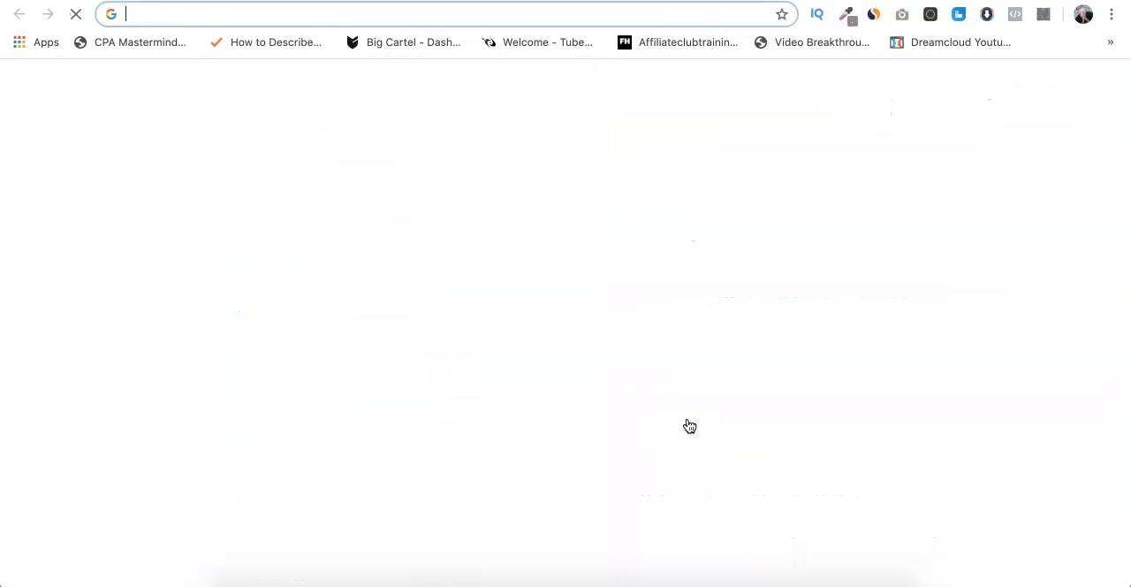
key(ctrl+v)
key(Return)
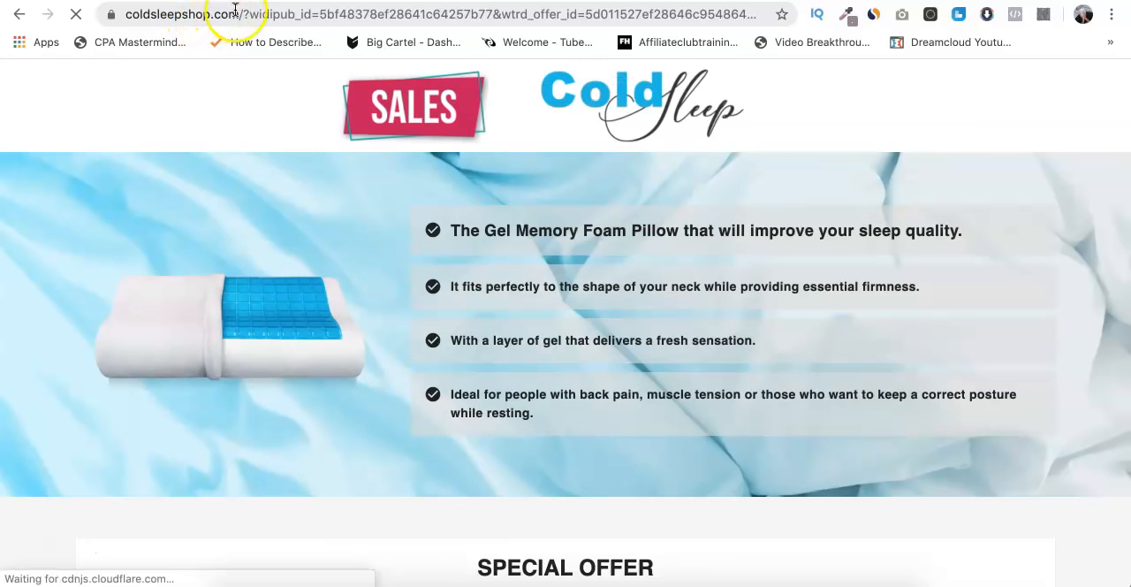
drag(238, 14, 104, 13)
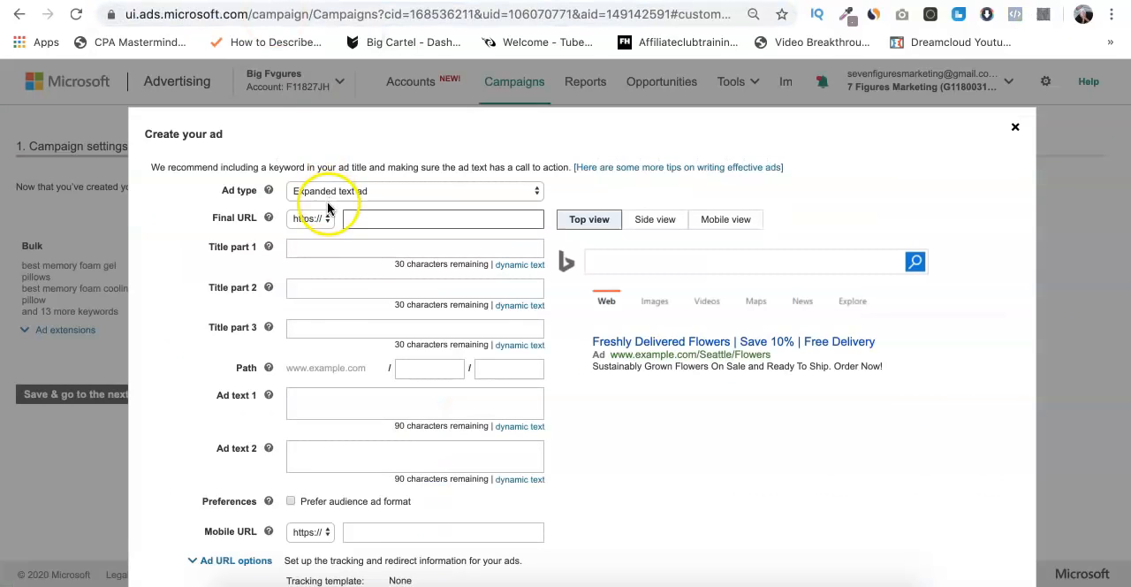
click(373, 220)
key(ctrl+v)
click(227, 201)
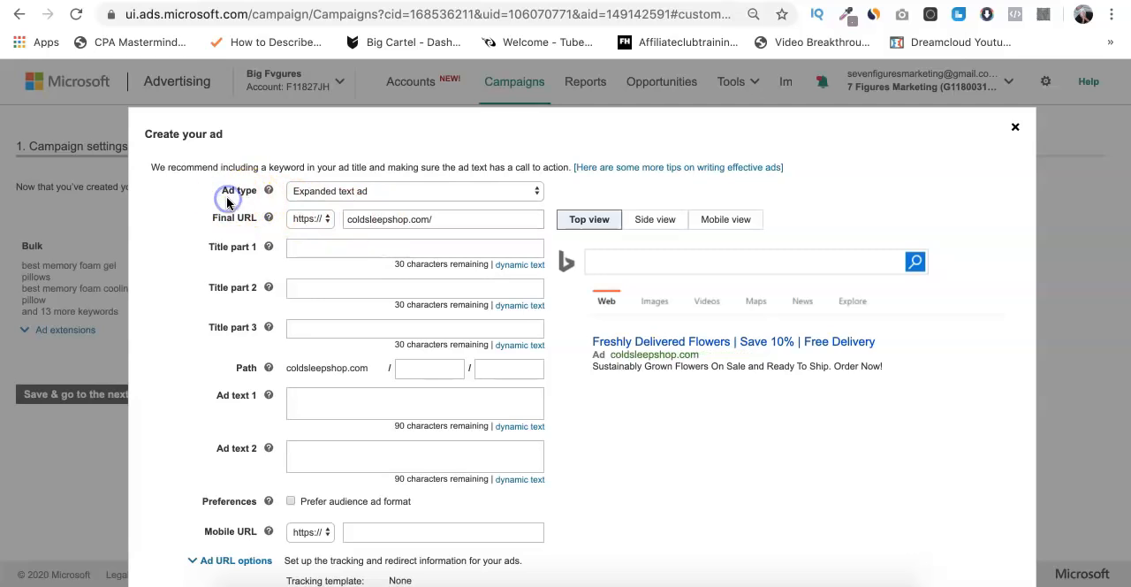
- Copy "#1 Memory Foam Gel Pillow" from the Google Docs headline into the ad's title part 1
scroll(179, 242, down, 2)
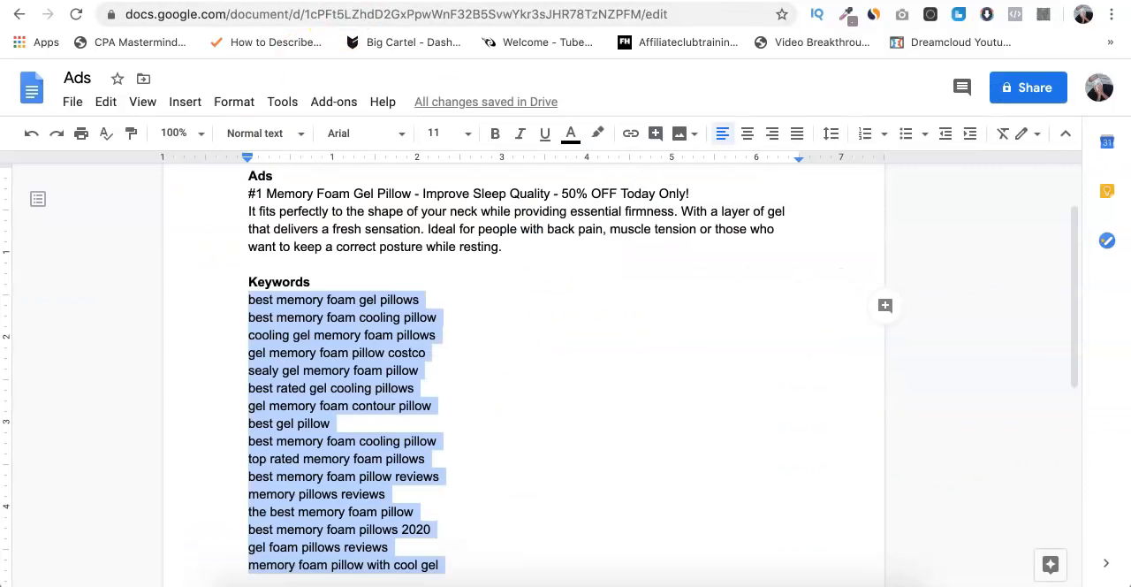
click(315, 193)
scroll(312, 194, up, 2)
click(250, 277)
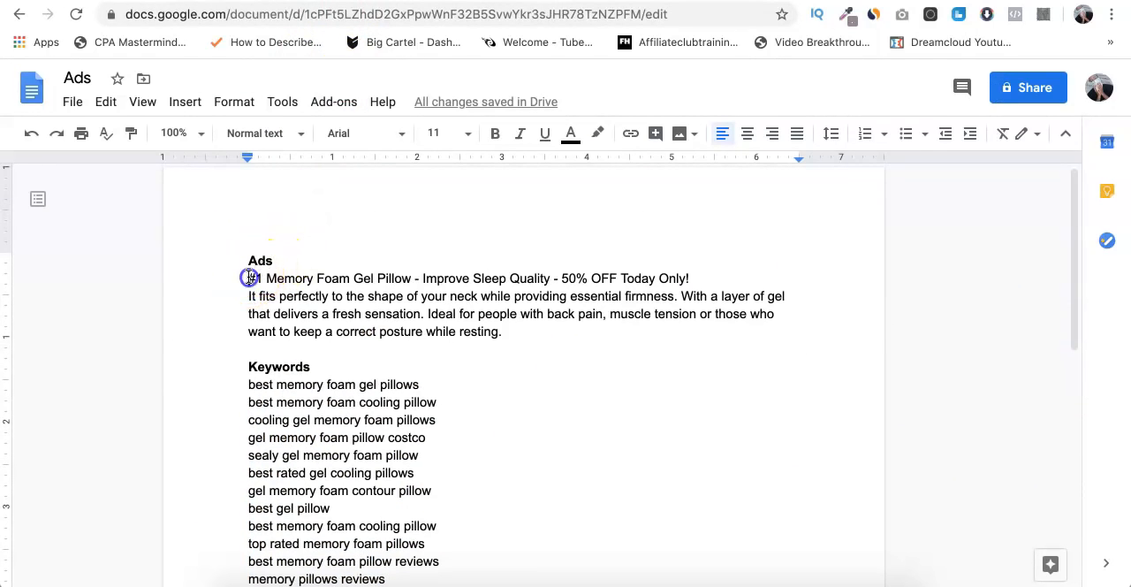
drag(250, 277, 381, 279)
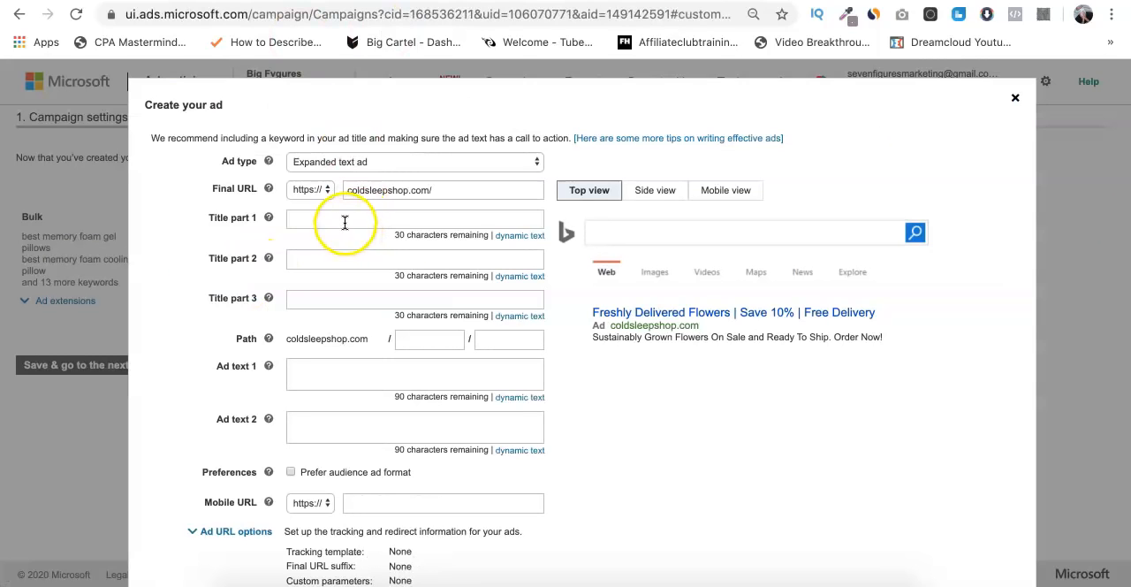
click(345, 220)
key(ctrl+v)
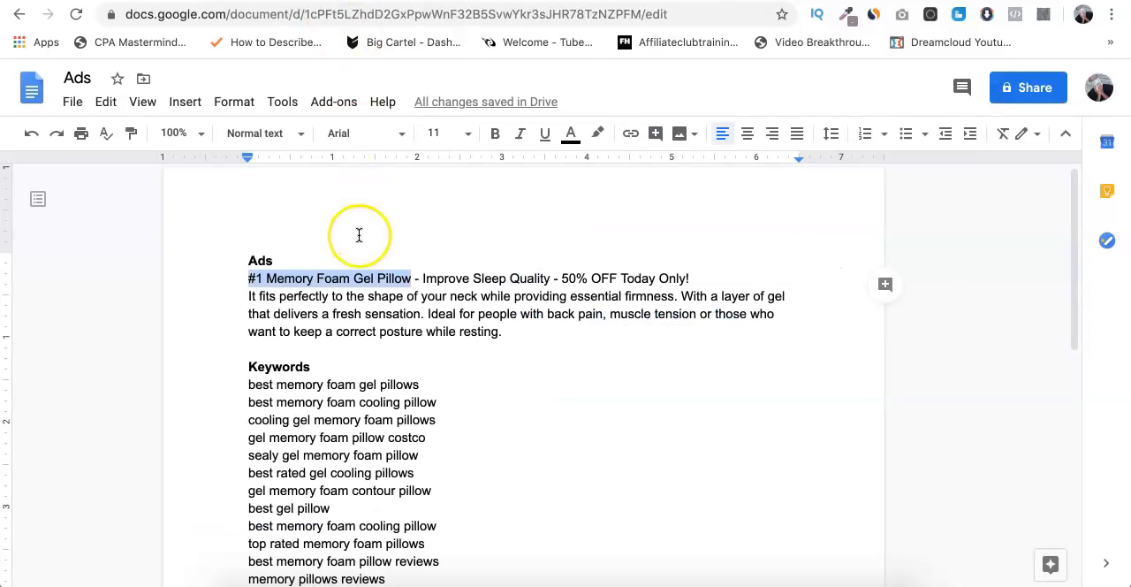
- Copy "Improve Sleep Quality" into title part 2 and "50% OFF Today Only!" into title part 3 from the Google Docs headline
click(426, 274)
drag(426, 277, 553, 277)
click(330, 296)
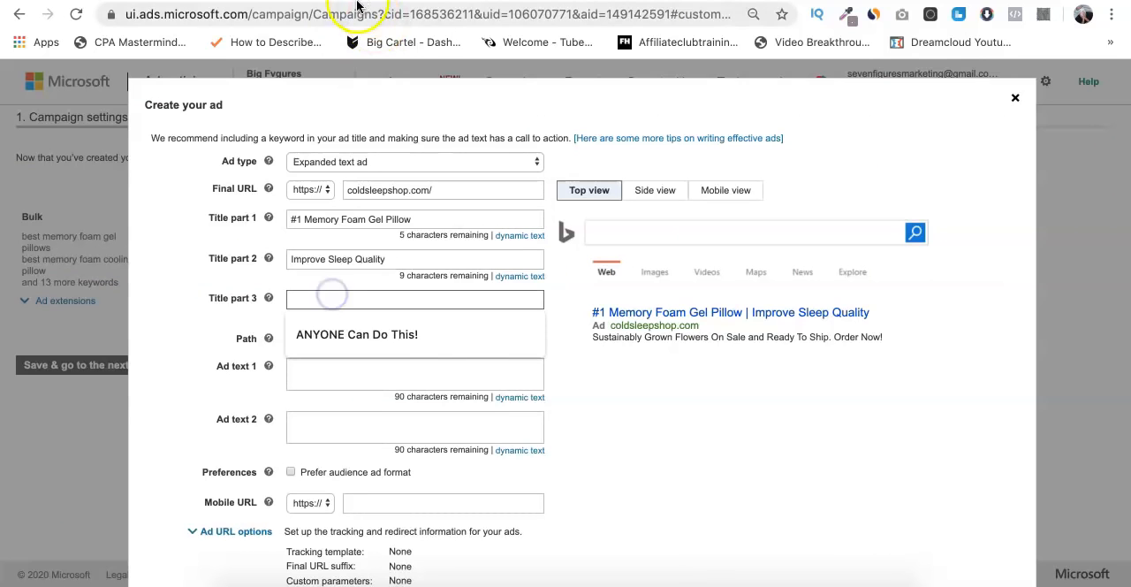
click(357, 2)
drag(563, 279, 687, 278)
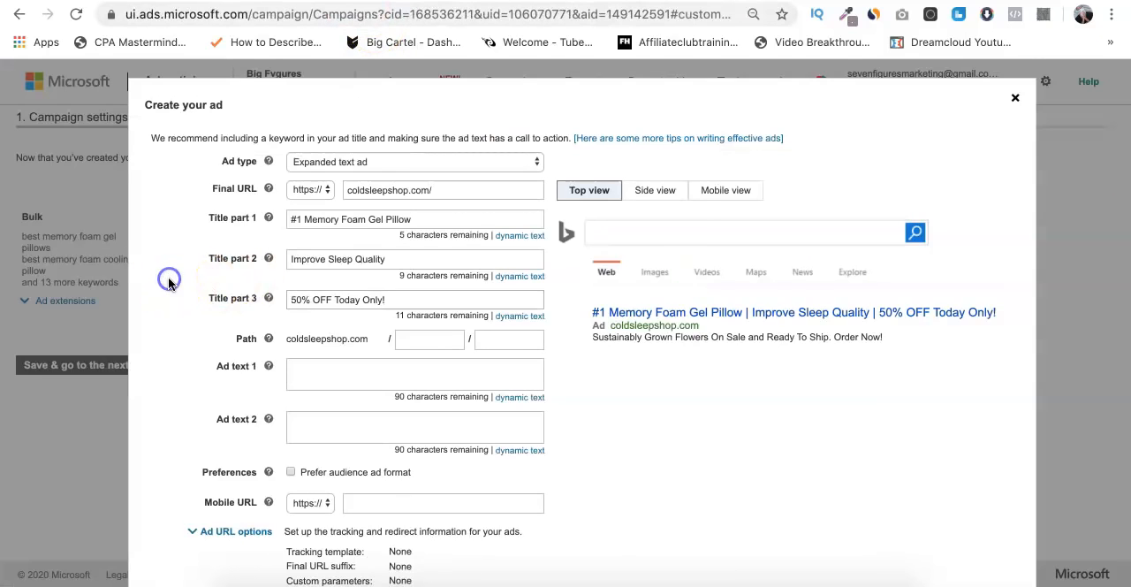
scroll(168, 280, down, 4)
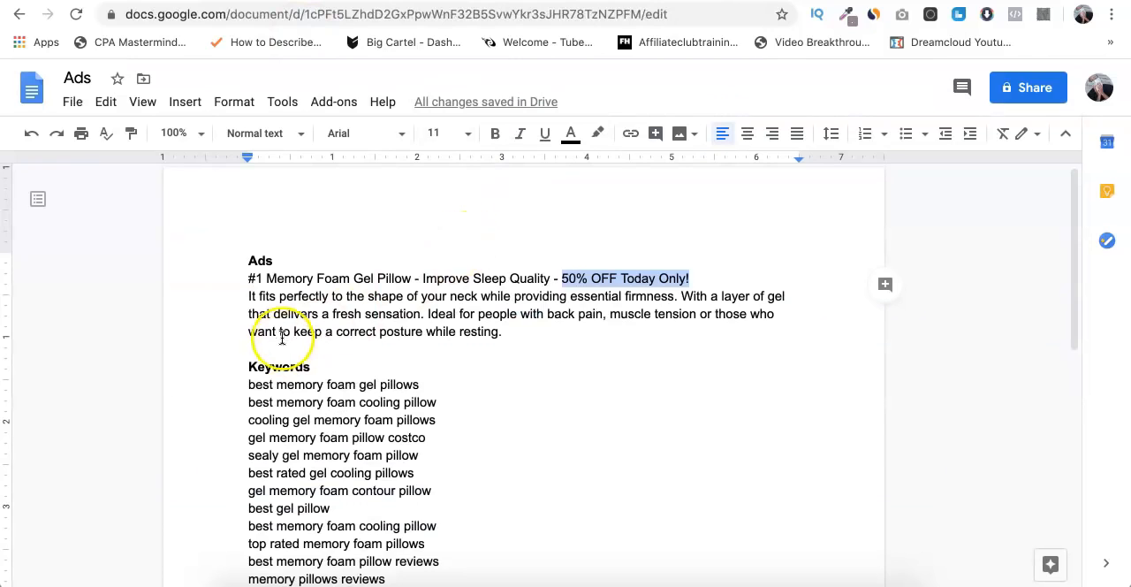
- Copy the full ad description paragraph from Google Docs into ad text 1 and remove its trailing line break
triple_click(254, 297)
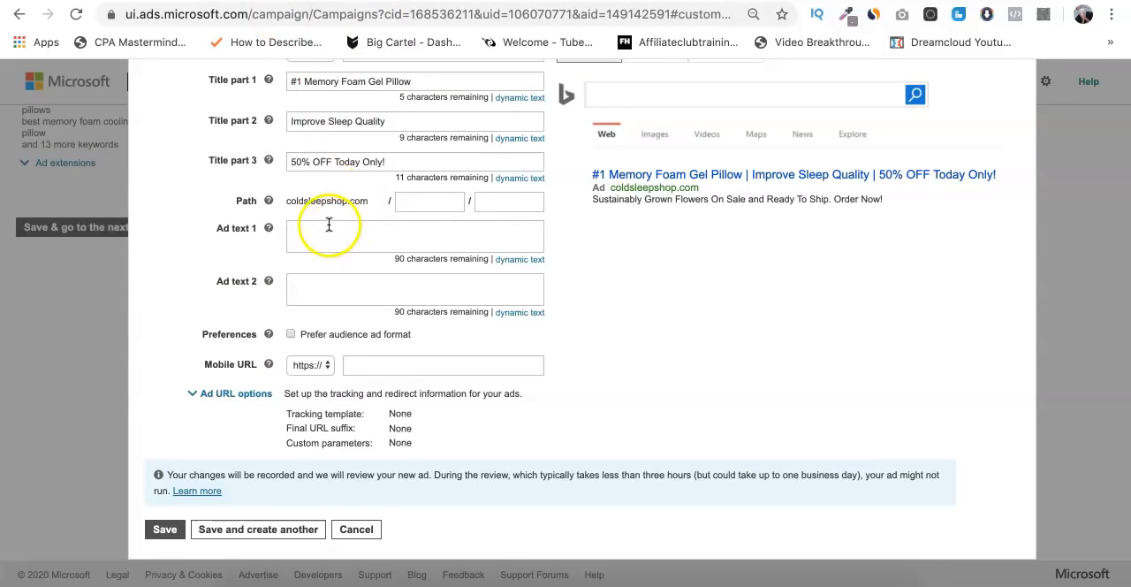
click(314, 235)
key(ctrl+v)
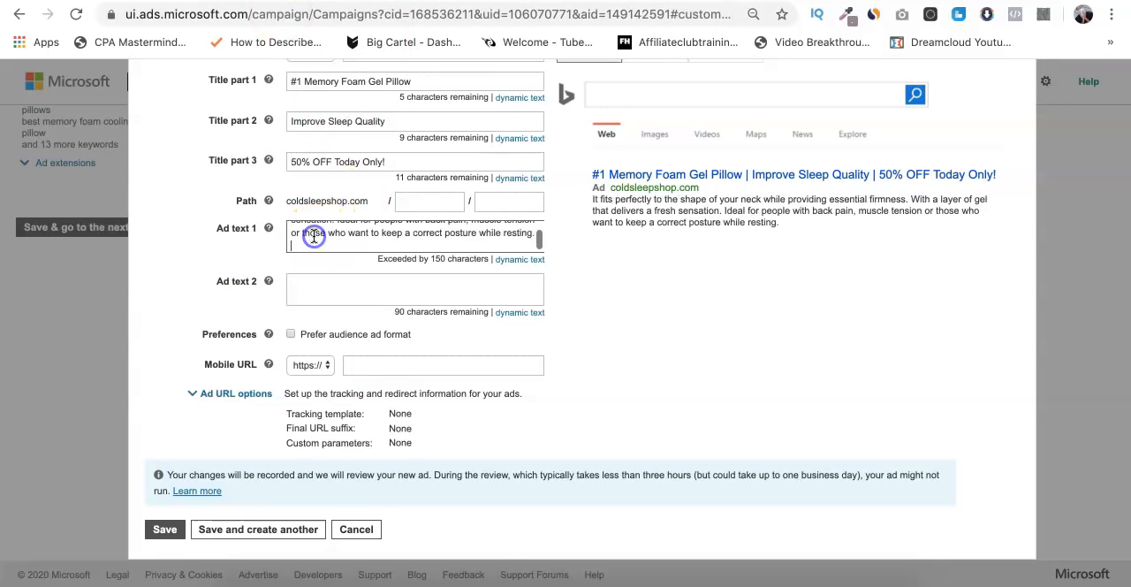
key(BackSpace)
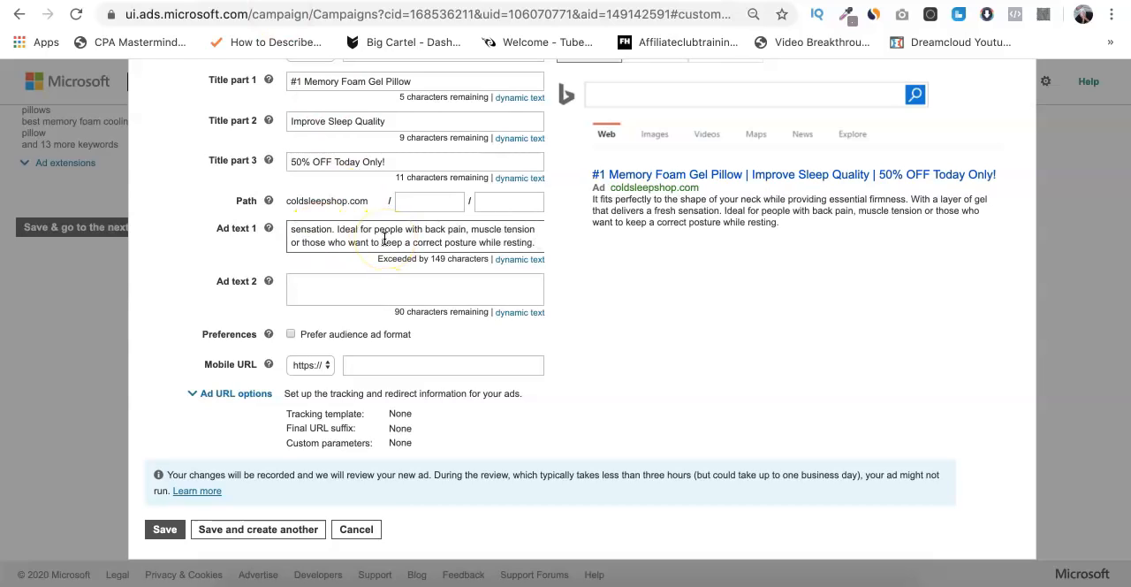
- Cut the "Ideal for people with back pain..." sentence from ad text 1, try it in ad text 2, and delete it there
shift+click(338, 232)
key(ctrl+x)
click(386, 285)
key(ctrl+v)
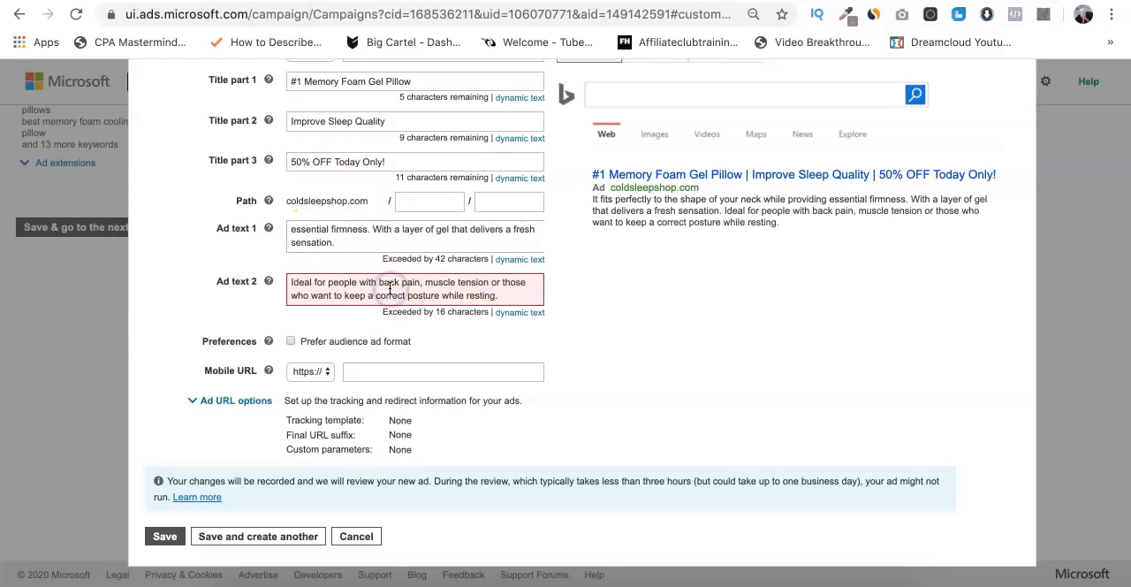
triple_click(468, 286)
key(BackSpace)
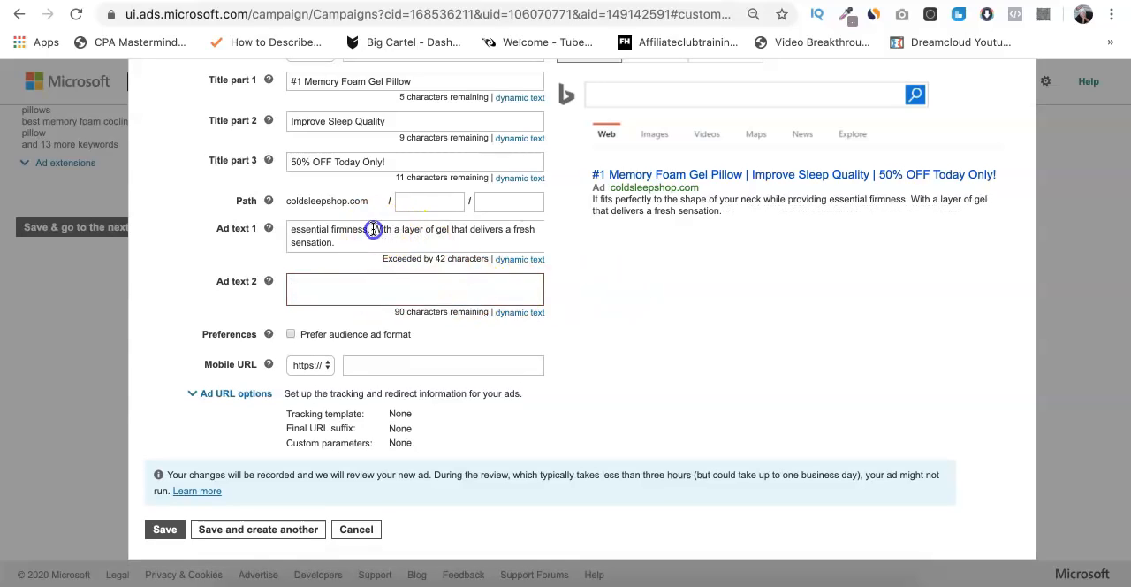
- Move "With a layer of gel that delivers a fresh sensation." from ad text 1 to ad text 2
drag(374, 229, 391, 241)
key(BackSpace)
click(333, 292)
key(super+v)
scroll(645, 304, up, 1)
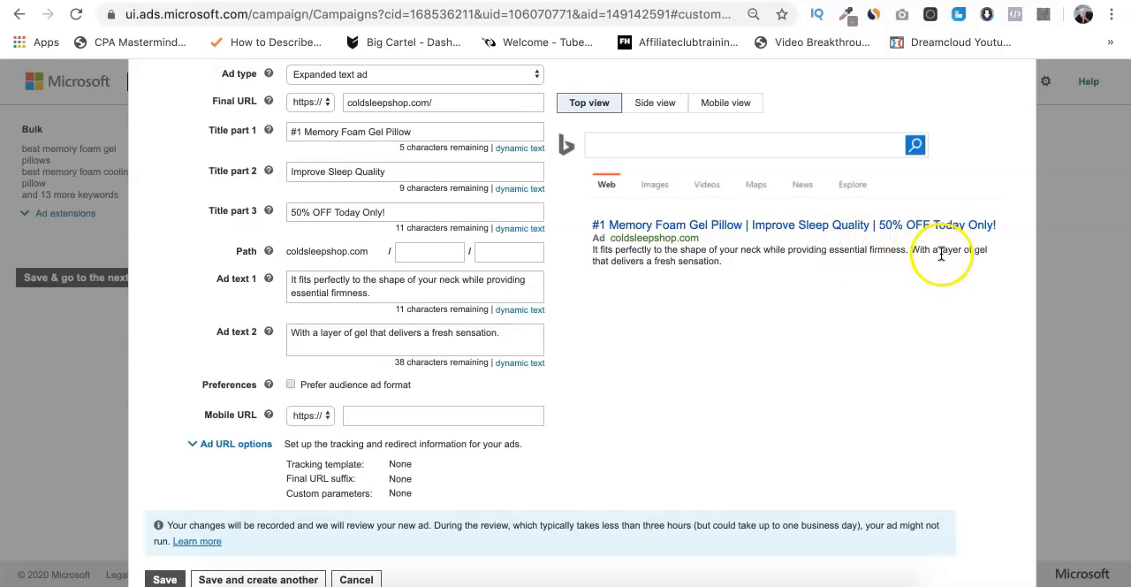
- Expand the ad URL options, copy the Cold Sleep Pillow tracking link from MaxBounty into the tracking template, and test it
scroll(700, 269, down, 1)
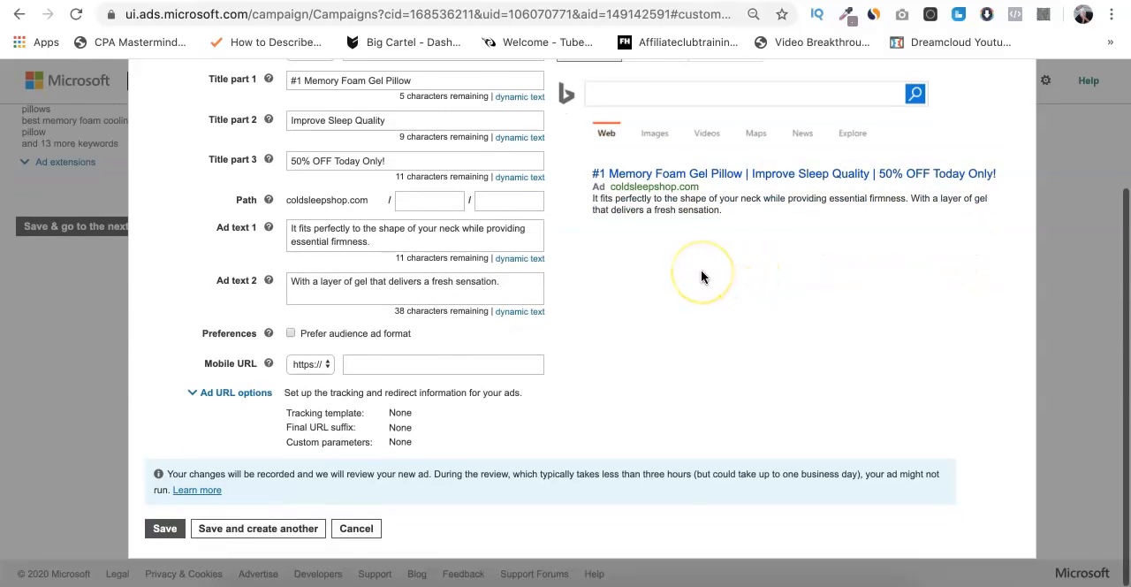
click(266, 397)
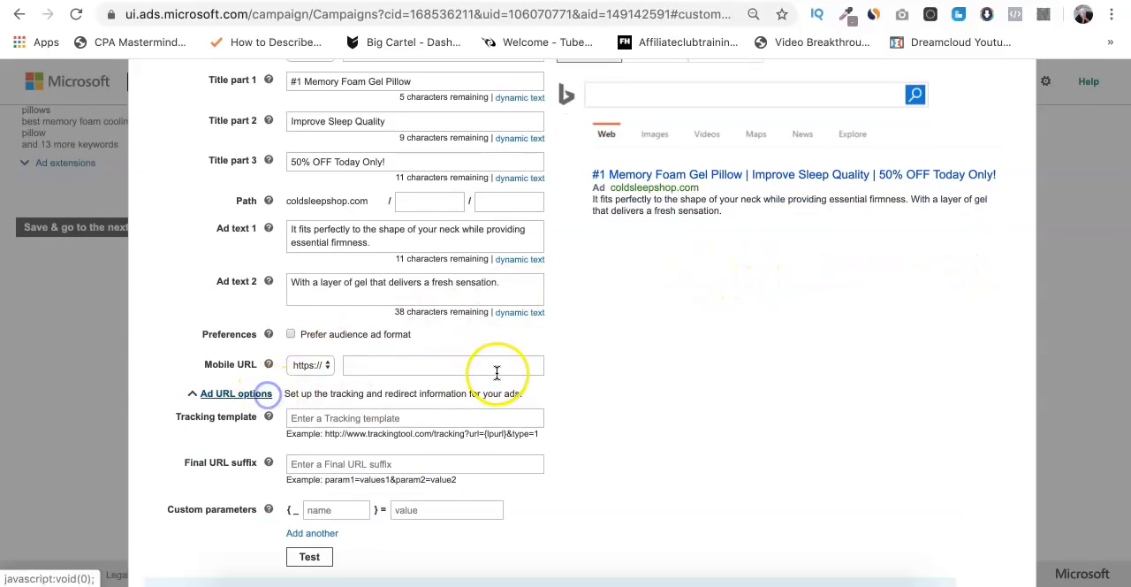
scroll(495, 371, down, 2)
click(444, 304)
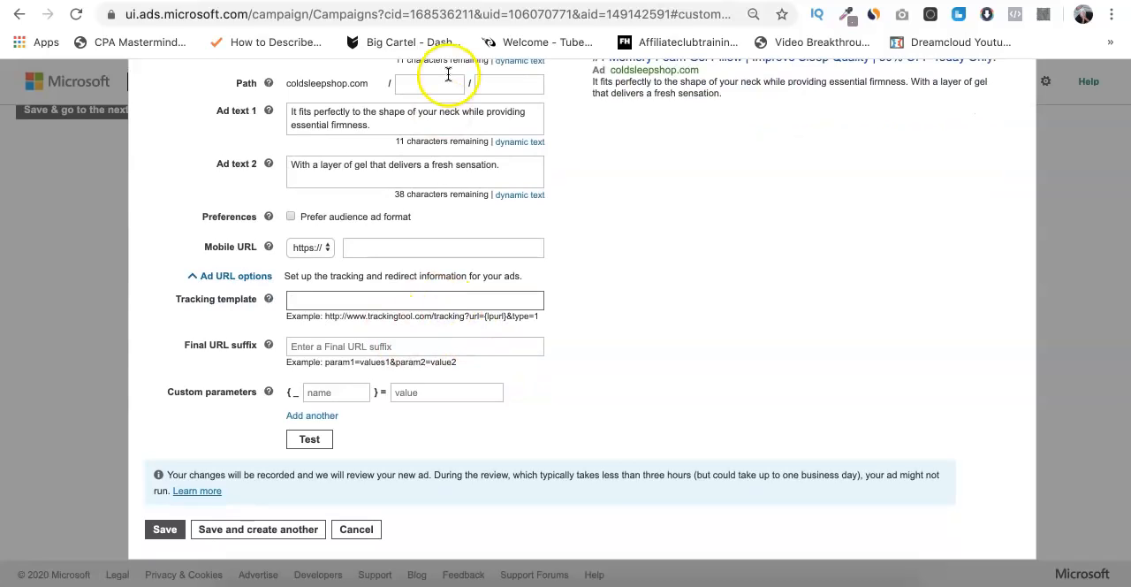
click(432, 1)
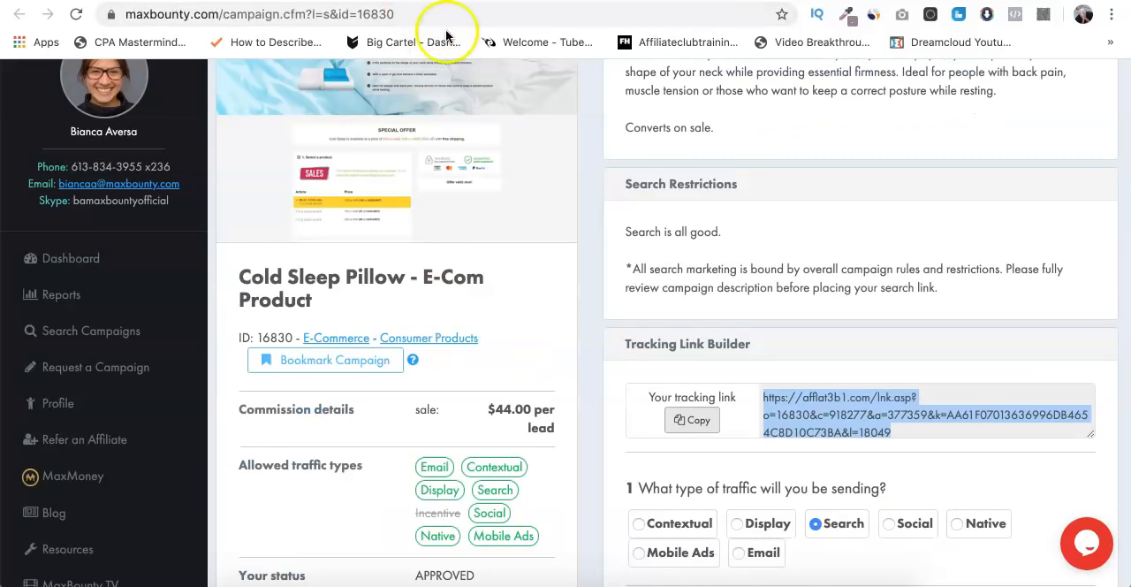
click(680, 420)
key(ctrl+Tab)
click(303, 300)
key(ctrl+v)
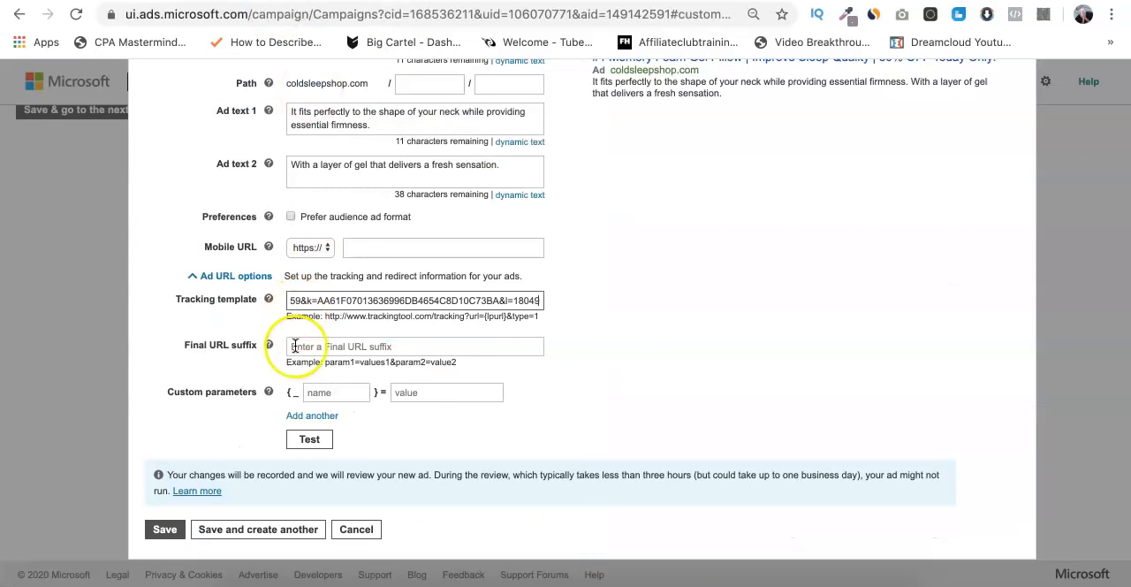
click(309, 439)
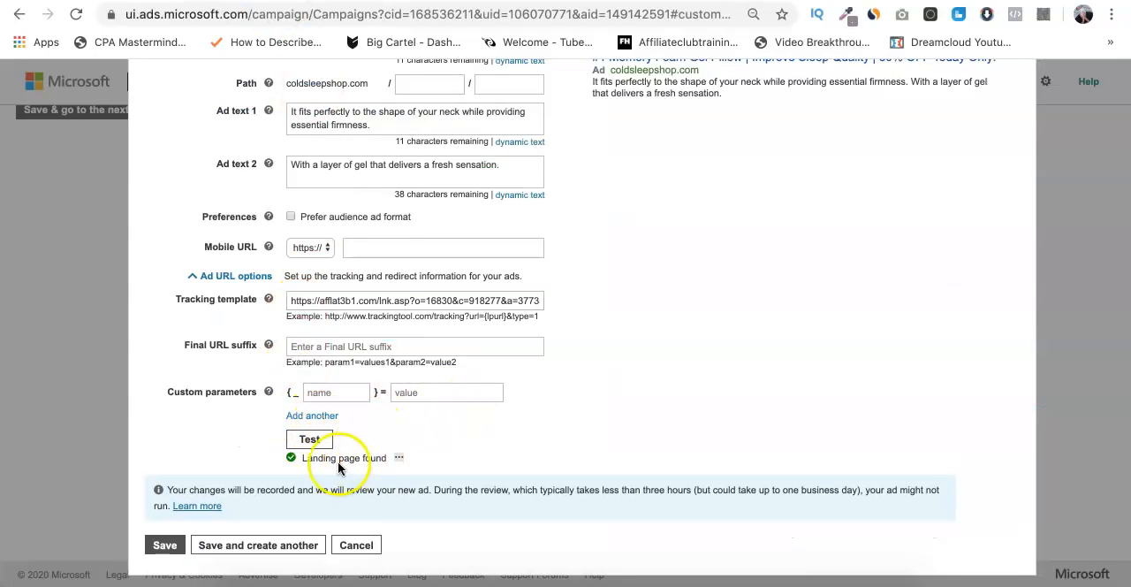
- Save the new expanded text ad and proceed to the campaign's budget and bids
scroll(336, 372, up, 3)
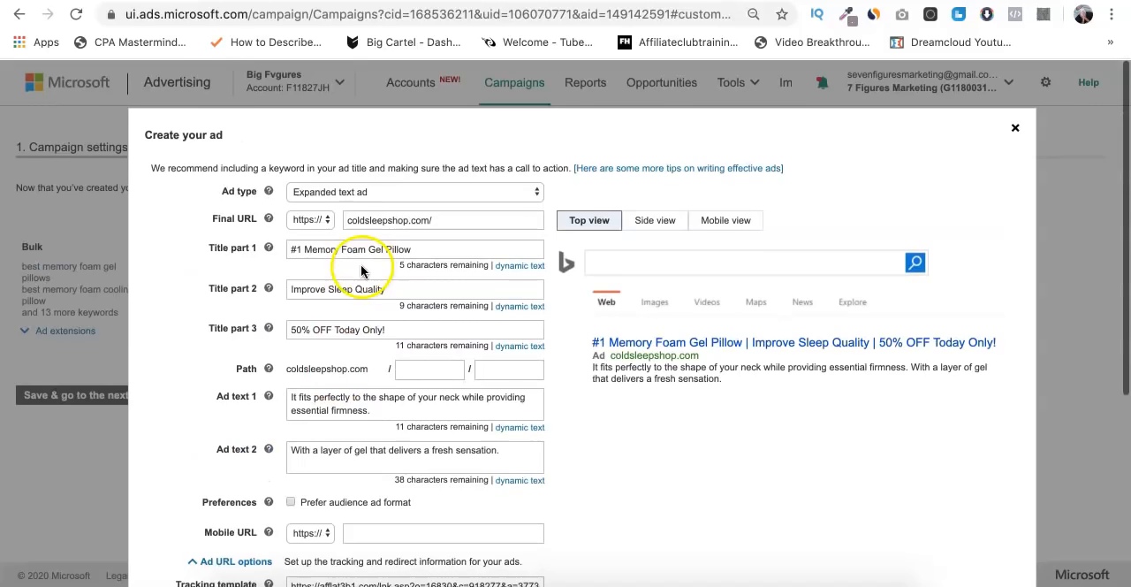
scroll(286, 417, down, 4)
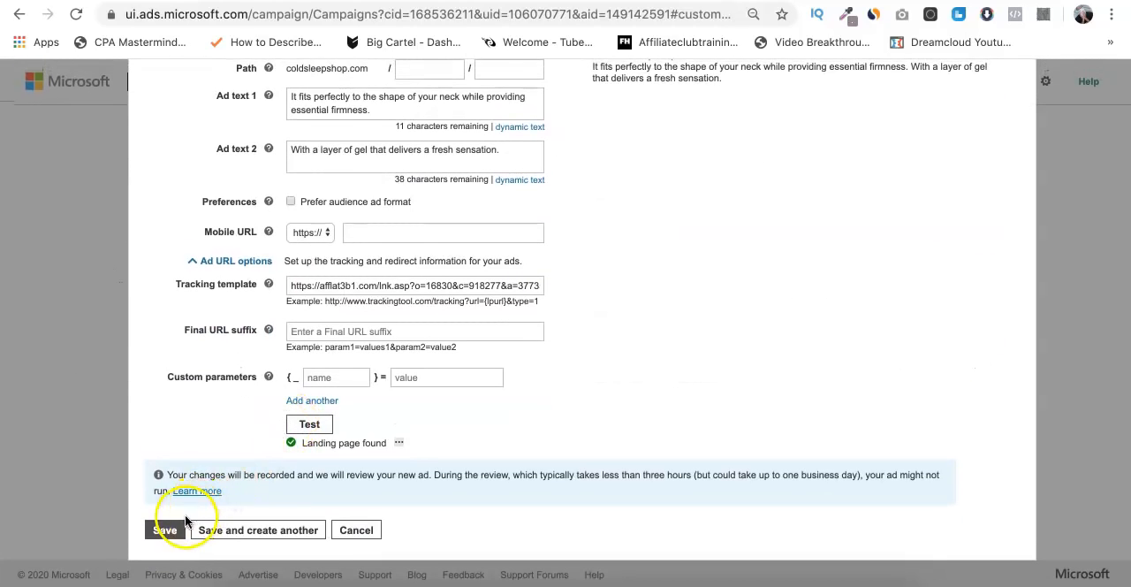
click(167, 530)
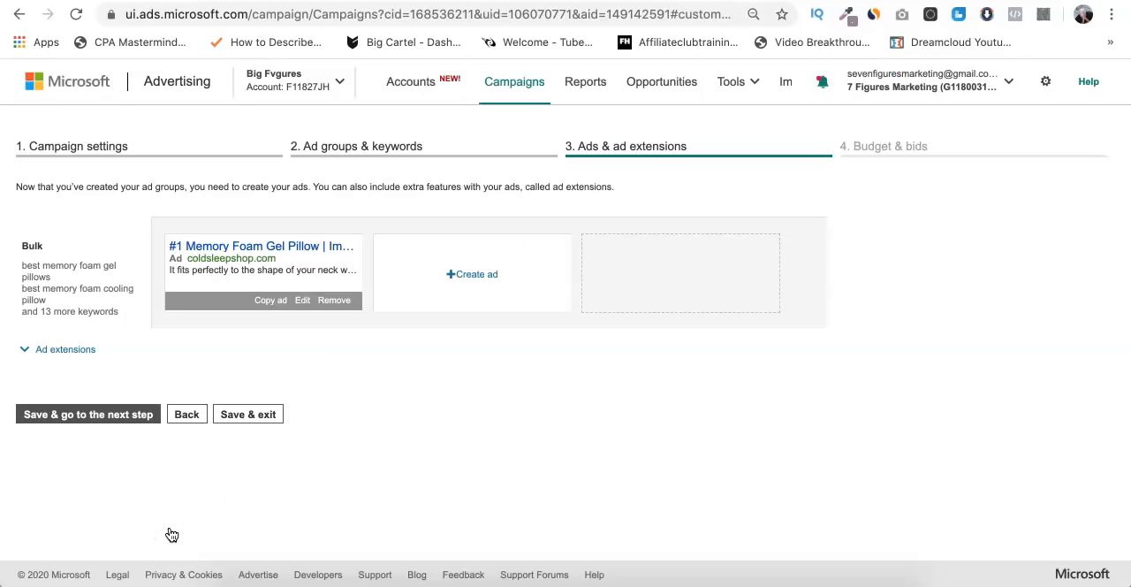
click(107, 415)
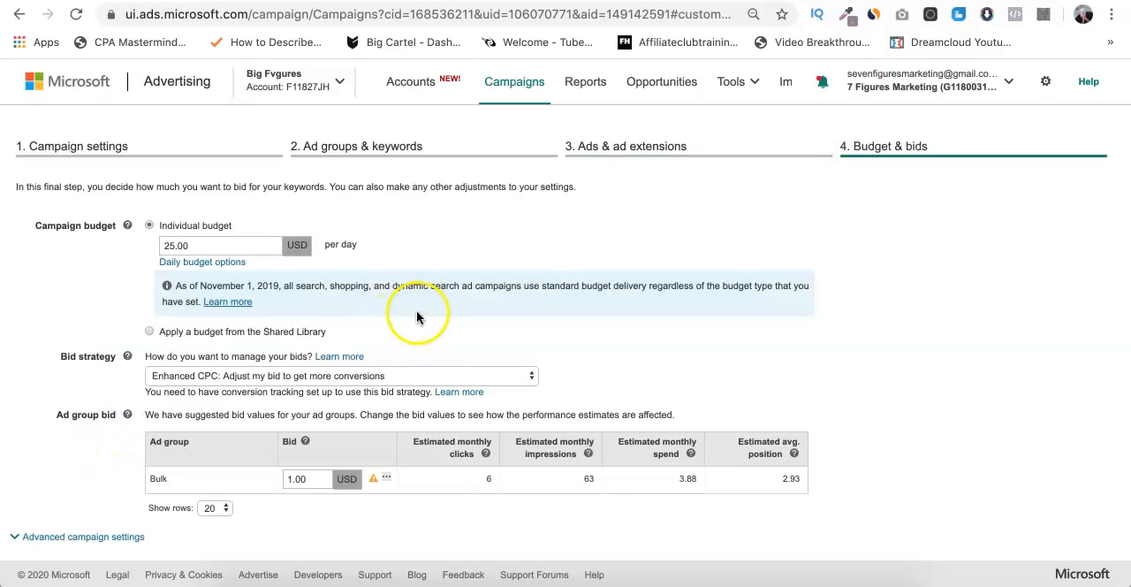
- Review the campaign budget, the bid strategy choices and the Bulk ad group's bid with its performance estimates
scroll(308, 281, down, 2)
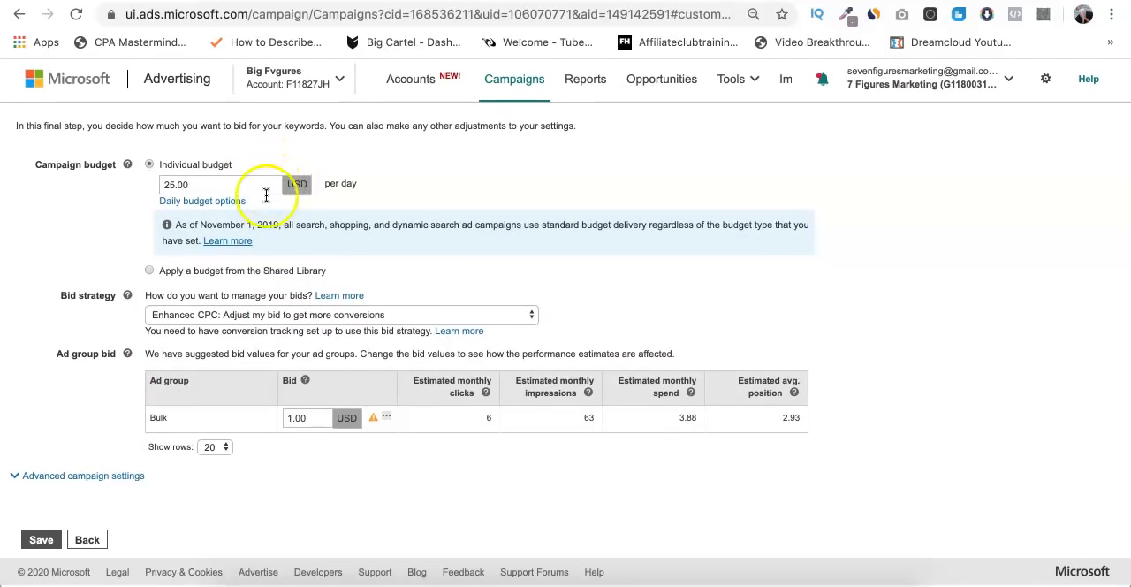
click(331, 323)
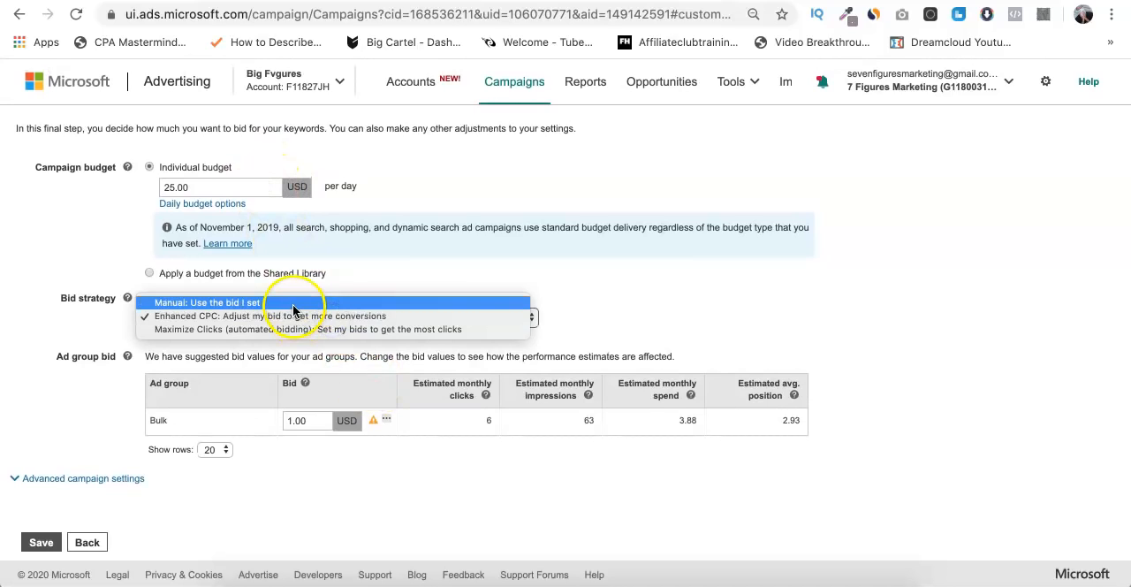
click(398, 289)
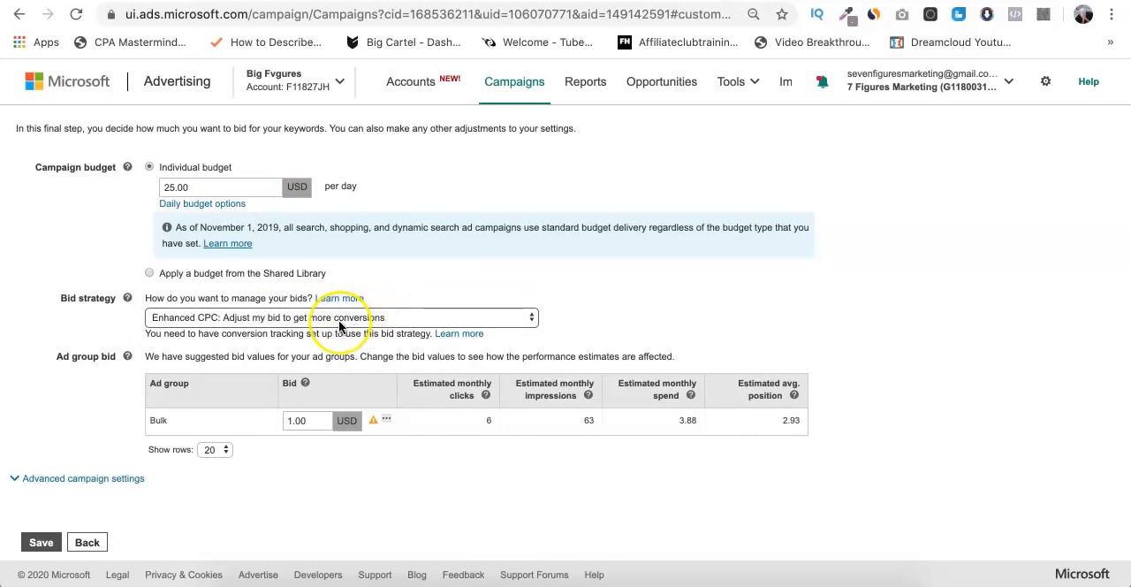
click(317, 421)
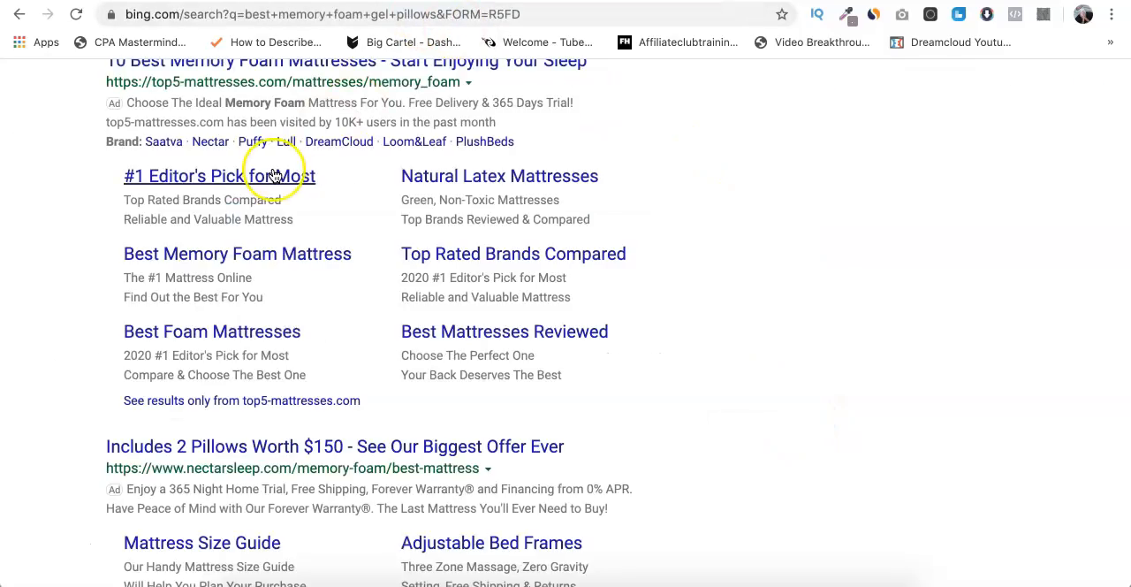
- Examine the competing ads in the Bing results for "best memory foam gel pillows"
scroll(274, 174, up, 5)
scroll(273, 180, down, 6)
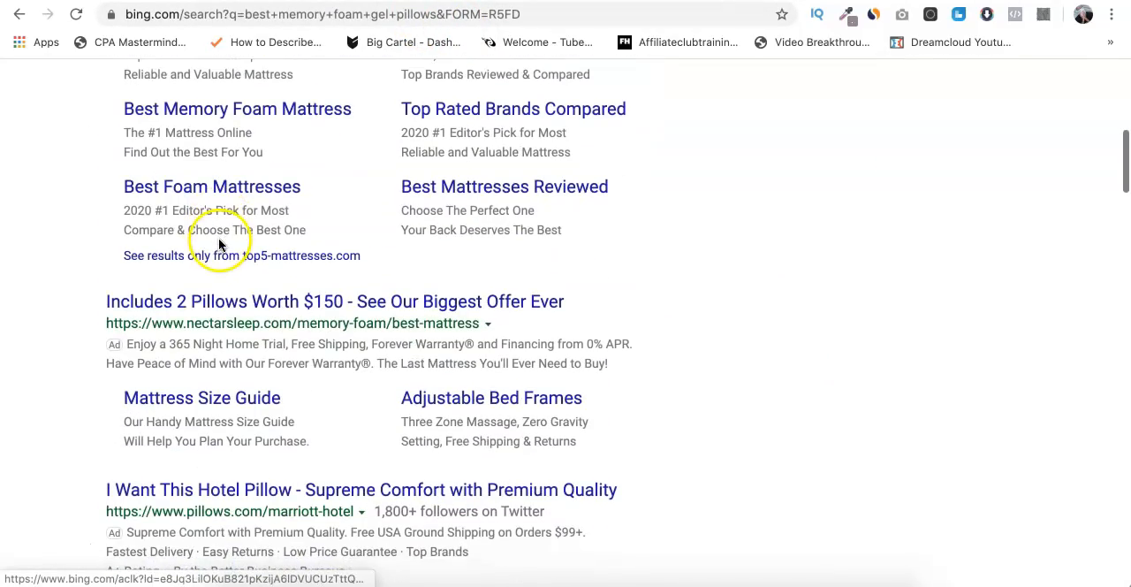
scroll(168, 477, down, 3)
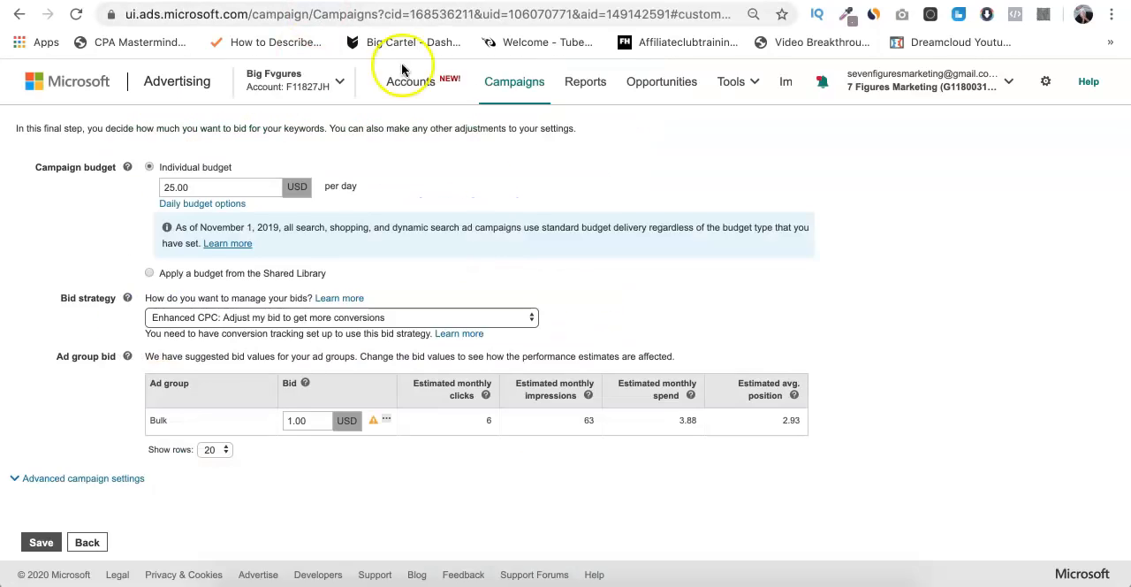
- In the advanced campaign settings, restrict ad distribution to "Bing, AOL, and Yahoo search (owned and operated) only"
click(119, 481)
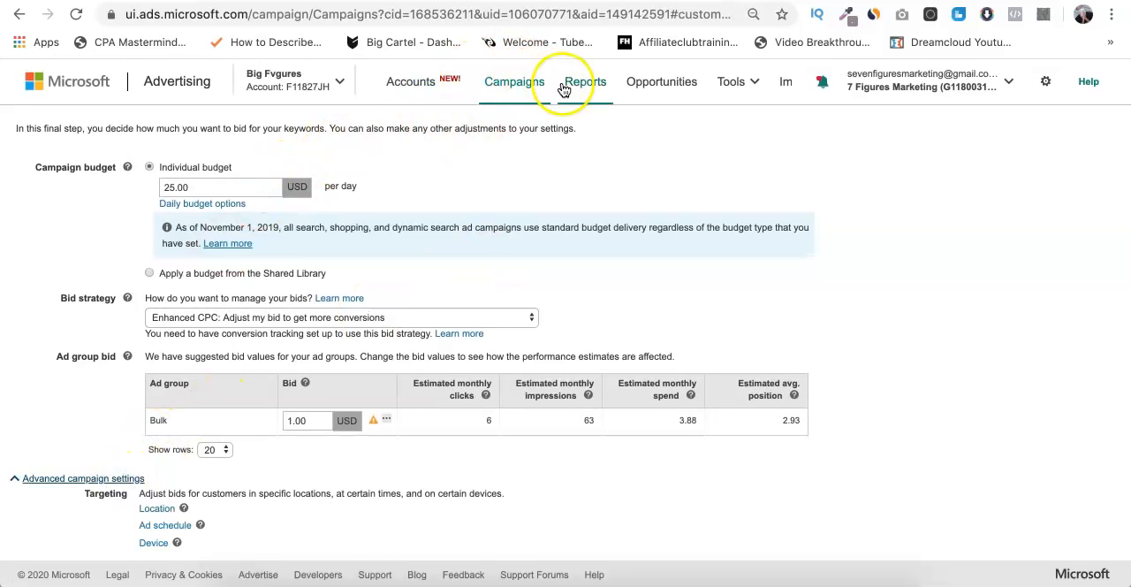
scroll(502, 301, down, 3)
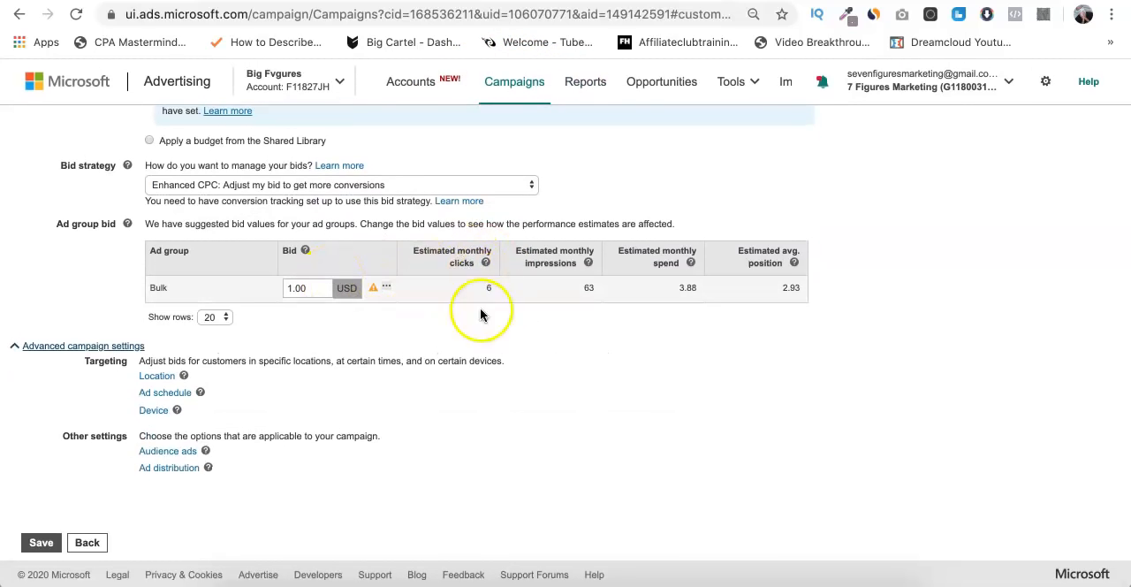
click(155, 415)
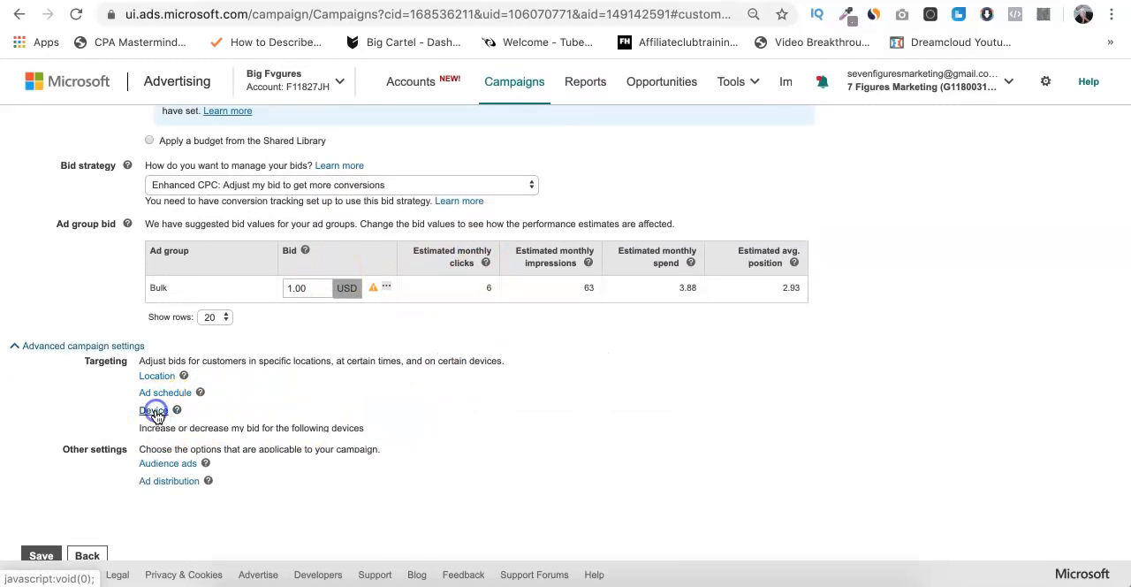
click(155, 415)
click(163, 469)
scroll(159, 459, down, 2)
click(144, 434)
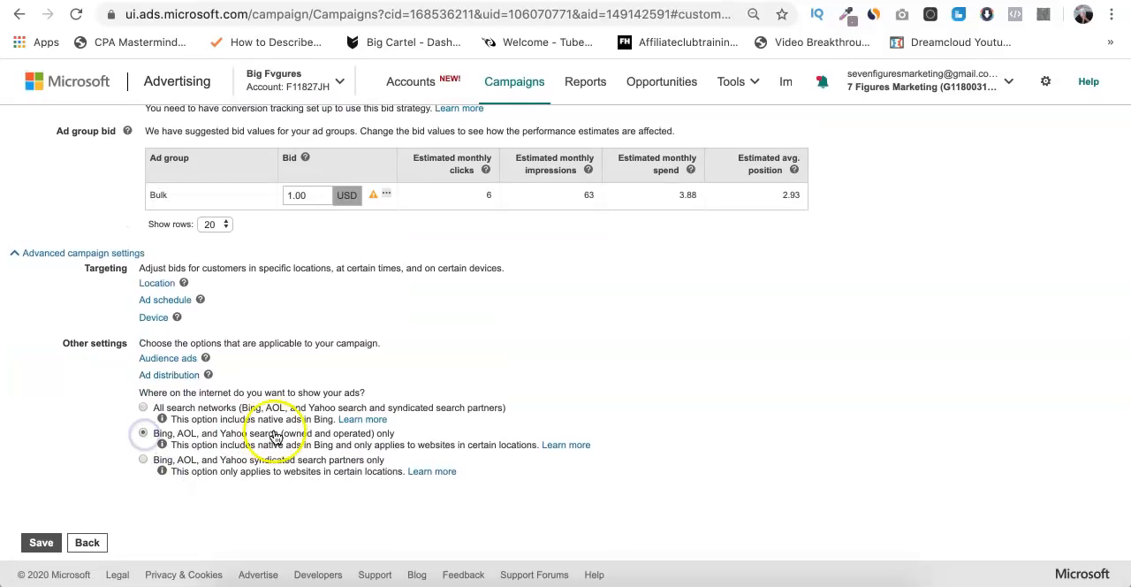
- Inspect the ad schedule and location bid adjustment options in the campaign's targeting settings
click(150, 306)
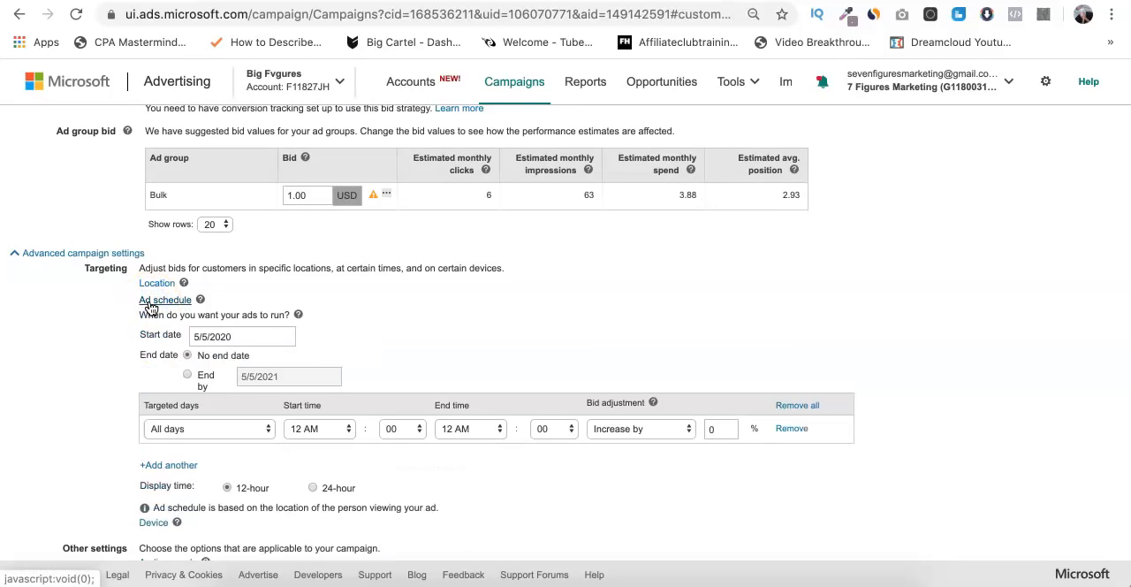
click(150, 305)
click(151, 282)
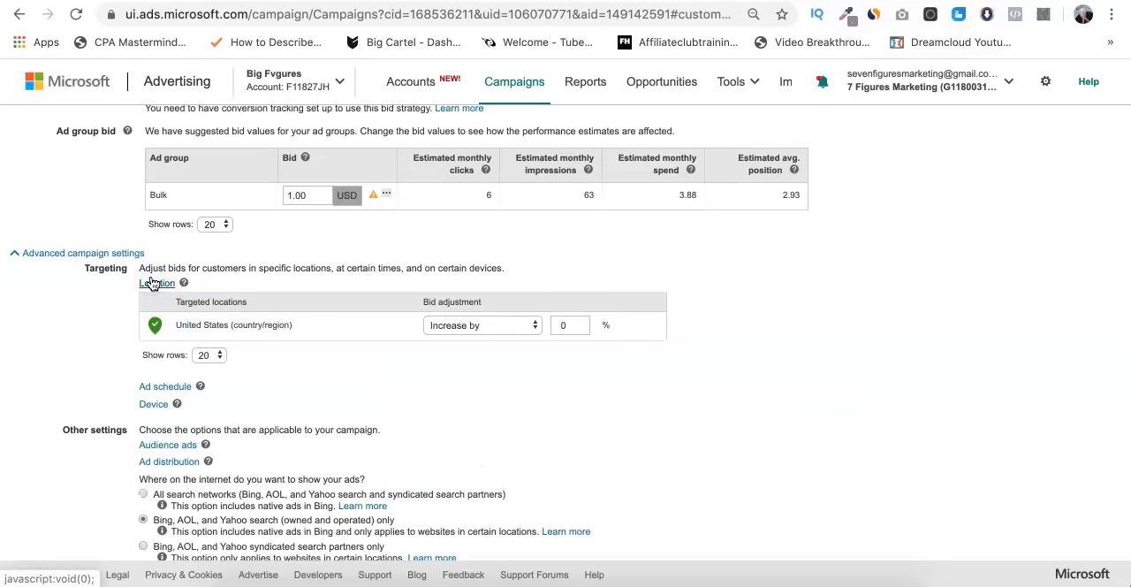
click(152, 280)
- Save the campaign and dismiss the creation confirmation
scroll(81, 361, down, 1)
click(58, 537)
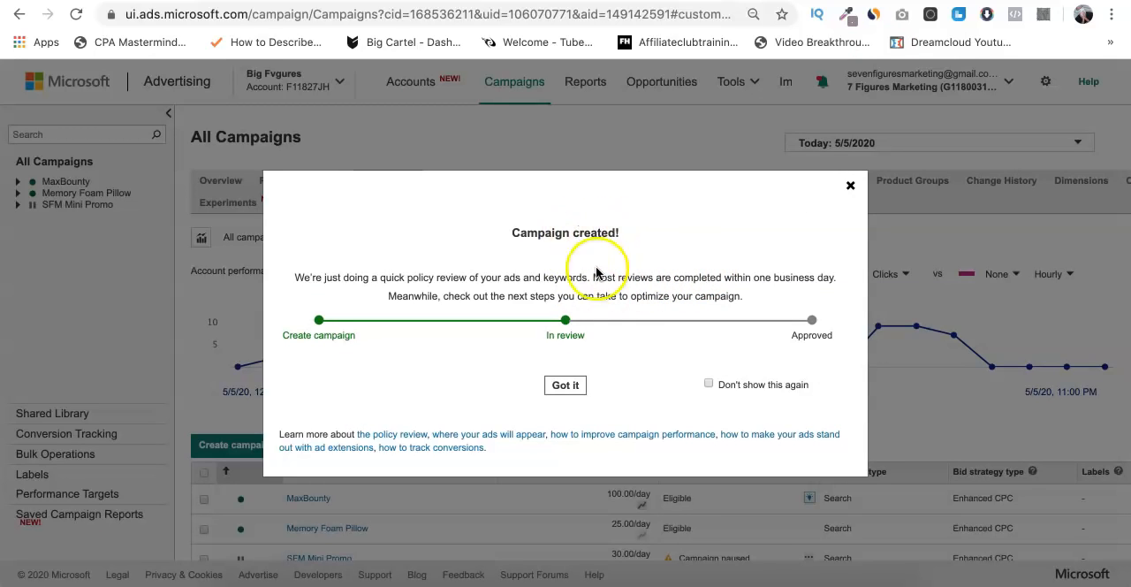
click(569, 385)
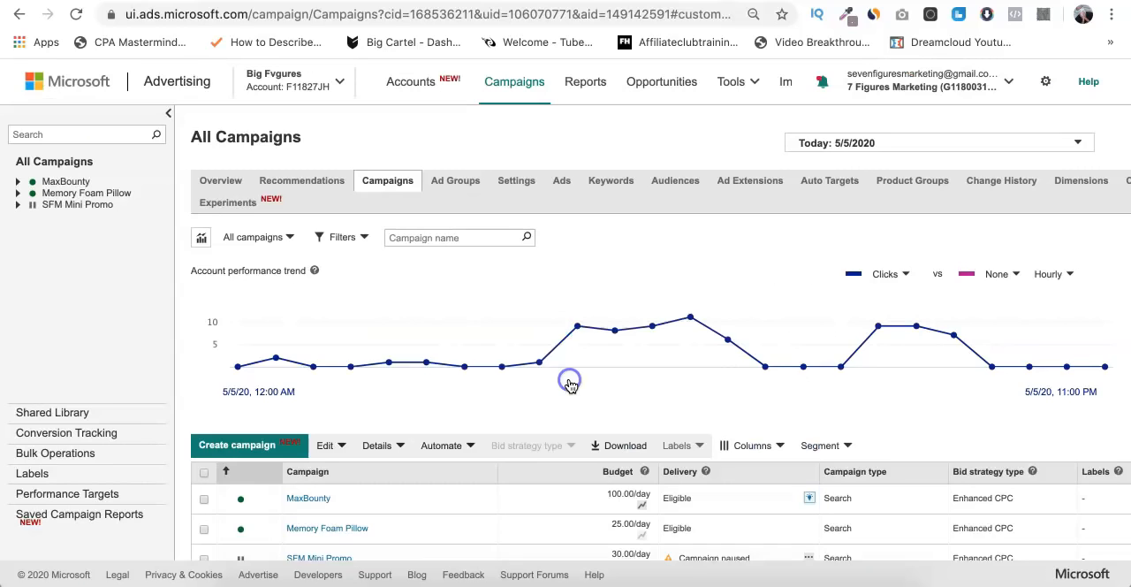
- Delete the Memory Foam Pillow campaign from the campaigns list and confirm the deletion
scroll(568, 382, down, 5)
click(205, 348)
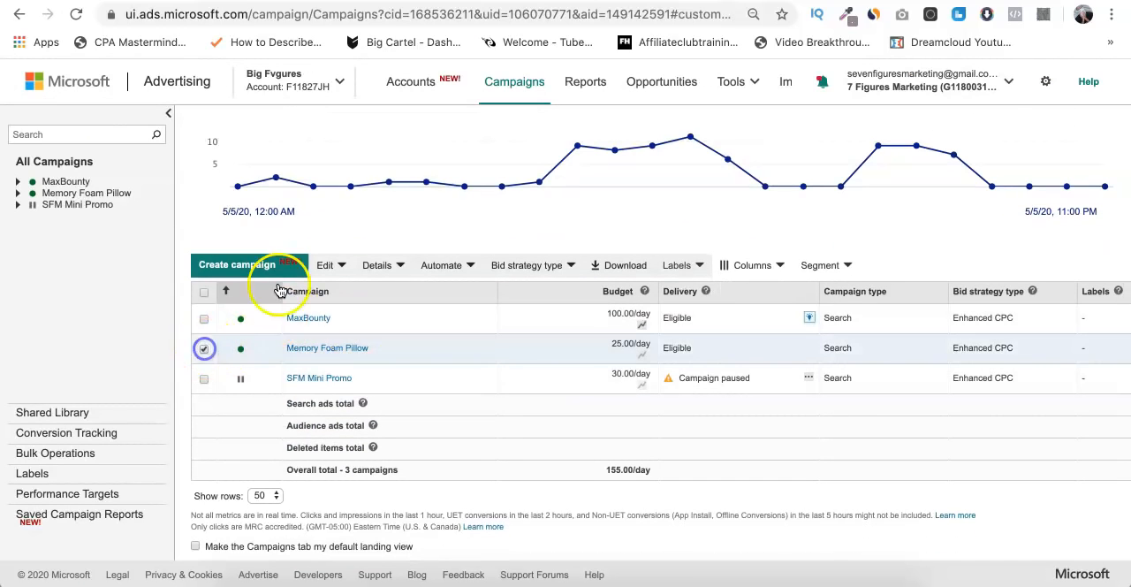
click(327, 265)
click(344, 341)
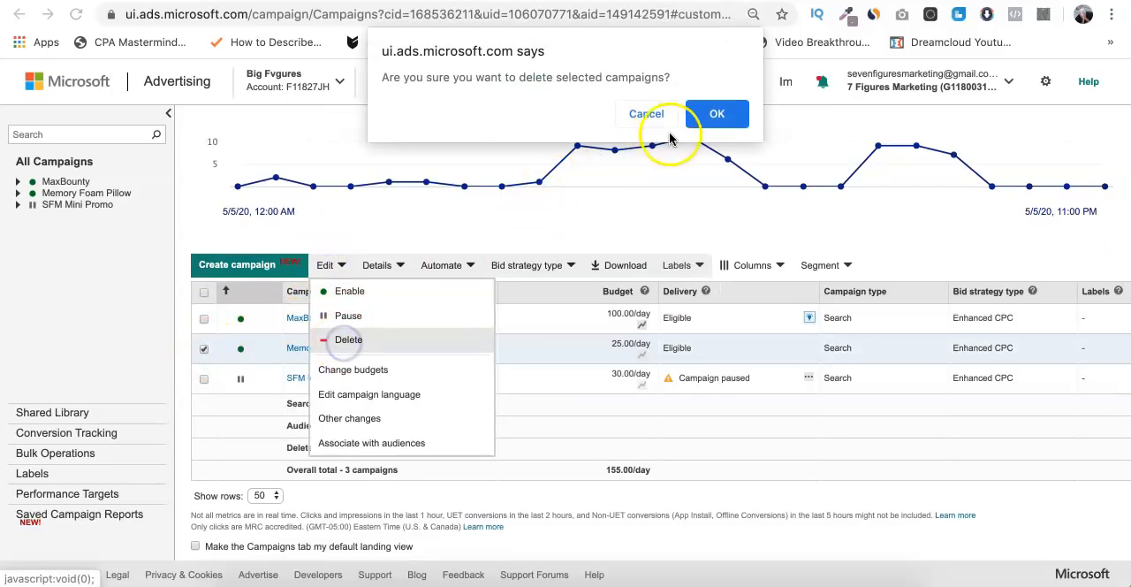
click(719, 114)
scroll(525, 256, up, 3)
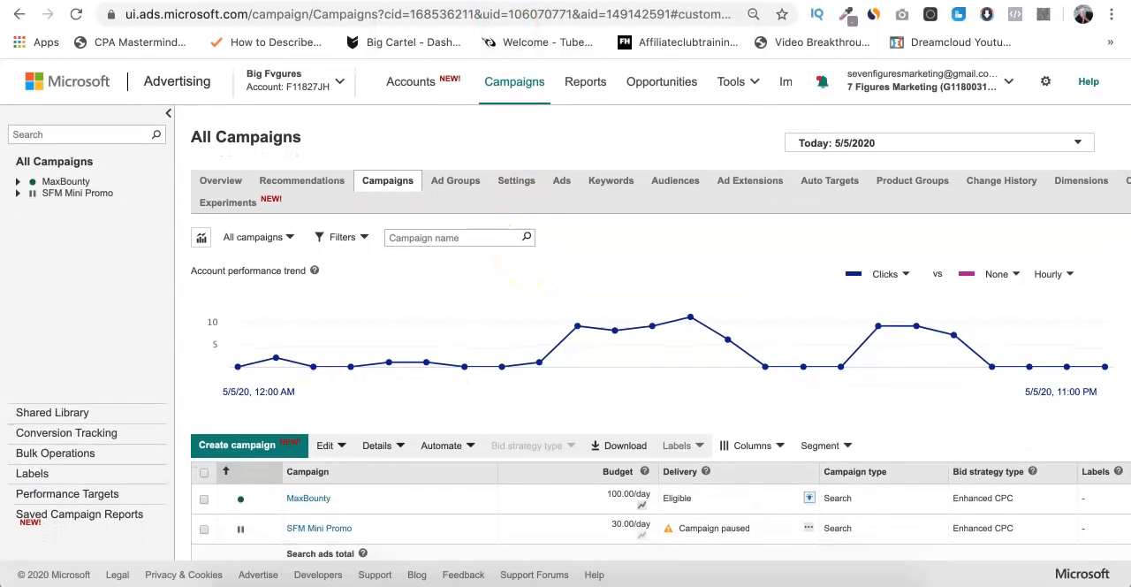
- Switch to MaxBounty and open the affiliate dashboard to view the earnings summary
key(ctrl+Tab)
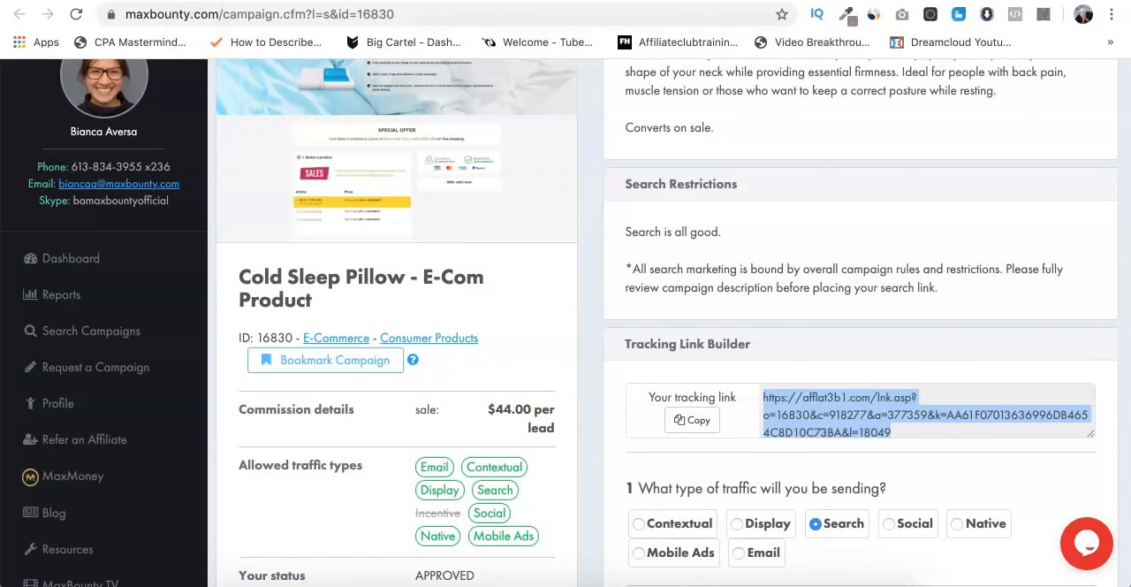
key(ctrl+Tab)
scroll(404, 197, up, 15)
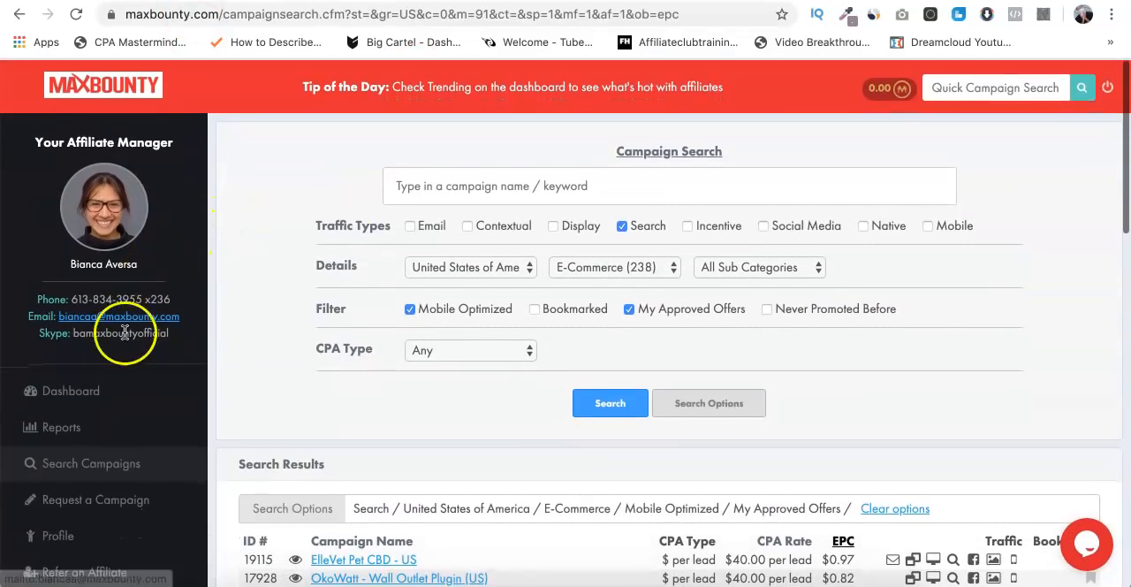
click(111, 389)
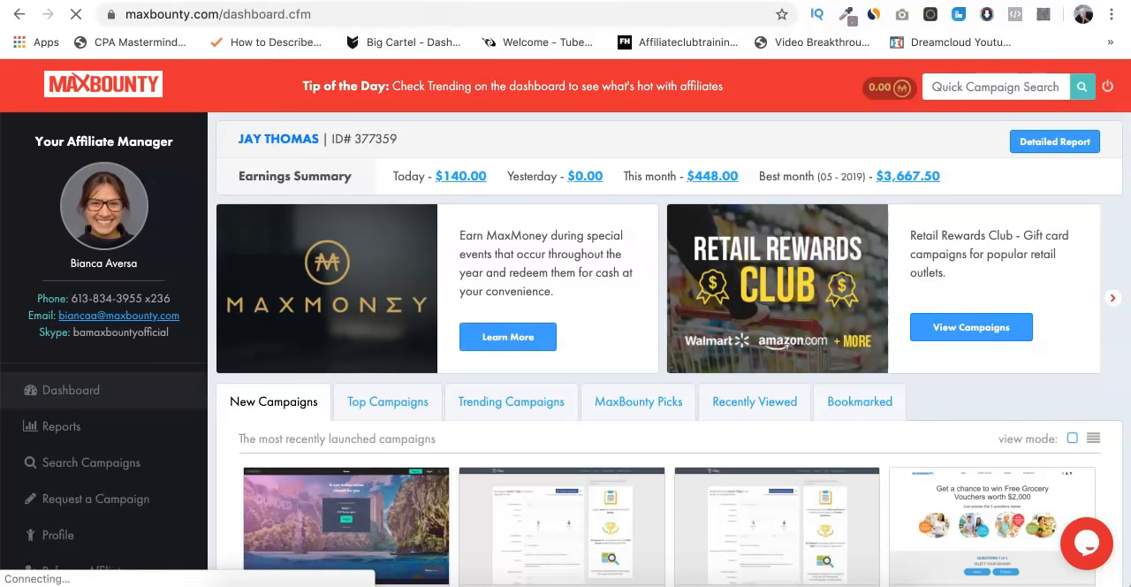
- Switch to the Ads document in Google Docs and review its ad copy and keyword list
key(ctrl+Tab)
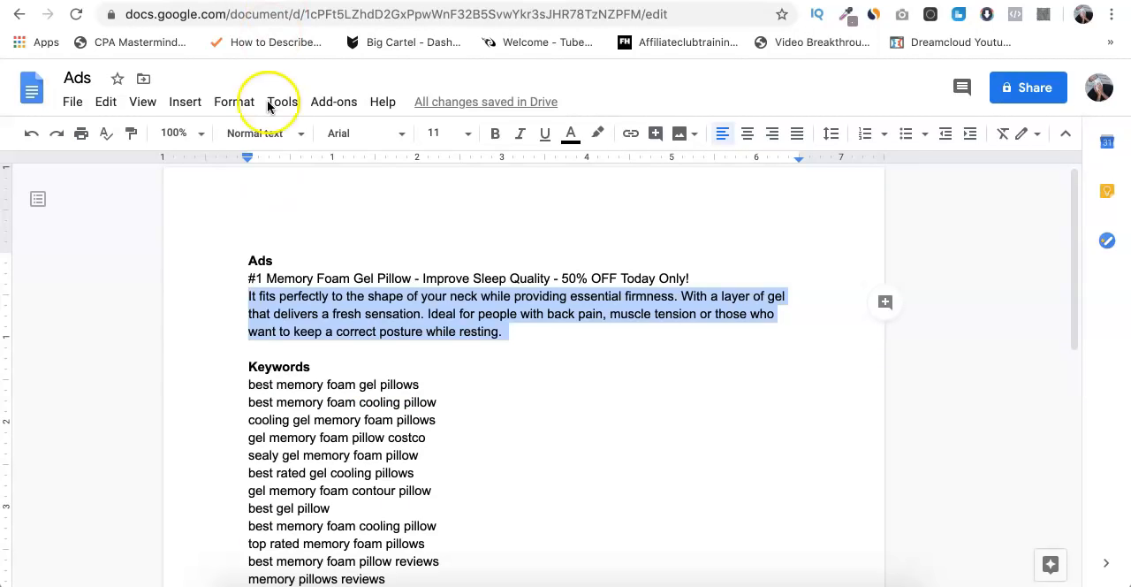
click(281, 298)
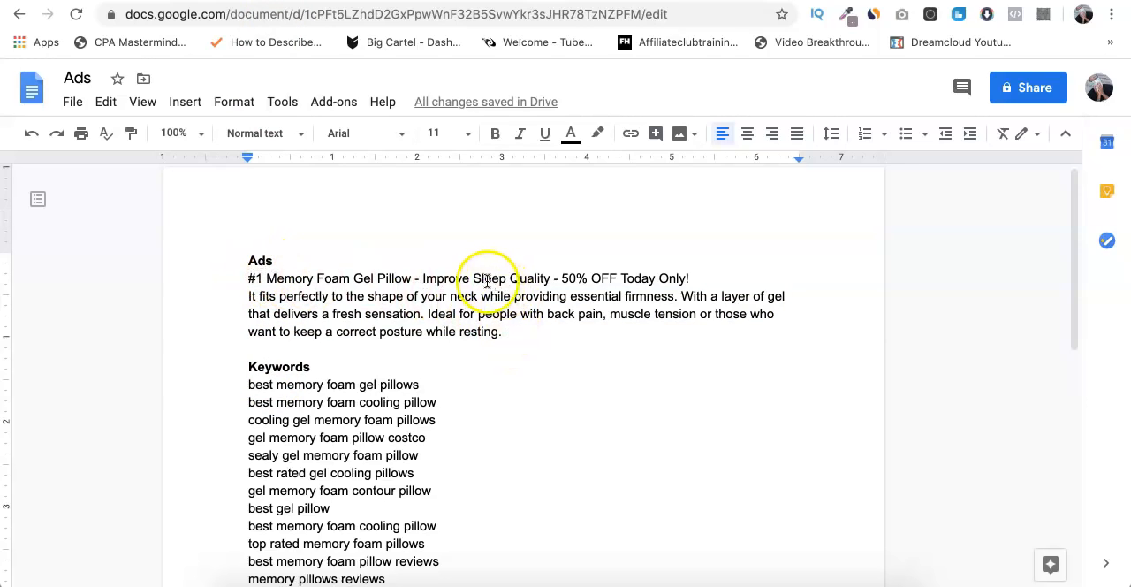
scroll(412, 392, down, 3)
scroll(373, 323, up, 1)
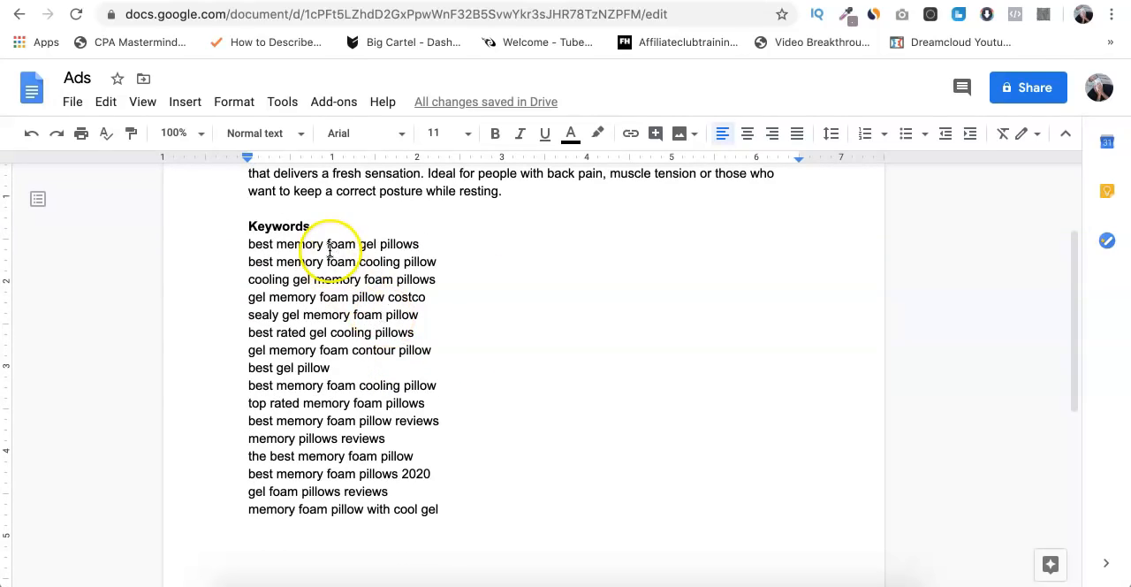
scroll(329, 251, up, 1)
drag(248, 300, 515, 551)
click(496, 389)
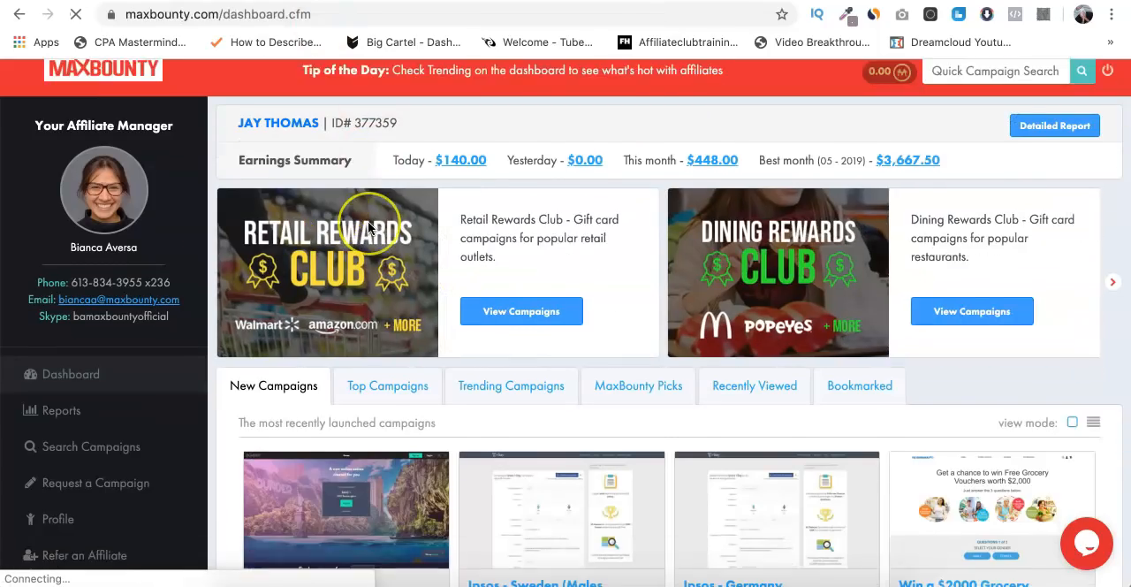
scroll(367, 221, down, 5)
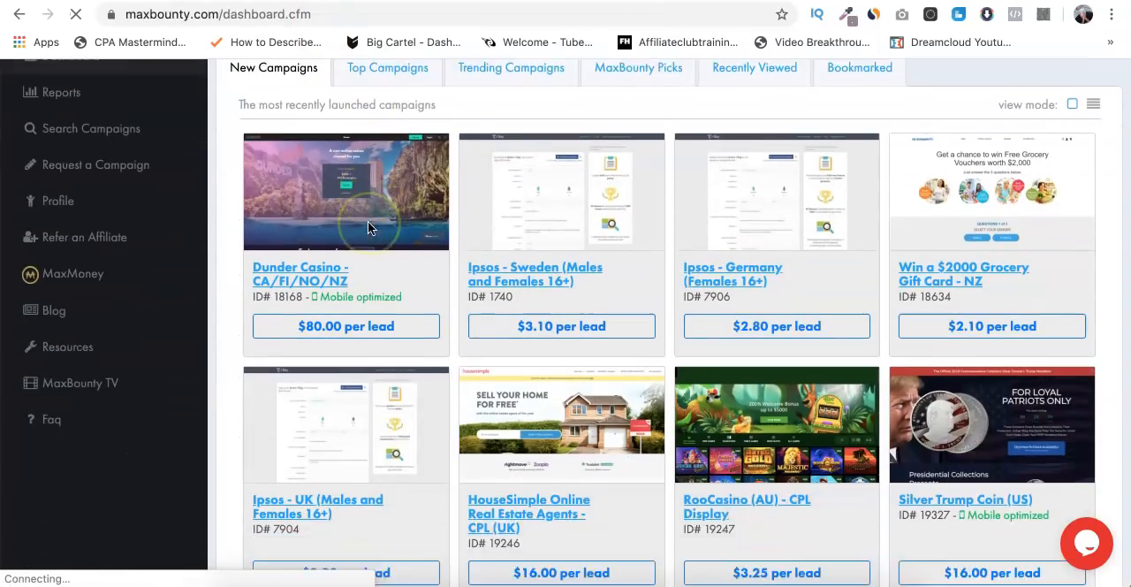
- Look over the earnings summary and newly launched campaigns on the MaxBounty dashboard
scroll(367, 221, up, 5)
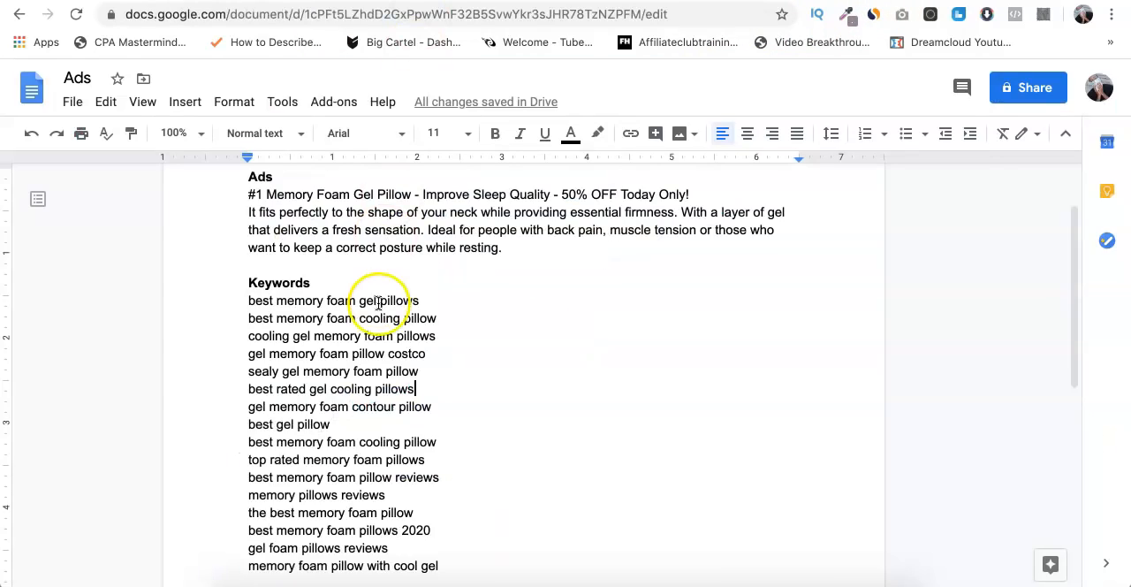
scroll(404, 298, down, 3)
scroll(403, 297, up, 5)
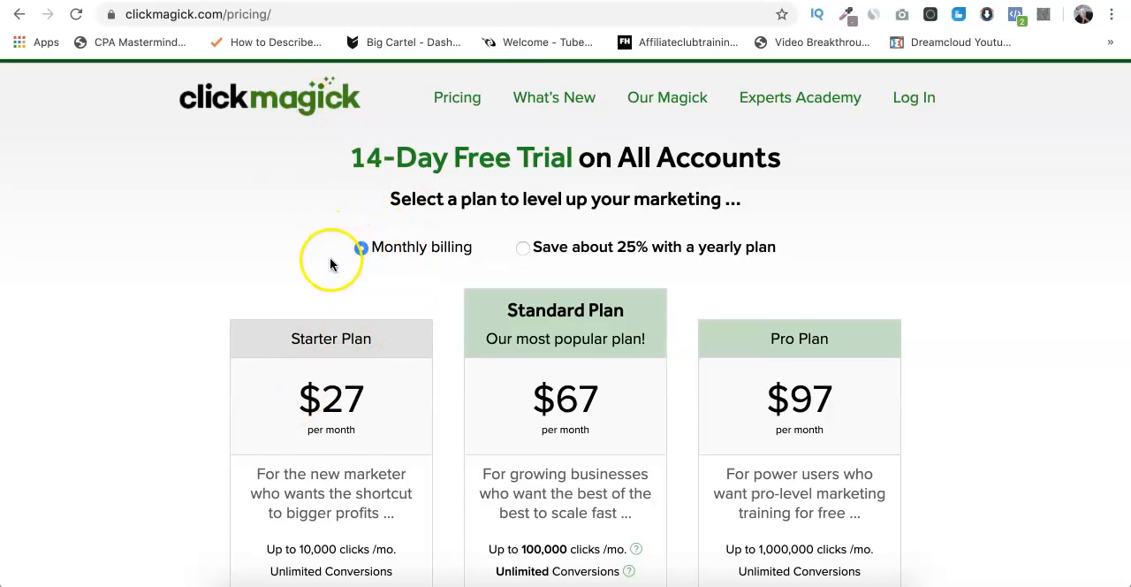
- Compare ClickMagick's monthly pricing plans and check the All Campaigns overview in Microsoft Advertising
scroll(330, 261, down, 5)
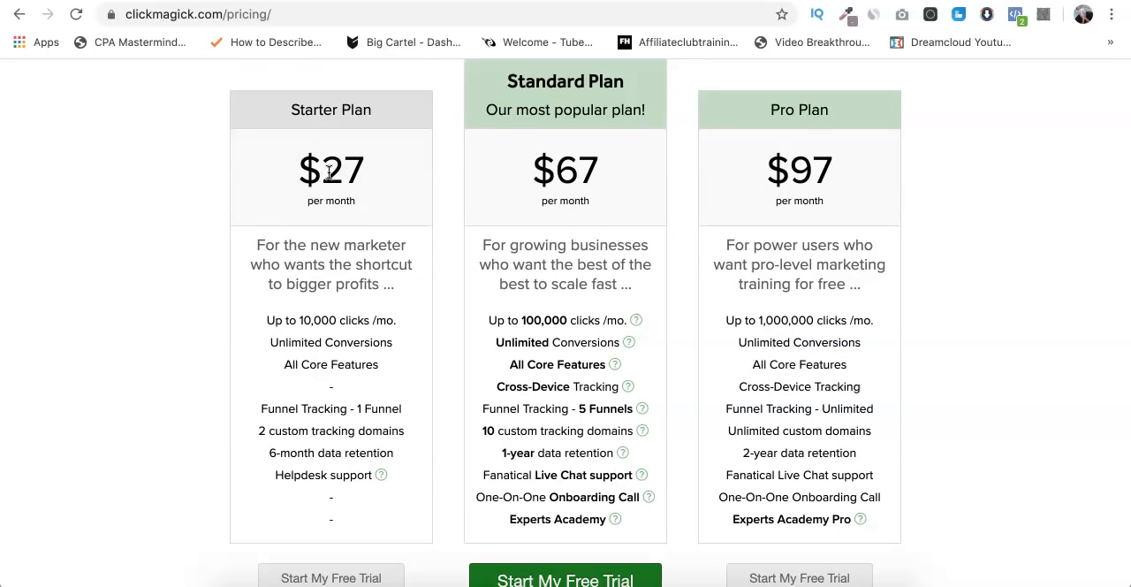
scroll(323, 164, up, 5)
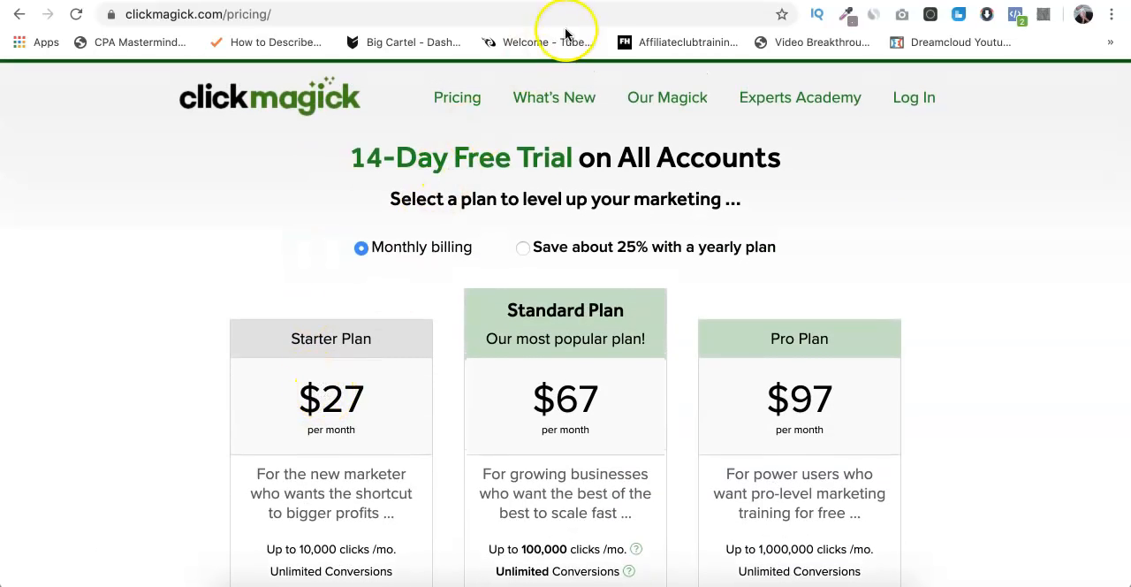
key(ctrl+shift+Tab)
key(ctrl+shift+Tab)
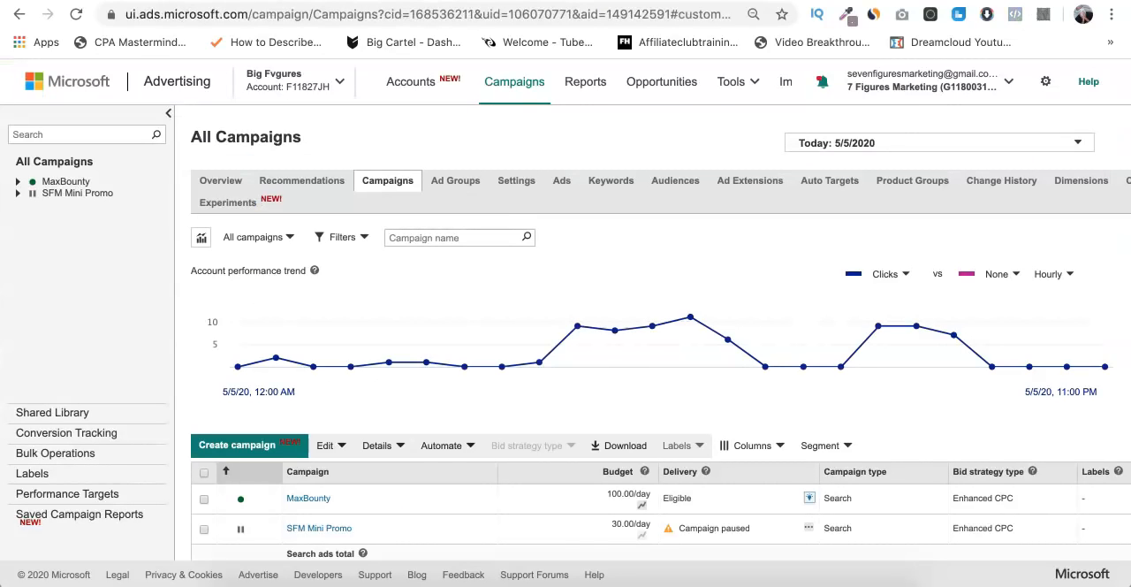
key(ctrl+Tab)
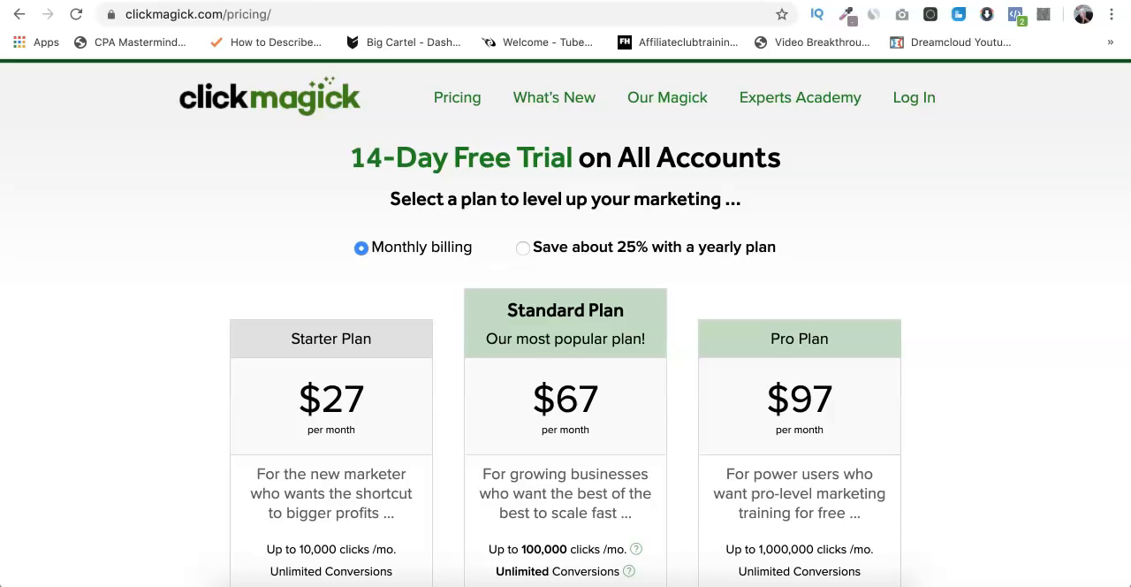
- Switch to the Seven Figures mini-course sales page and review its intro video, $7 access offer and student testimonials
key(ctrl+Tab)
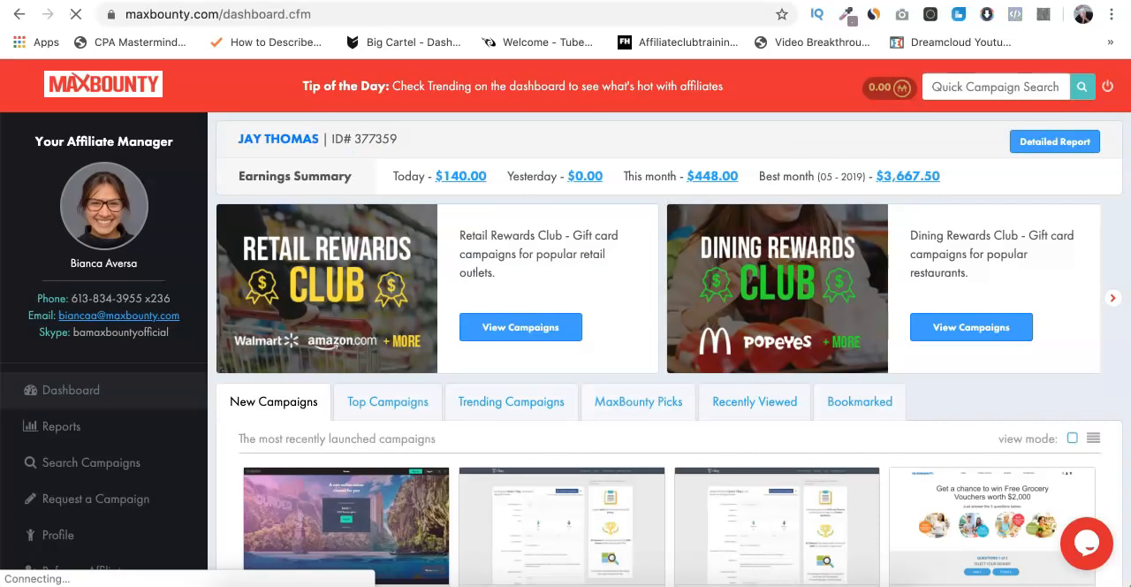
key(ctrl+Tab)
scroll(169, 254, down, 4)
scroll(169, 254, up, 4)
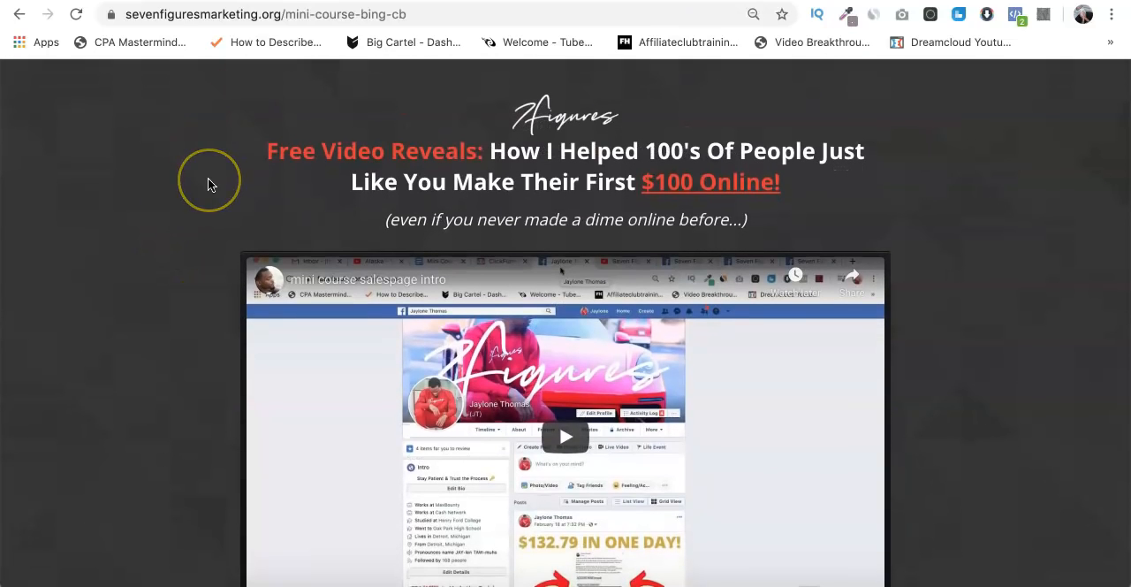
scroll(208, 179, down, 8)
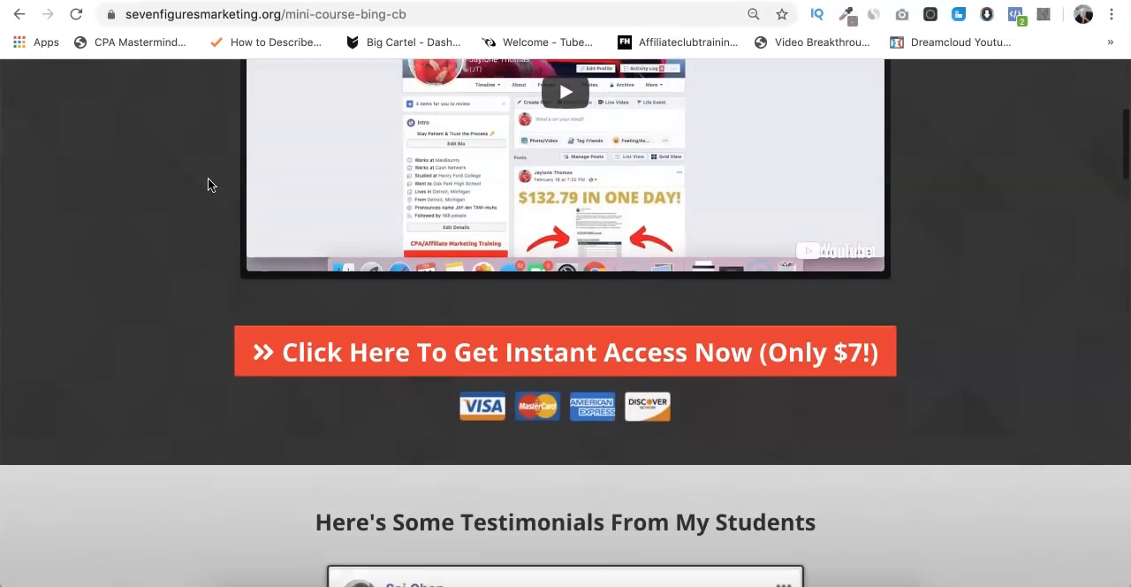
scroll(208, 183, down, 10)
scroll(208, 184, up, 10)
scroll(209, 184, up, 5)
scroll(210, 183, down, 5)
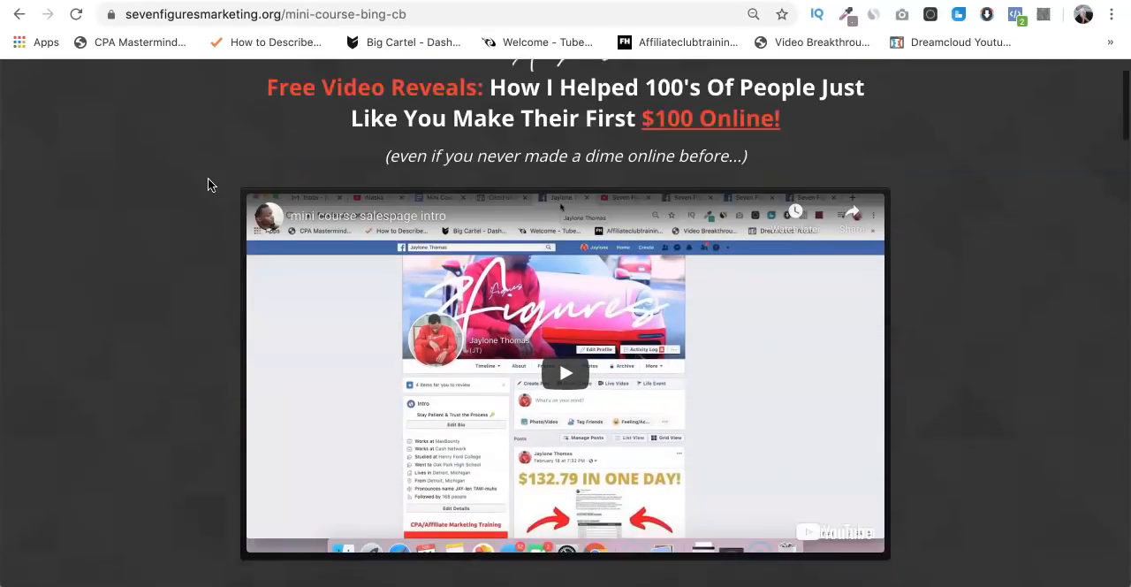
scroll(200, 205, up, 6)
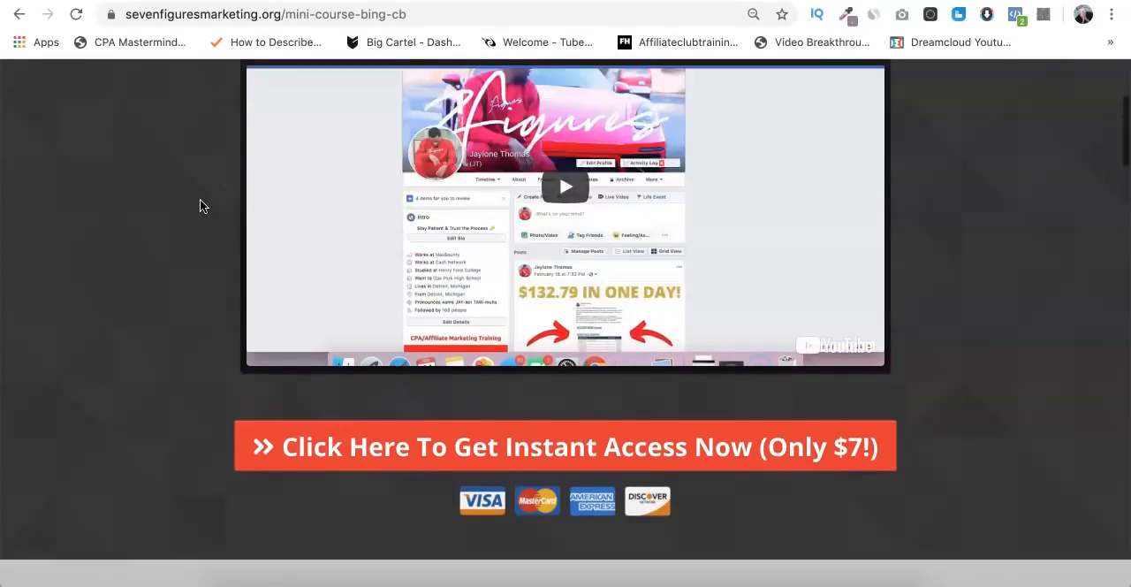
scroll(199, 205, down, 13)
scroll(199, 204, up, 10)
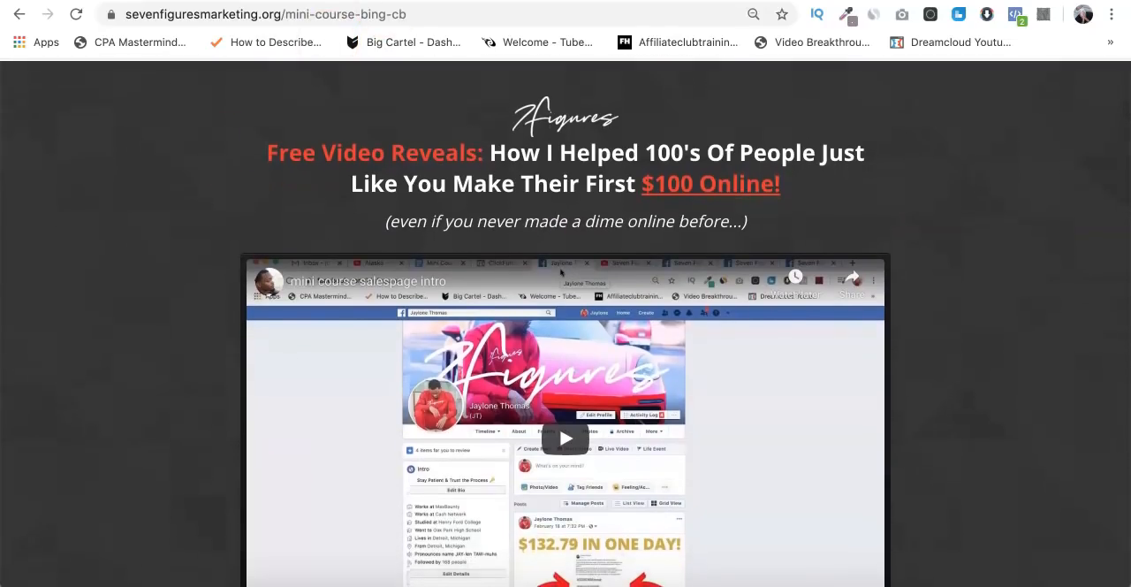
- Switch to the Seven Figures elite-course sales page and review its headline, video and discounted course offer
key(ctrl+Tab)
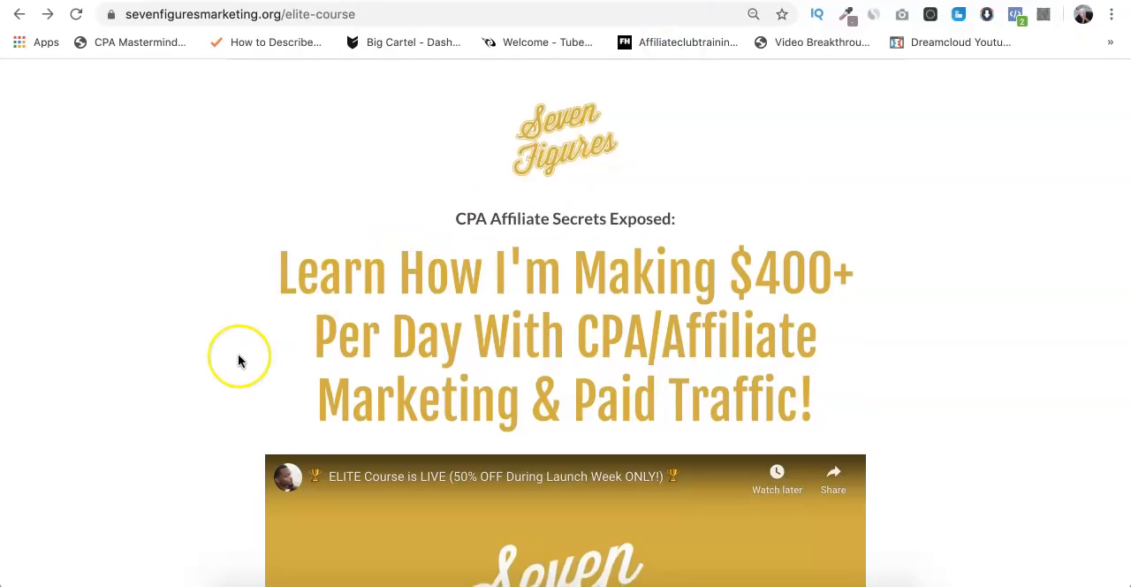
scroll(238, 359, down, 8)
scroll(238, 358, up, 9)
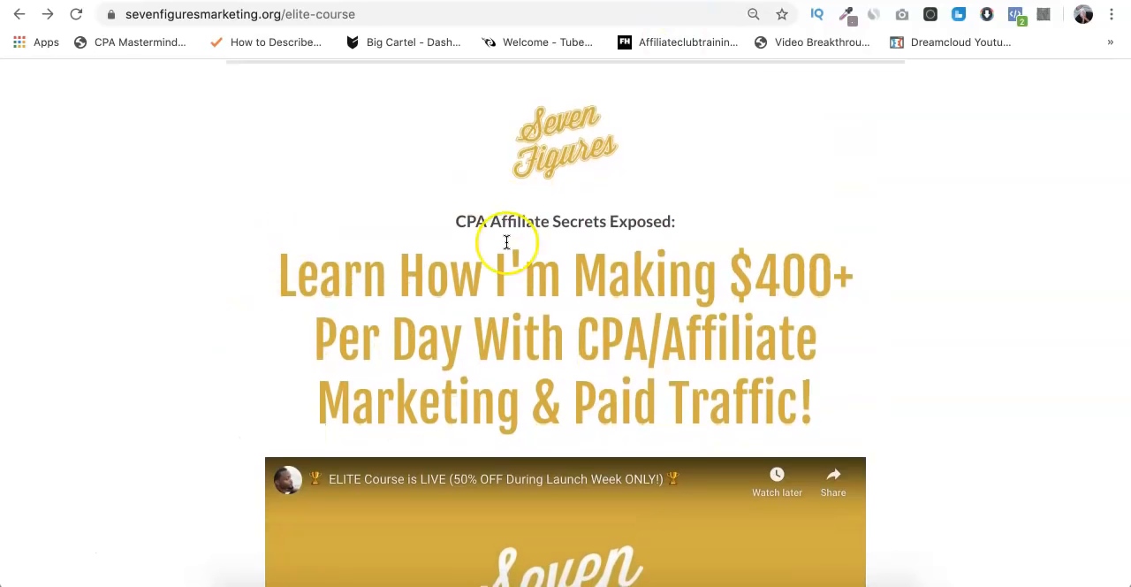
scroll(505, 245, down, 6)
click(502, 360)
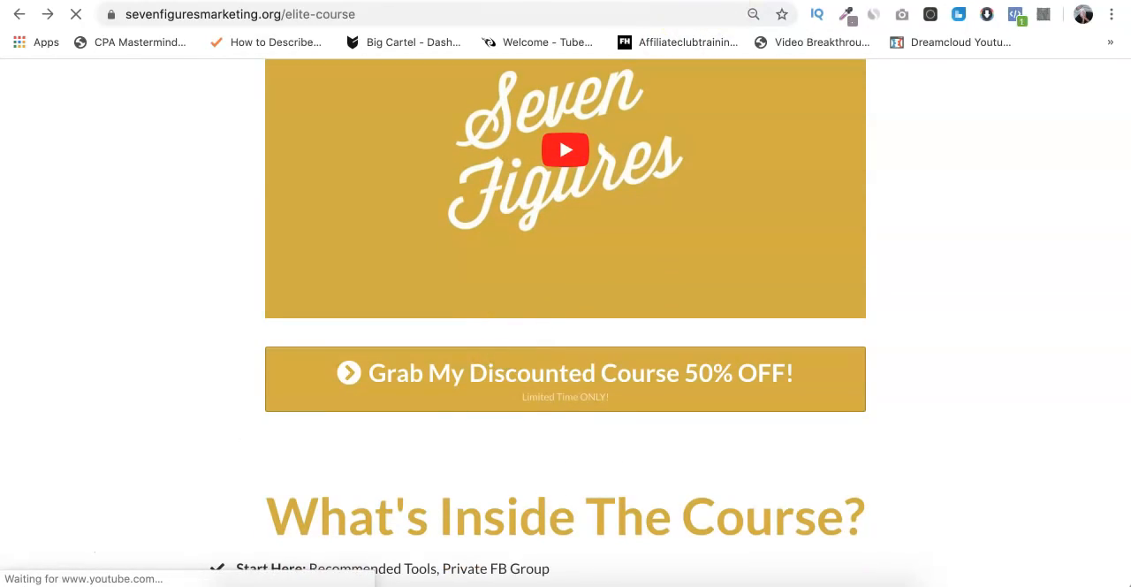
- Open the course members' dashboard and examine the lessons in the Bing Ads Training module
scroll(436, 386, down, 3)
scroll(435, 386, down, 15)
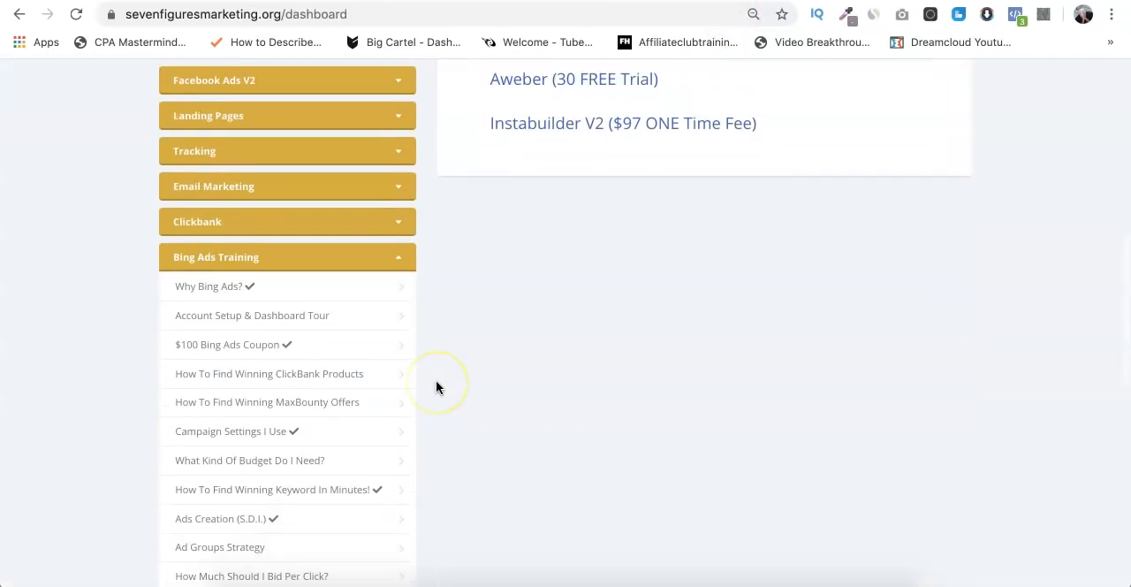
scroll(369, 222, up, 4)
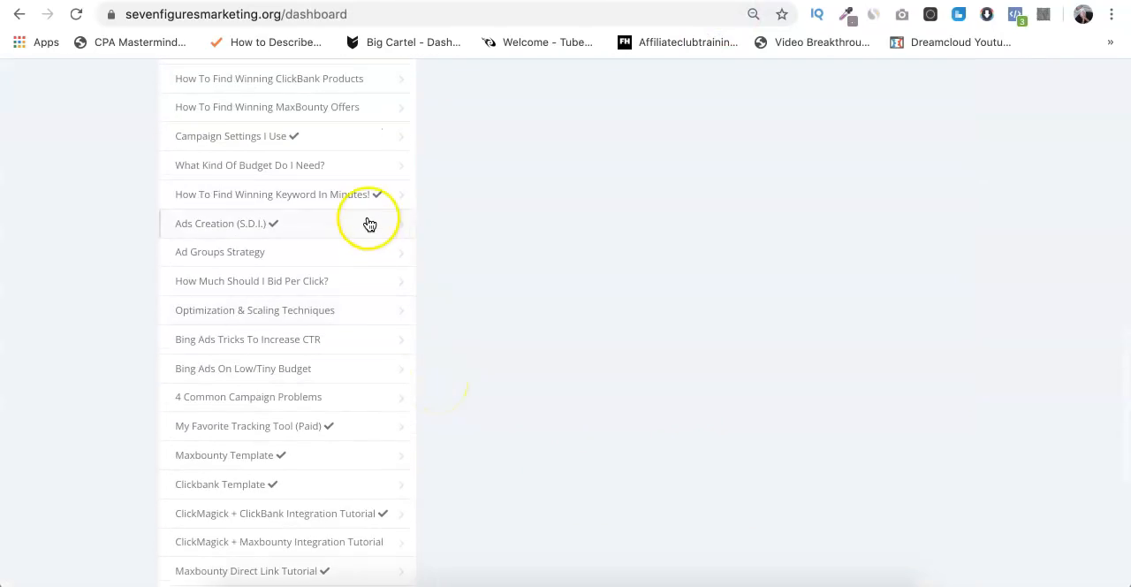
scroll(368, 222, down, 5)
click(369, 223)
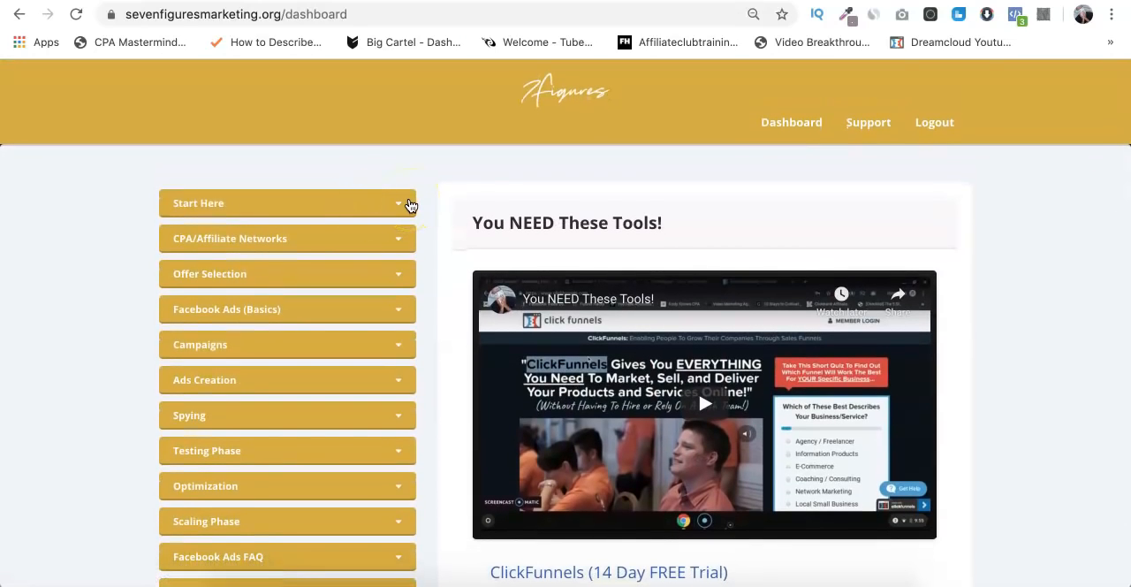
scroll(410, 358, down, 5)
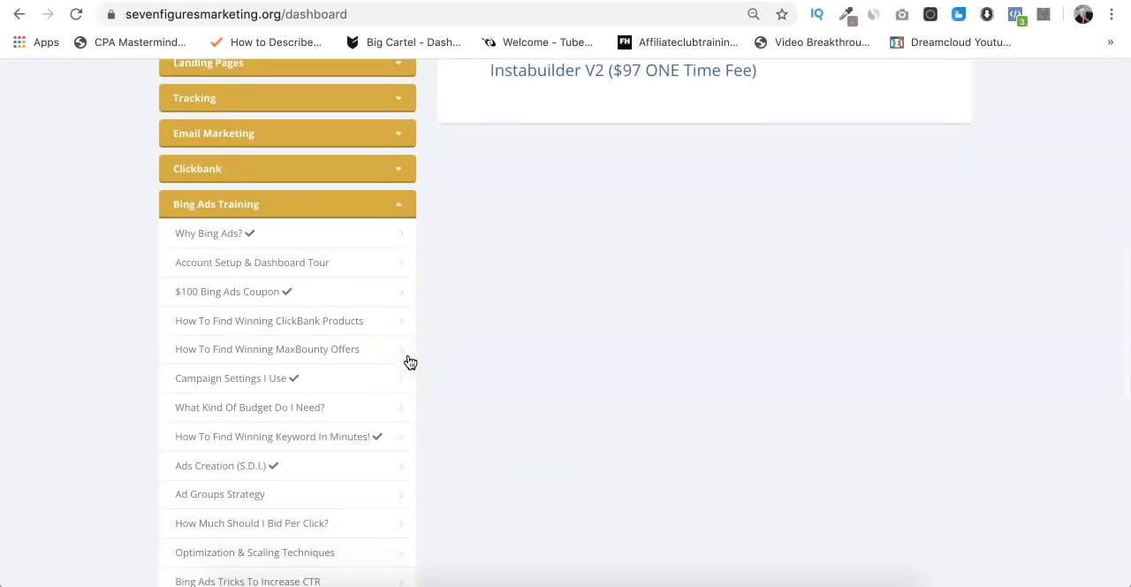
- Expand the Facebook Ads V2 module to examine its lessons and return to the MaxBounty dashboard
click(309, 268)
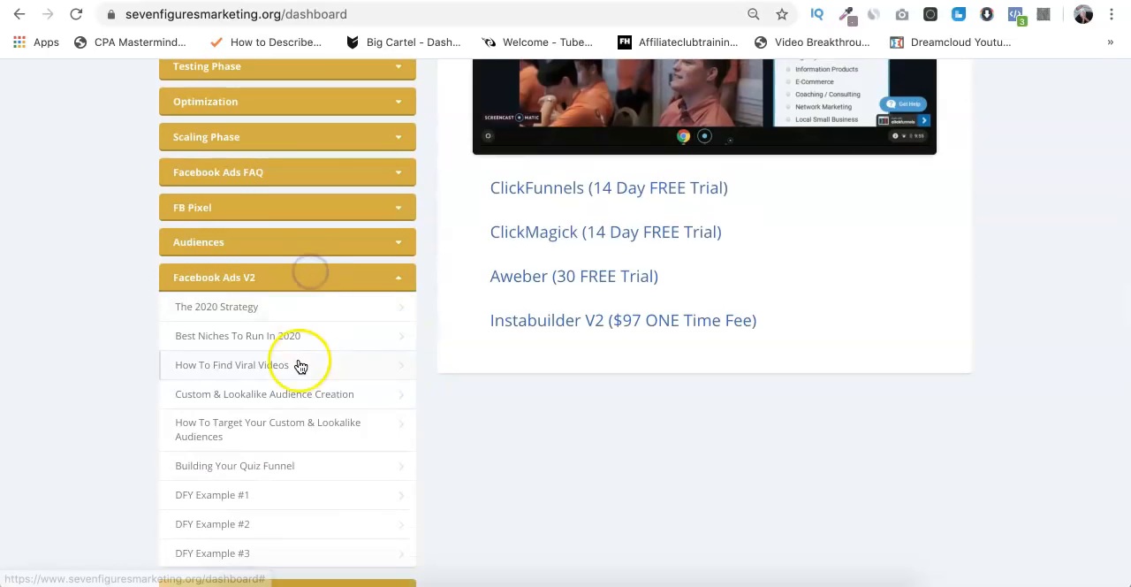
scroll(291, 318, down, 1)
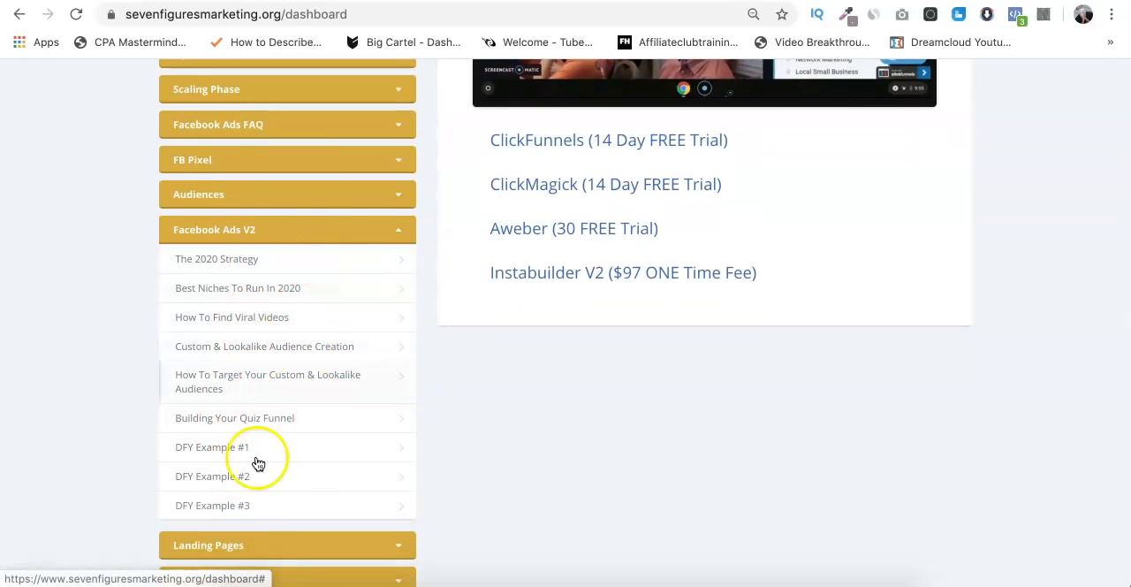
scroll(433, 197, up, 6)
scroll(433, 200, down, 1)
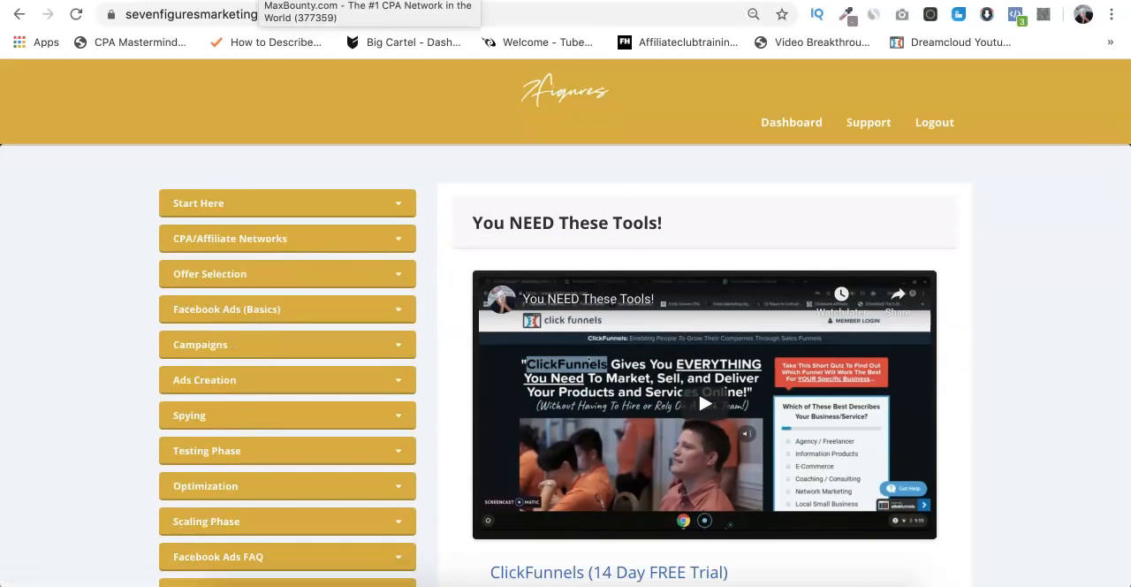
click(305, 1)
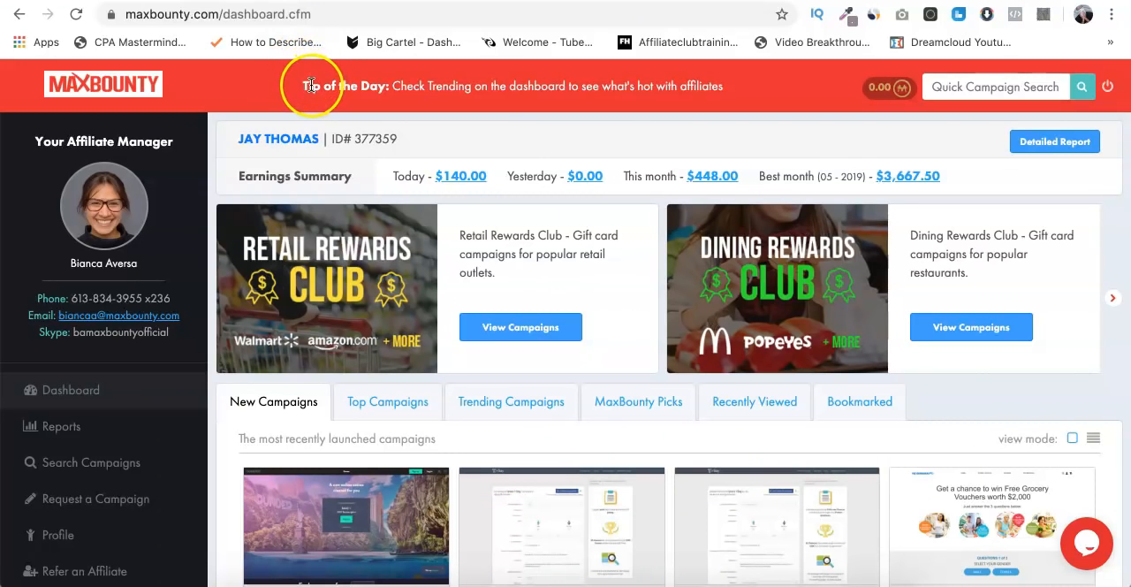